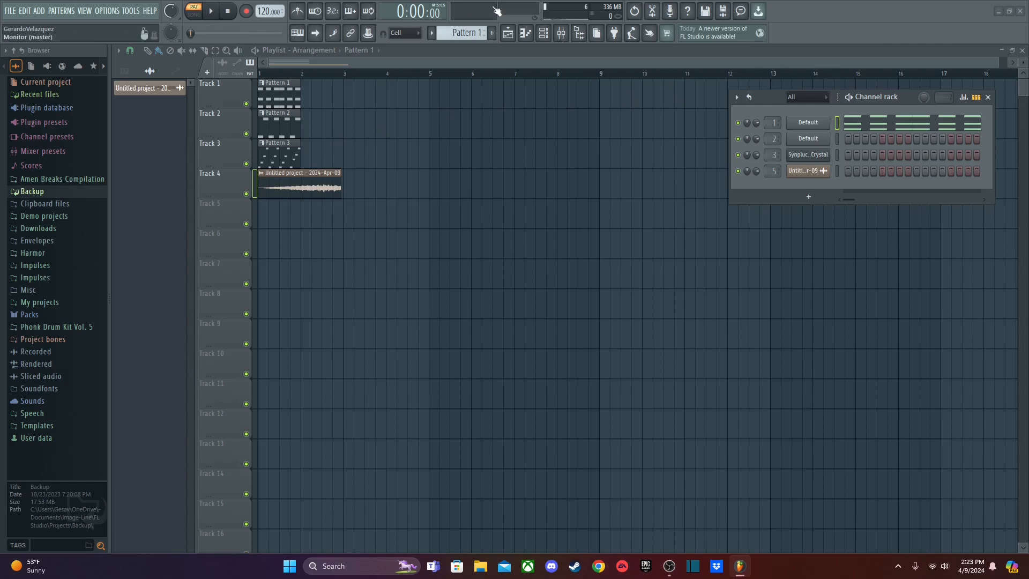
# Select Insert 1 in the mixer and inspect the FX and Filter 1 settings of the first Default channel's synth
pyautogui.click(561, 33)
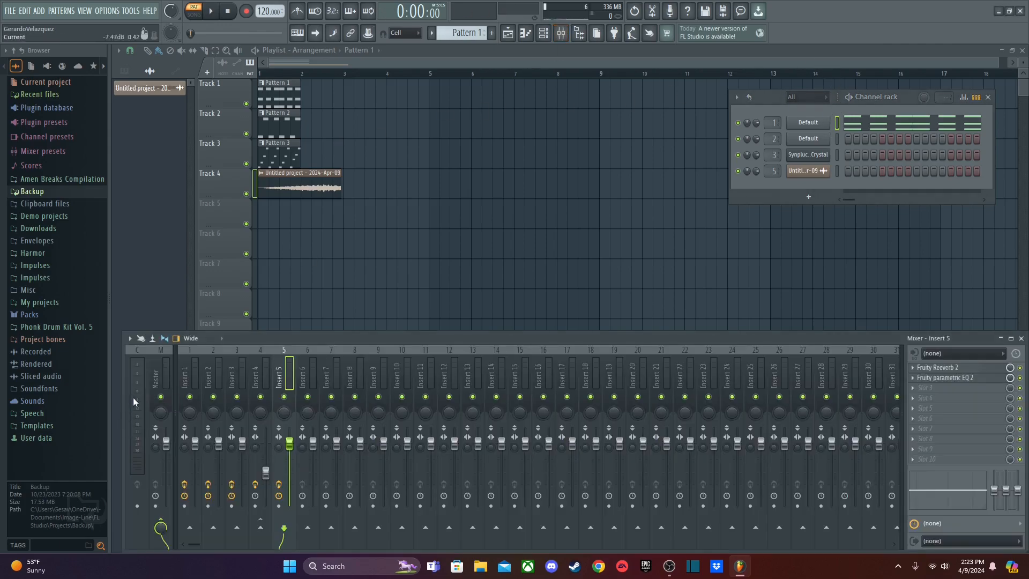
pyautogui.click(195, 350)
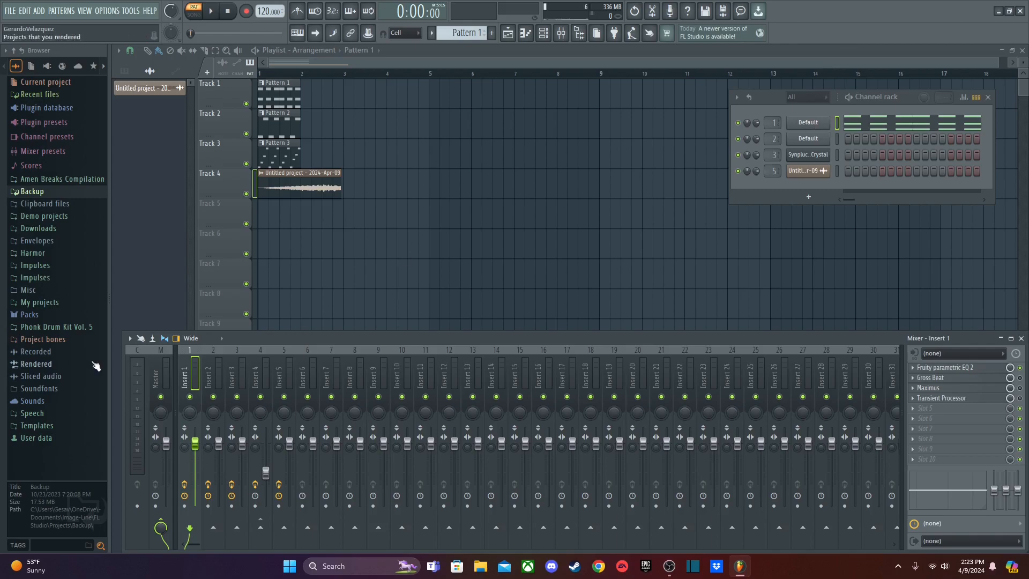
pyautogui.click(815, 125)
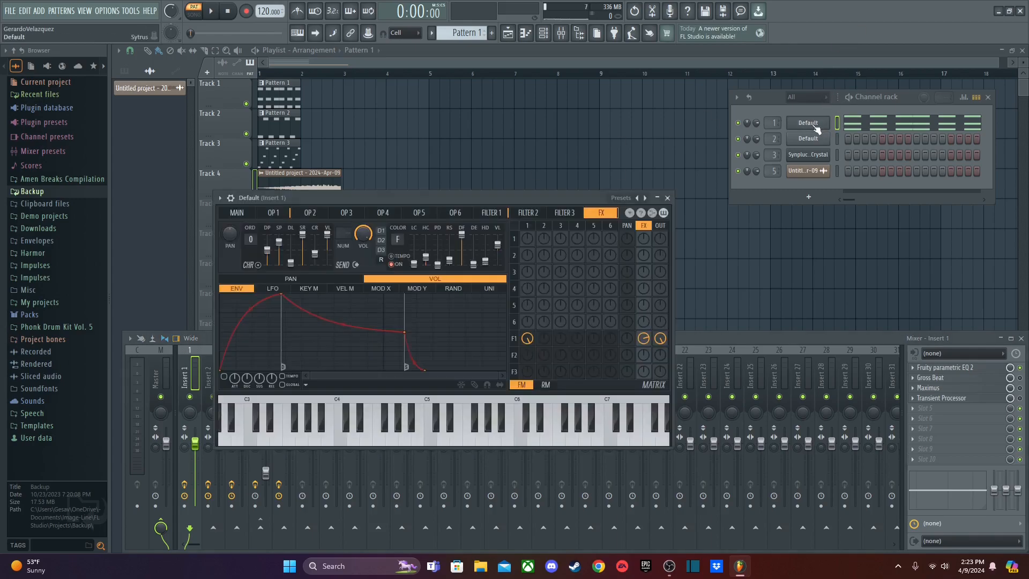
pyautogui.click(814, 124)
pyautogui.click(813, 124)
pyautogui.moveTo(500, 197); pyautogui.dragTo(517, 165)
pyautogui.click(504, 182)
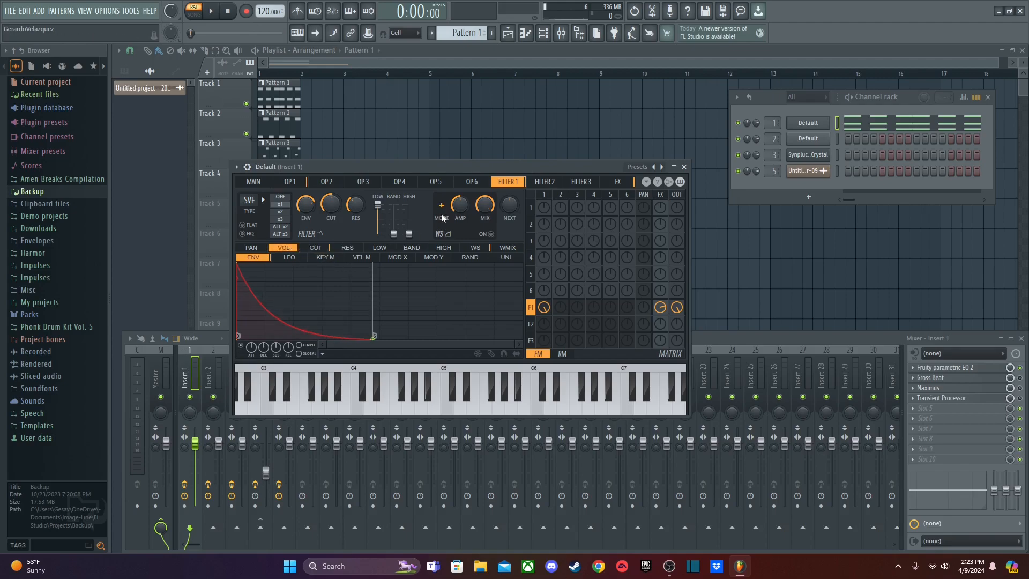
pyautogui.click(817, 125)
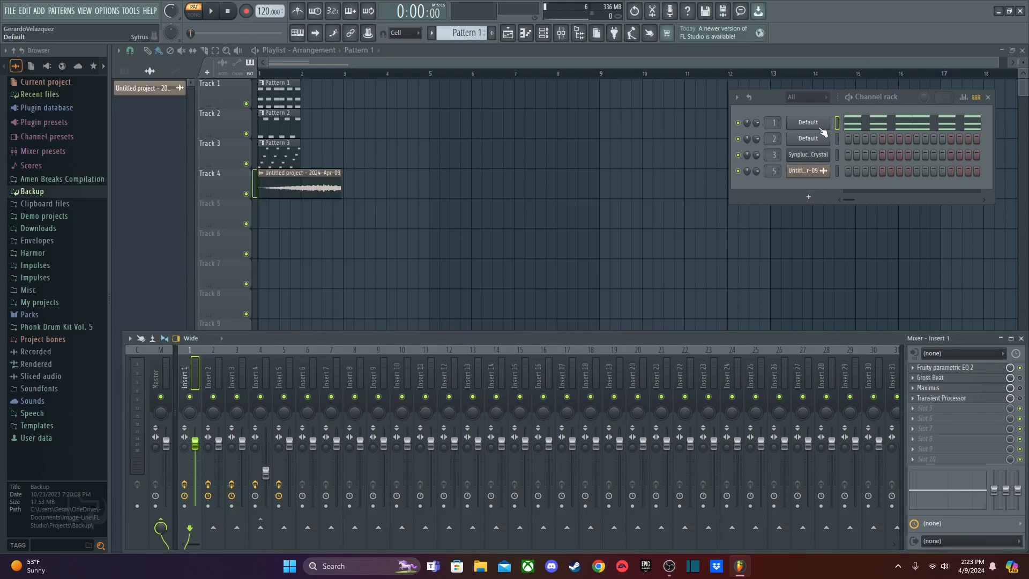
# Hide the mixer and play Pattern 1 to hear the sound without the disabled effects
pyautogui.press('F9')
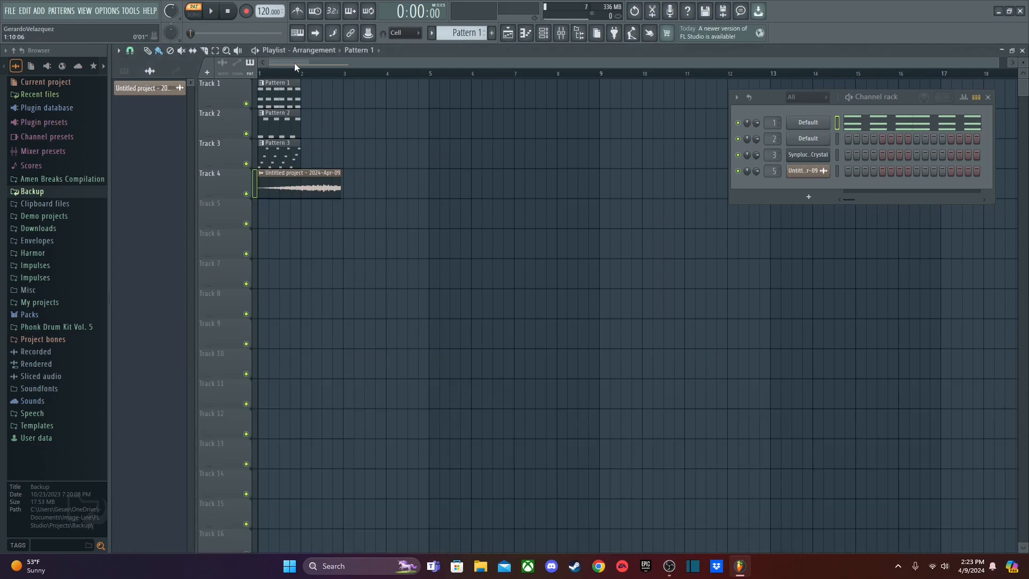
pyautogui.press('space')
pyautogui.press('space')
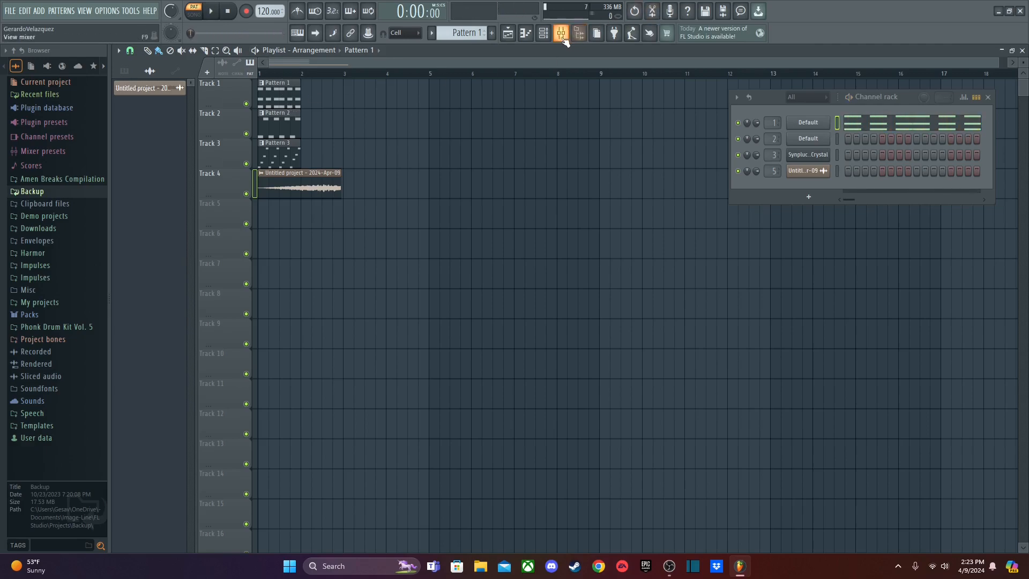
# Set the Band 1 high-pass frequency to 153 Hz in Insert 1's Fruity parametric EQ 2
pyautogui.click(563, 37)
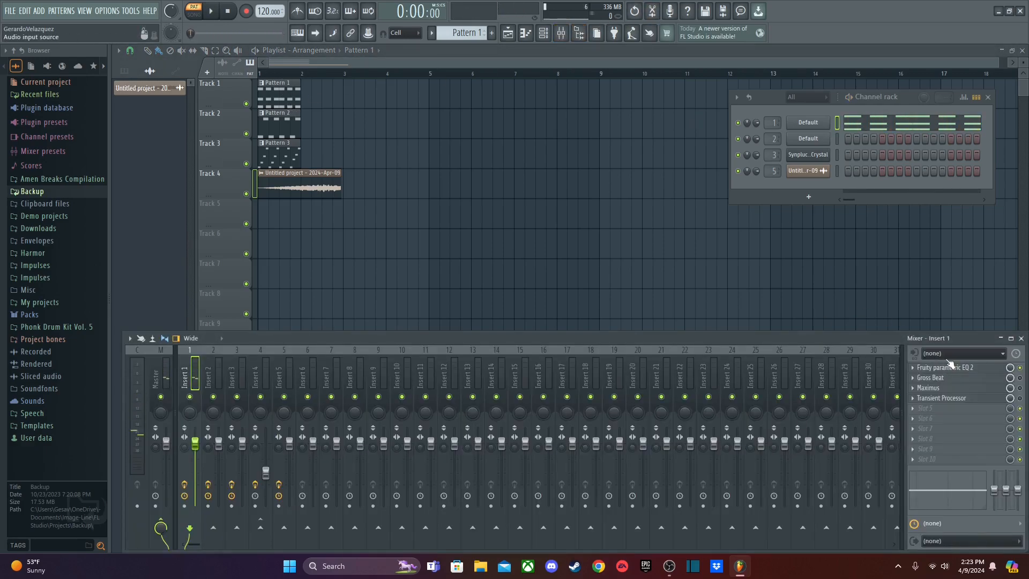
pyautogui.click(933, 377)
pyautogui.click(933, 377)
pyautogui.click(947, 368)
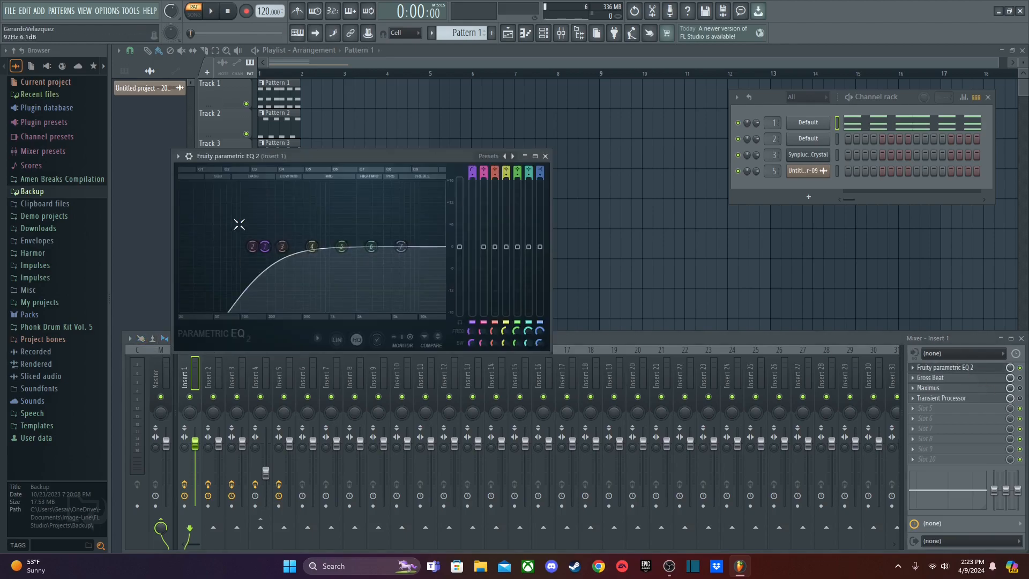
pyautogui.moveTo(272, 249); pyautogui.dragTo(262, 249)
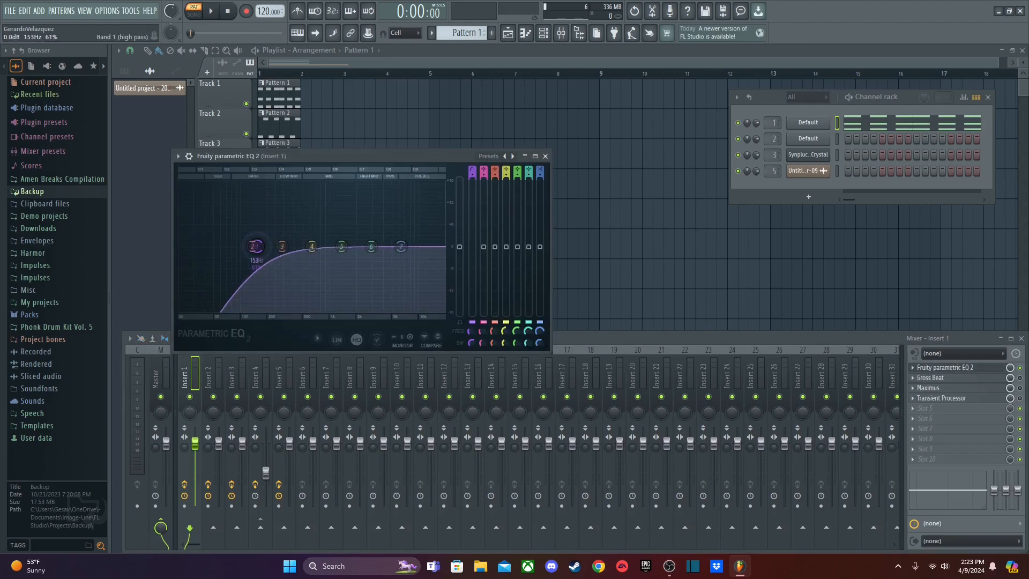
pyautogui.click(546, 157)
# Enable Gross Beat on Insert 1 and play the pattern with the Saw Gate 1 volume slot
pyautogui.click(943, 377)
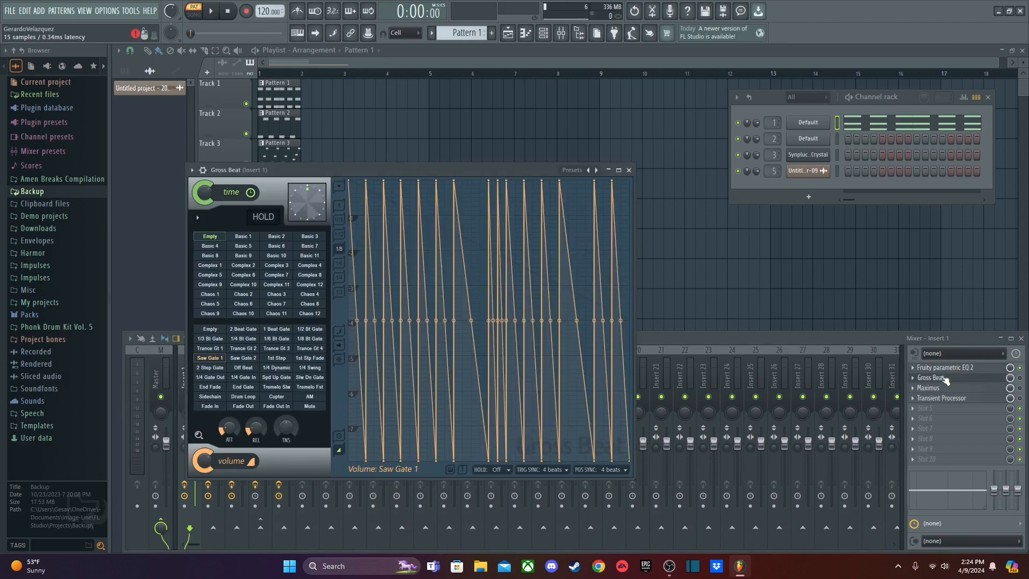
pyautogui.click(945, 379)
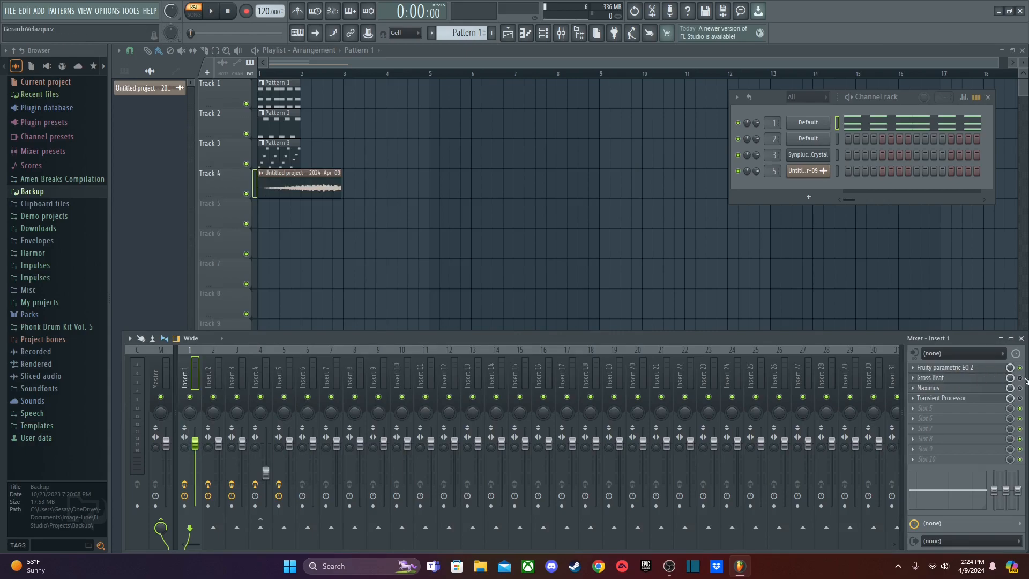
pyautogui.click(956, 368)
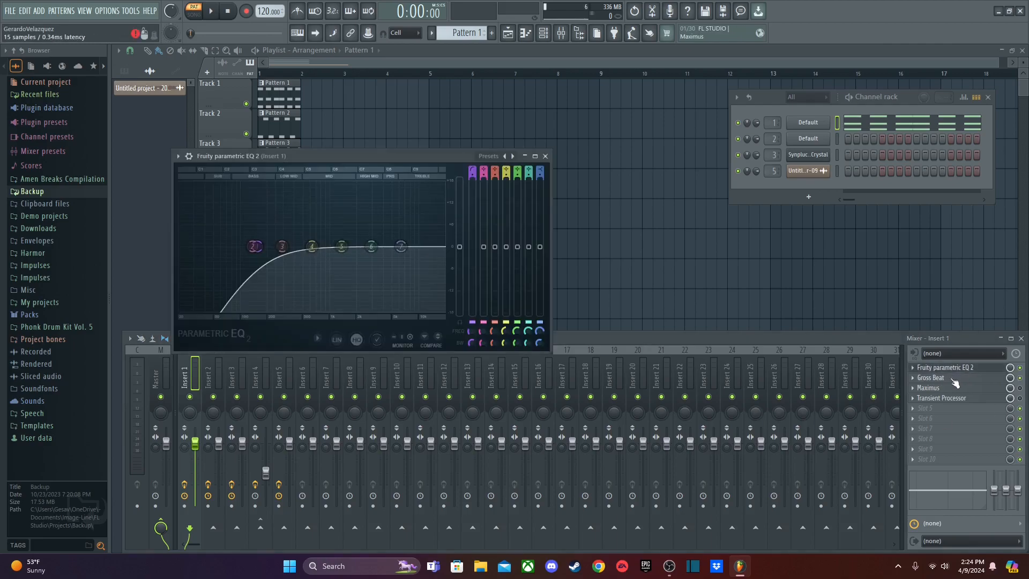
pyautogui.click(953, 378)
pyautogui.moveTo(517, 171); pyautogui.dragTo(555, 176)
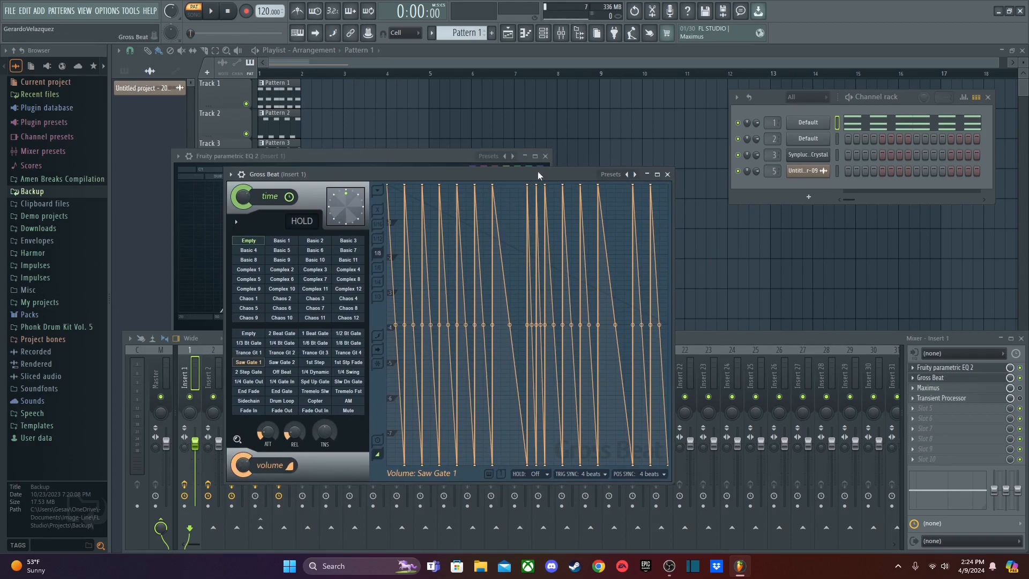
pyautogui.press('space')
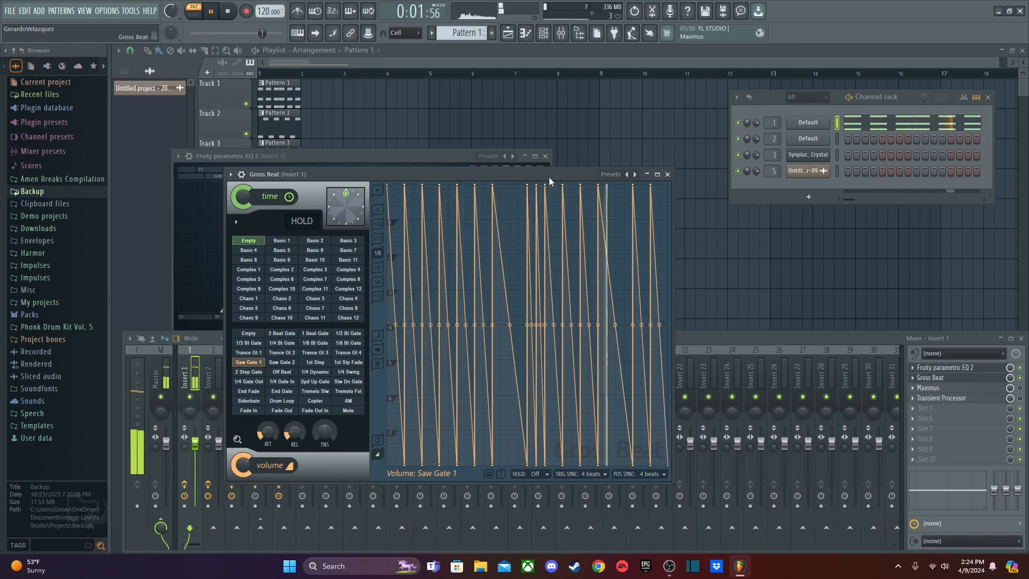
pyautogui.press('space')
# Switch Gross Beat's volume slot to Empty and play the pattern for comparison
pyautogui.click(249, 334)
pyautogui.press('space')
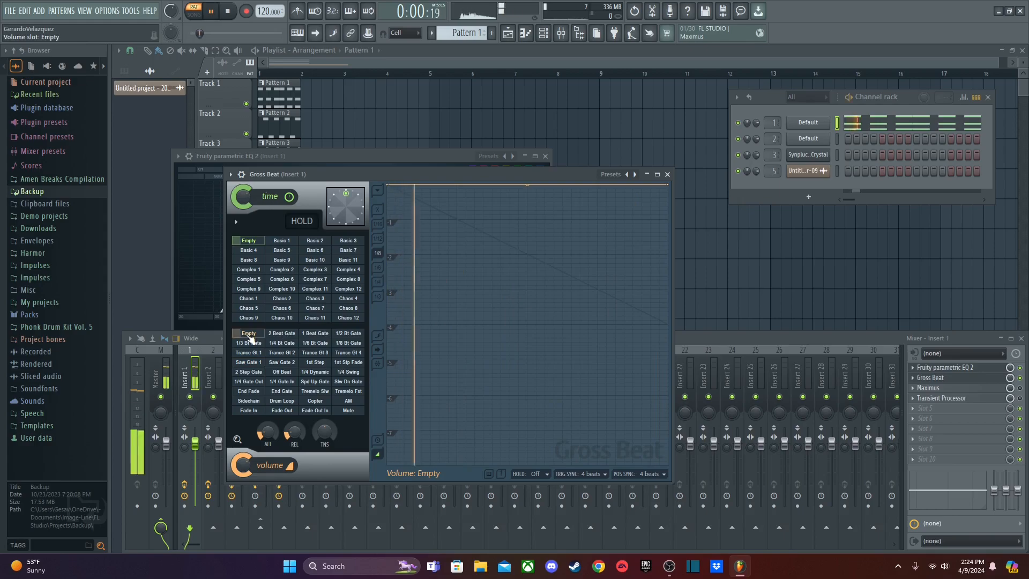
pyautogui.press('space')
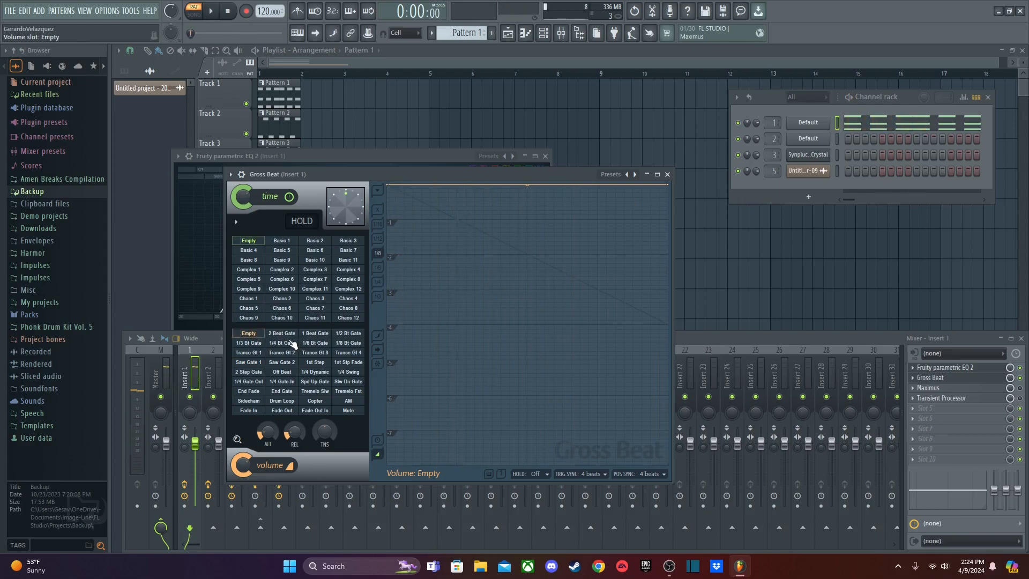
# Try the 1/4 Bt Gate, 1/6 Bt Gate and Trance Gt 3 volume slots, and play the pattern with Trance Gt 3
pyautogui.click(282, 344)
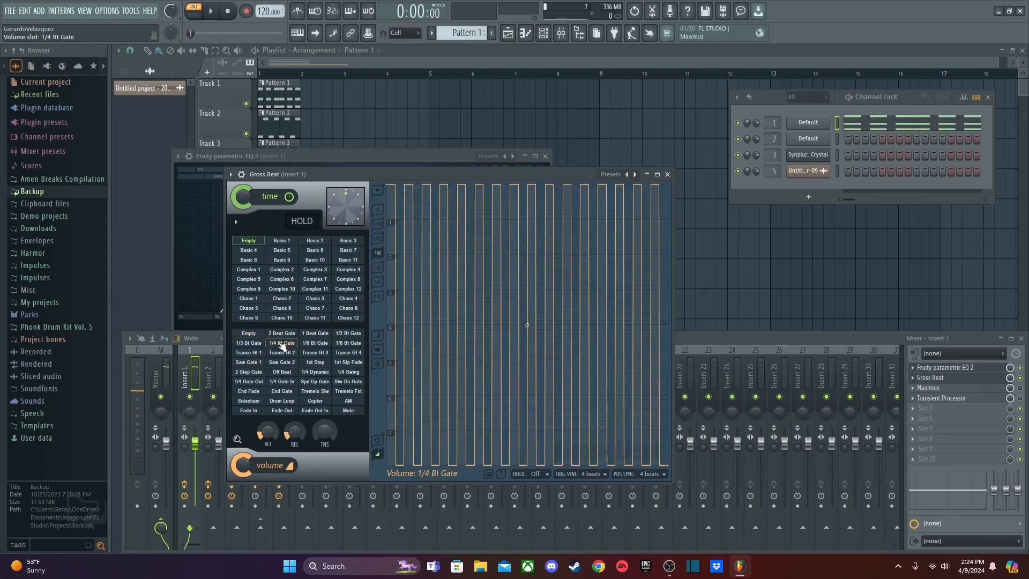
pyautogui.click(315, 343)
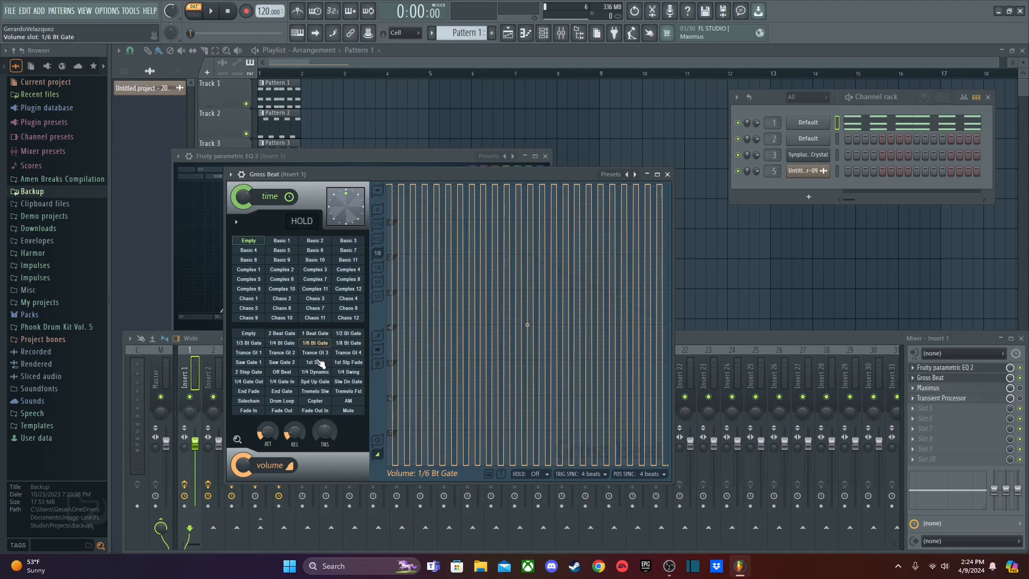
pyautogui.click(315, 352)
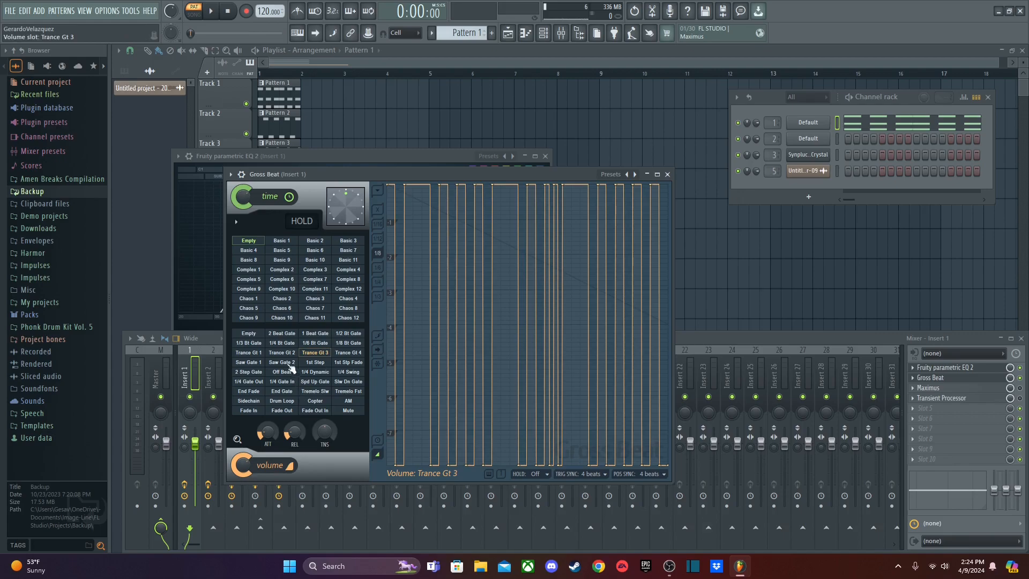
pyautogui.press('space')
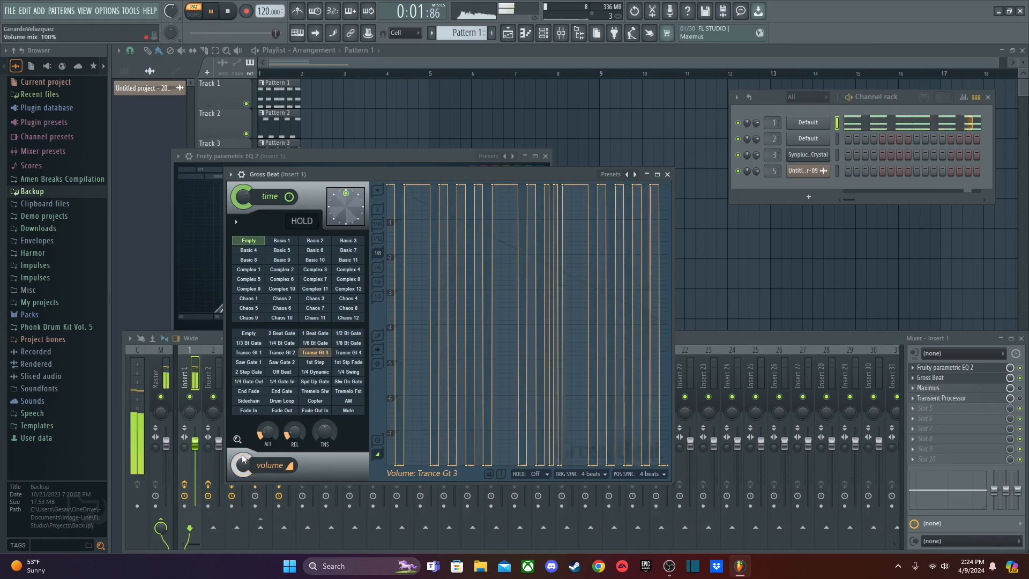
pyautogui.press('space')
# Try Gross Beat's volume mix at about 52% and play the pattern
pyautogui.moveTo(243, 464)
pyautogui.mouseDown()
pyautogui.moveTo(243, 444)
pyautogui.moveTo(243, 483)
pyautogui.moveTo(244, 455)
pyautogui.mouseUp()
pyautogui.press('space')
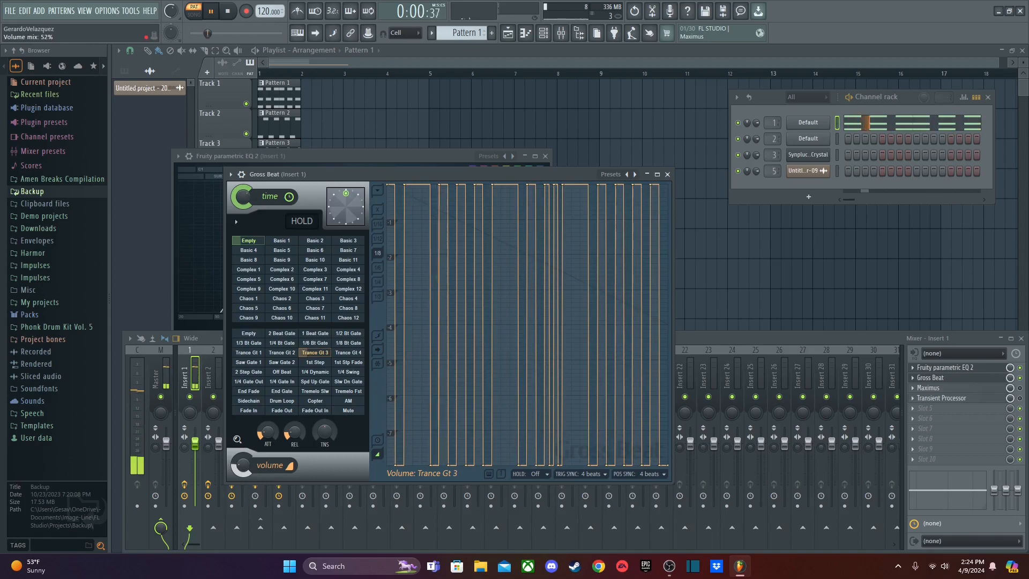
pyautogui.press('space')
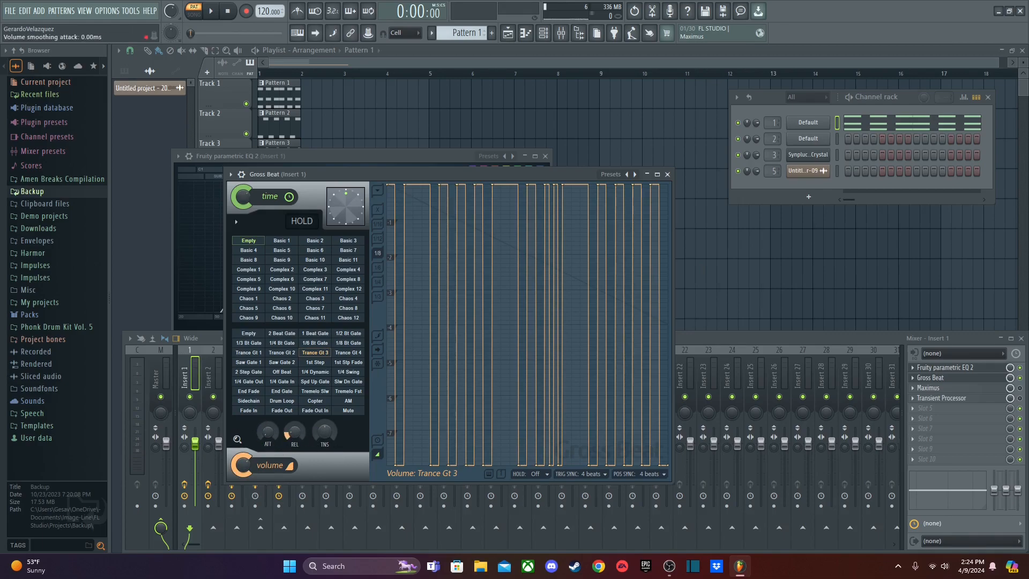
# Try different volume smoothing attack amounts for Gross Beat's Trance Gt 3 slot and play the pattern
pyautogui.press('space')
pyautogui.press('space')
pyautogui.moveTo(270, 428); pyautogui.dragTo(269, 415)
pyautogui.moveTo(259, 434); pyautogui.dragTo(260, 426)
# Preview Gross Beat's other volume slots, including 1/4 Gate Out, Sidechain and 2 Step Gate, and end on Off Beat
pyautogui.click(286, 381)
pyautogui.click(282, 390)
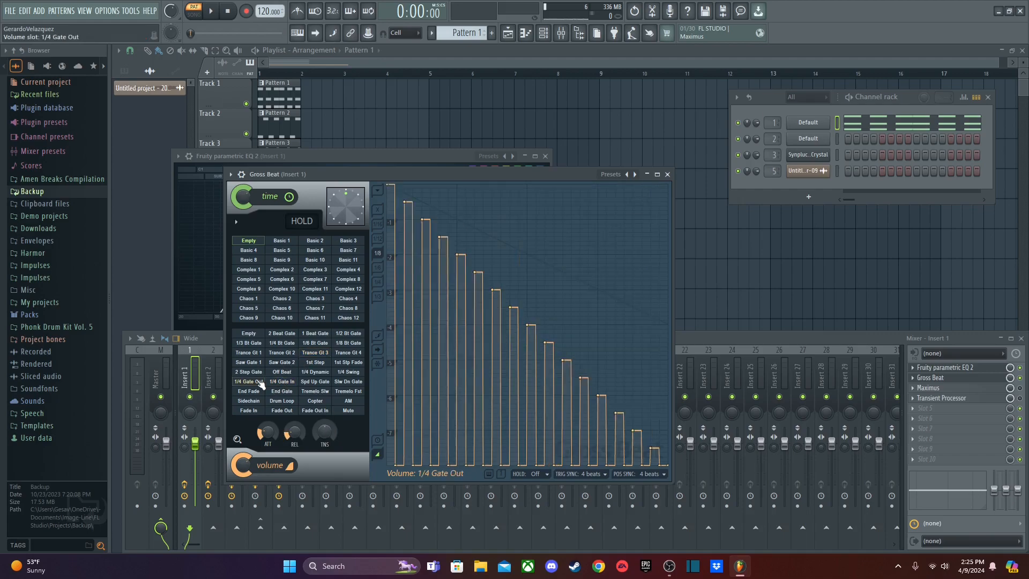
pyautogui.click(250, 363)
pyautogui.click(257, 393)
pyautogui.click(277, 393)
pyautogui.click(254, 401)
pyautogui.click(252, 373)
pyautogui.click(282, 371)
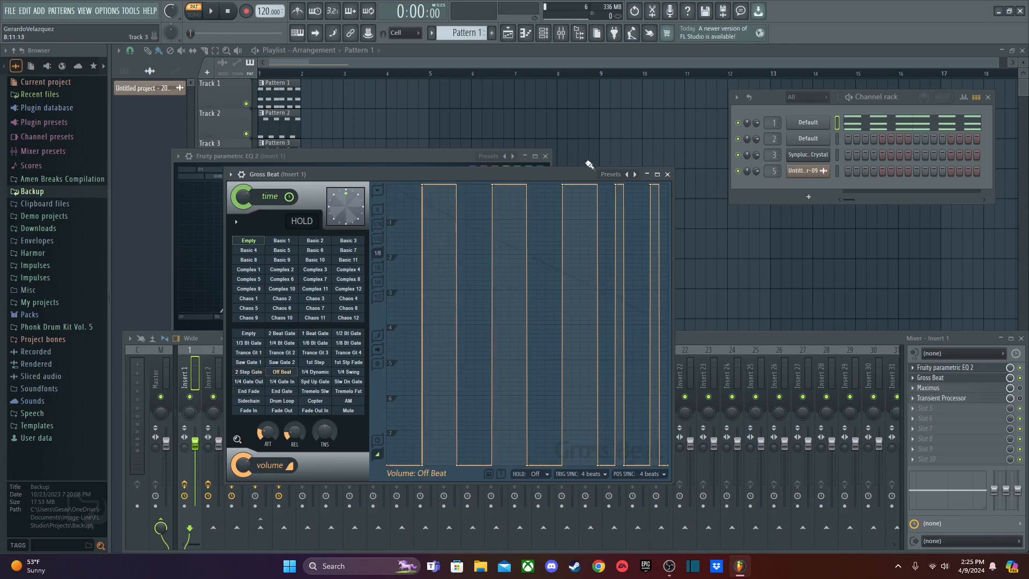
# Browse the Gross Beat presets and load the one whose slots contain Repeat, Break, Gate and Saw gate patterns
pyautogui.click(614, 180)
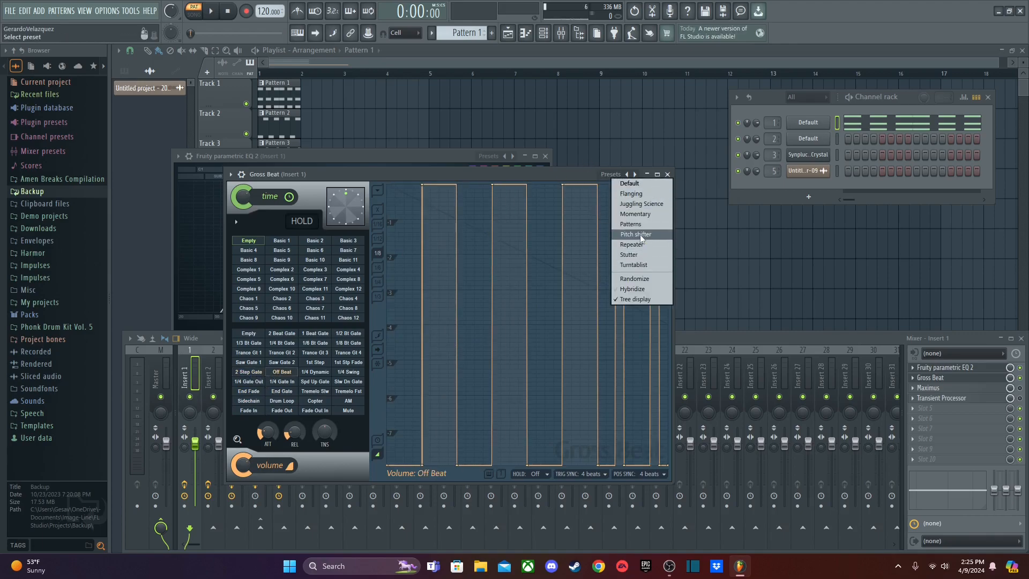
pyautogui.click(643, 223)
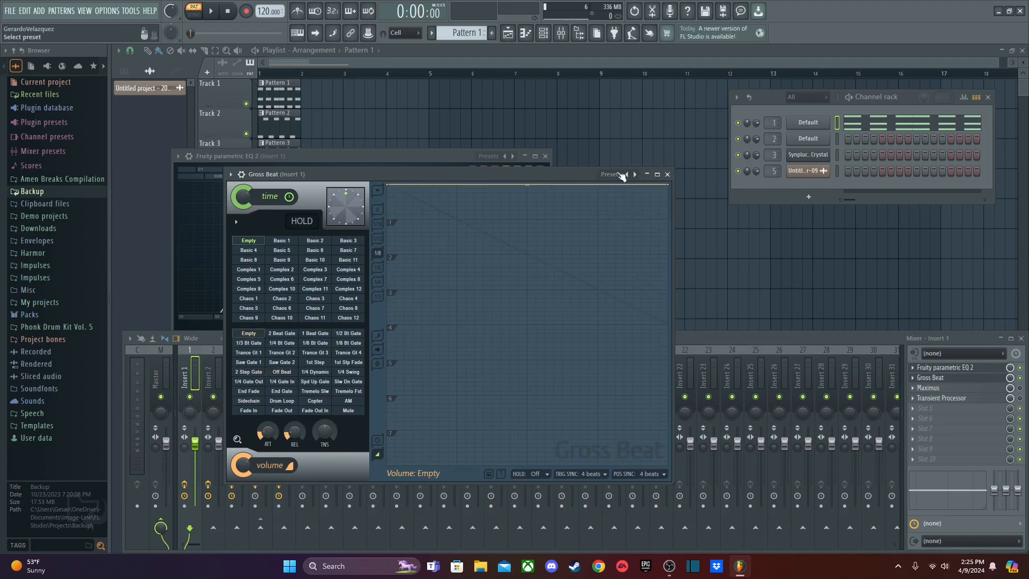
pyautogui.click(610, 174)
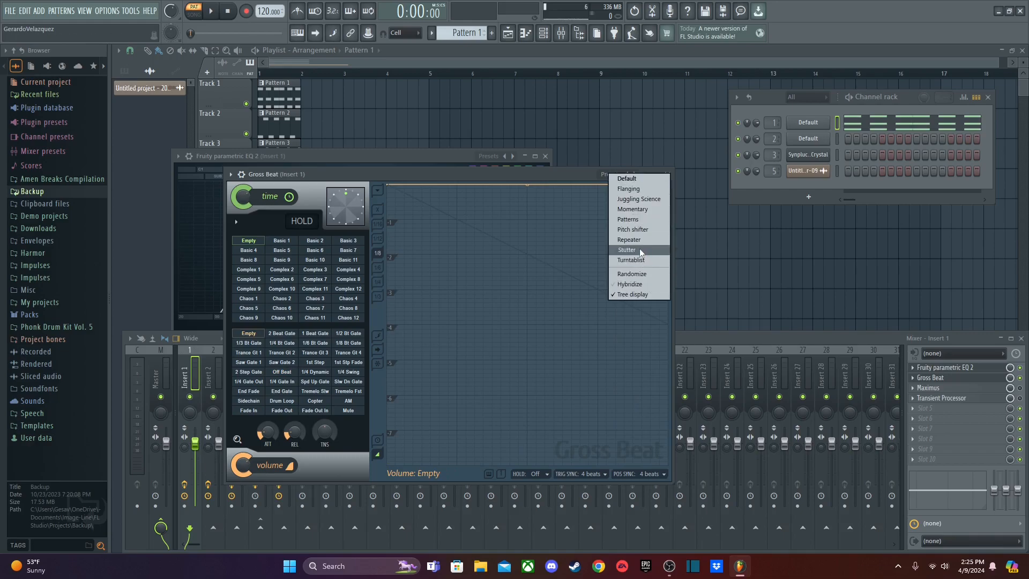
pyautogui.click(639, 248)
pyautogui.click(627, 174)
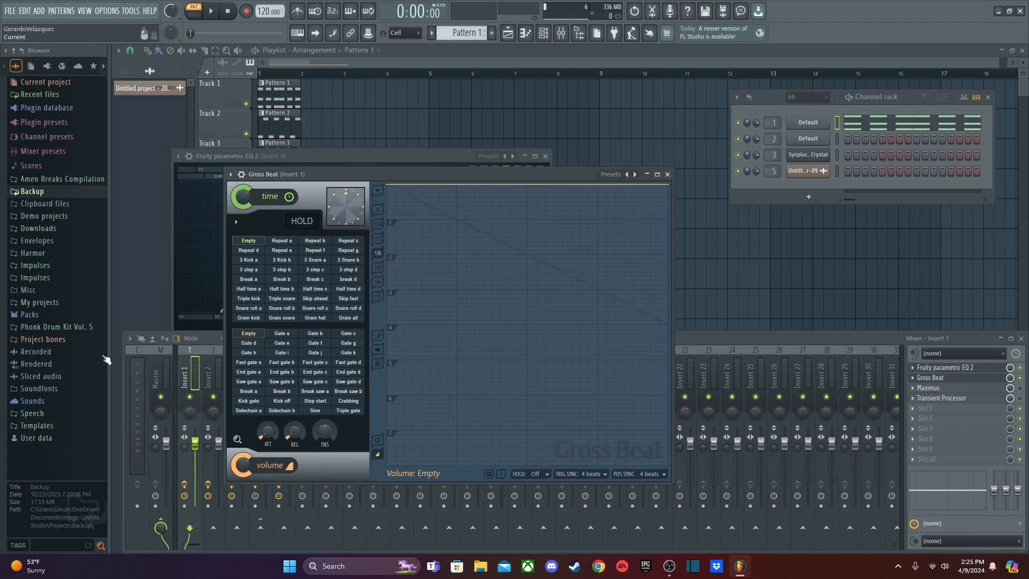
# Preview the End gate, Break and Kick gate volume slots, and choose Saw gate b
pyautogui.click(250, 371)
pyautogui.click(281, 372)
pyautogui.click(248, 391)
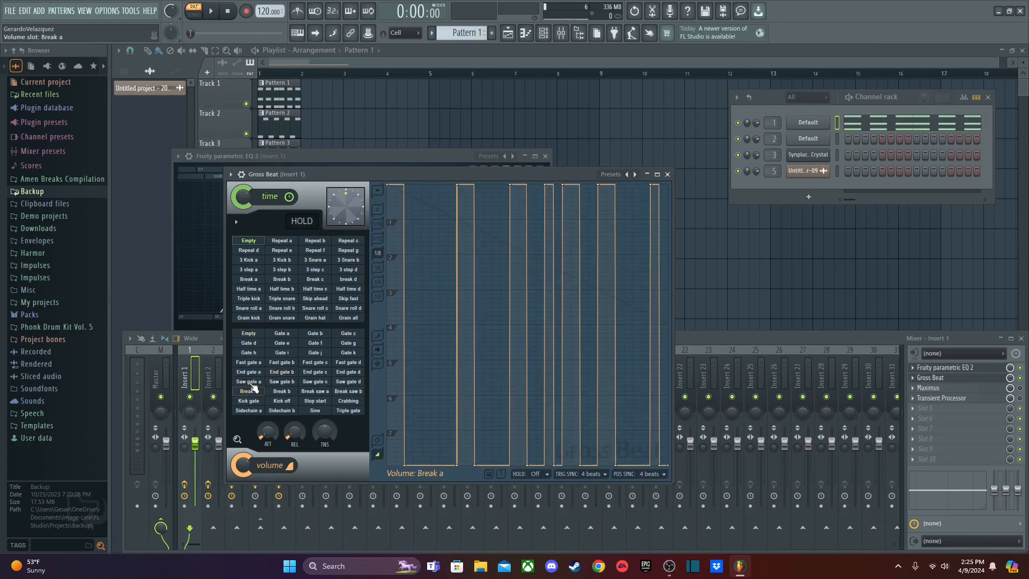
pyautogui.click(253, 402)
pyautogui.click(279, 393)
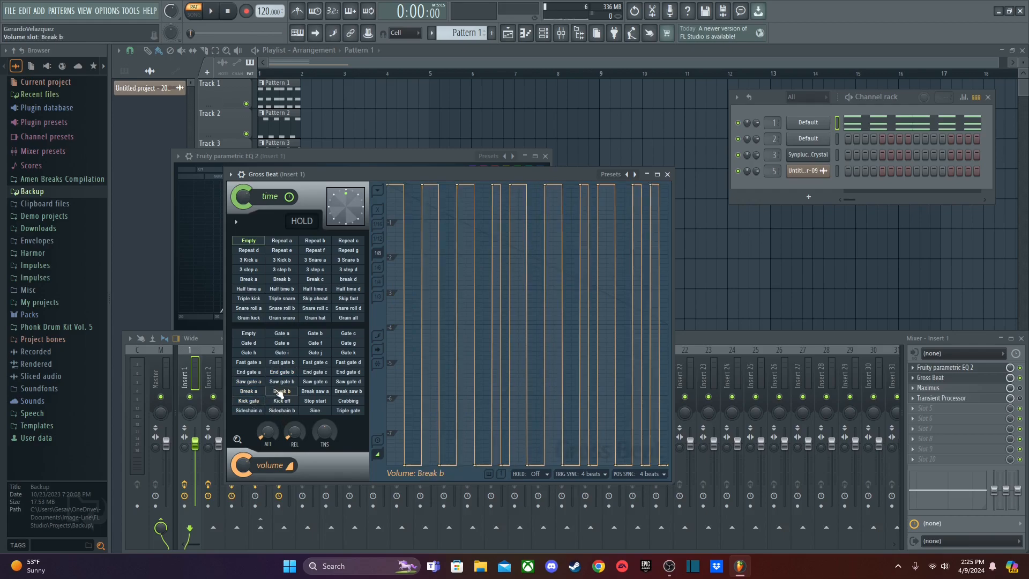
pyautogui.click(281, 382)
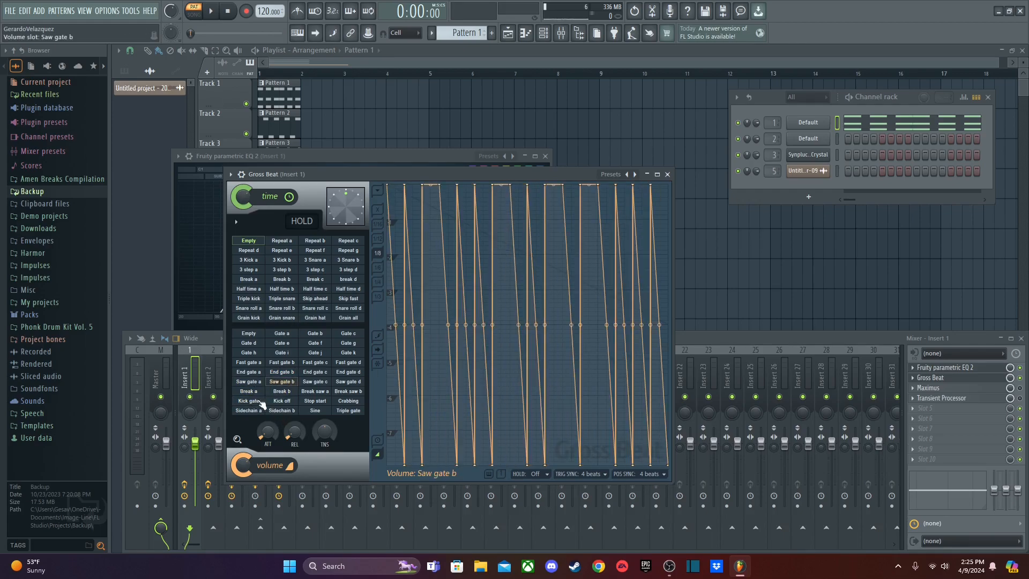
# Try a volume envelope tension of 65% on Saw gate b, then readjust the tension while playing the pattern
pyautogui.press('space')
pyautogui.moveTo(325, 429); pyautogui.dragTo(325, 460)
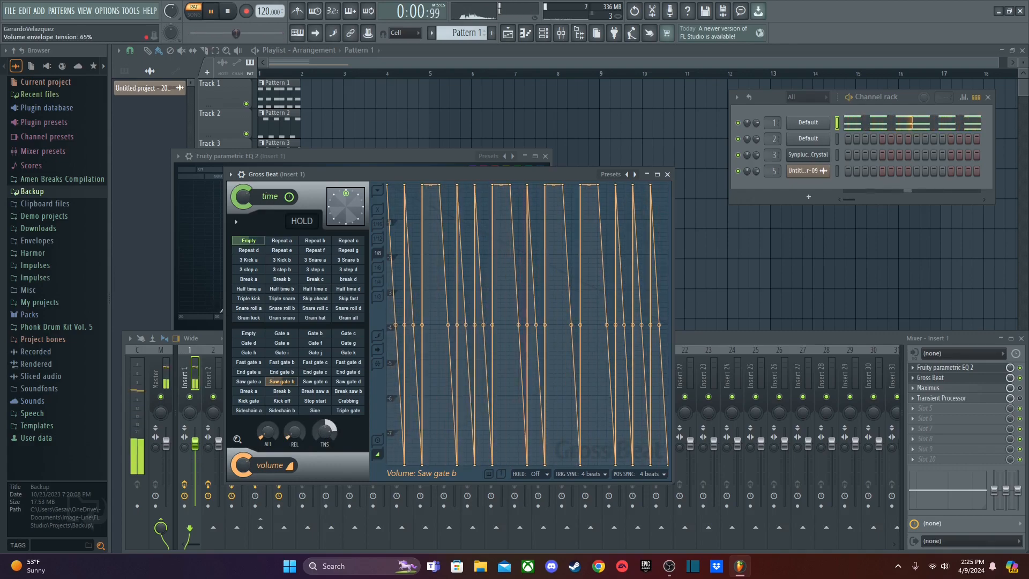
pyautogui.press('space')
pyautogui.moveTo(325, 429); pyautogui.dragTo(325, 390)
pyautogui.press('space')
pyautogui.press('space')
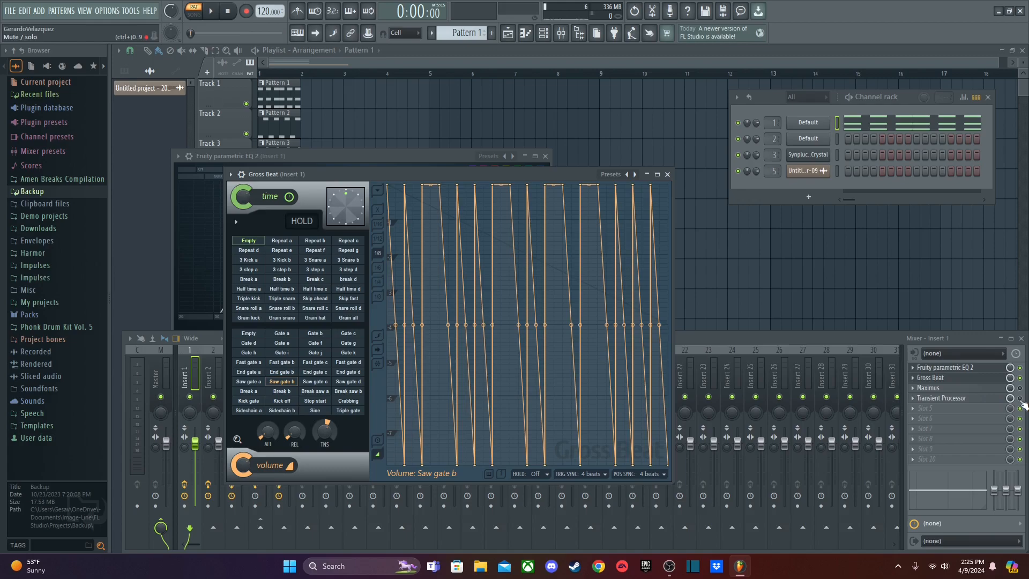
# Enable the Transient Processor on Insert 1
pyautogui.click(1021, 402)
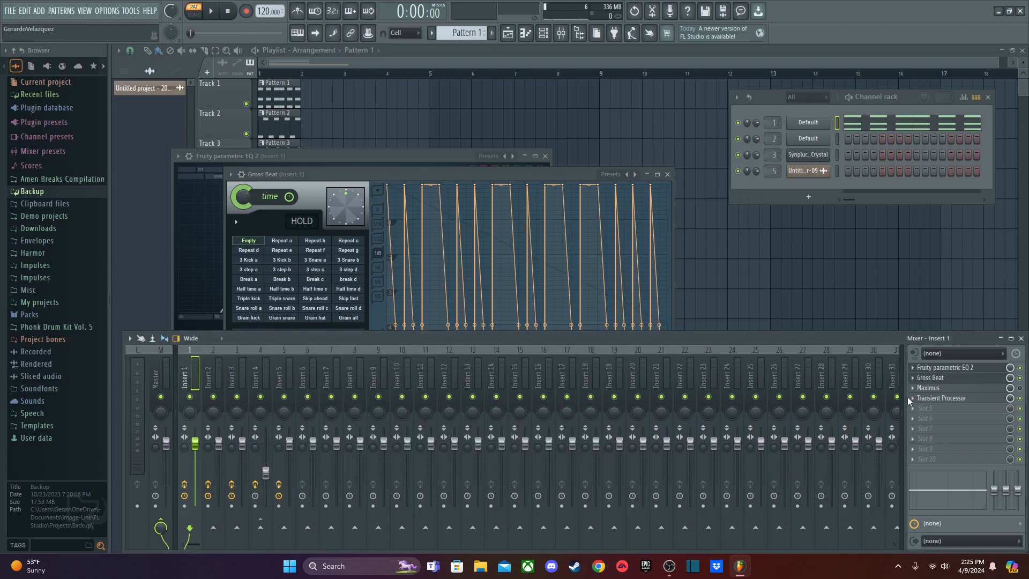
# Open the Transient Processor on Insert 1, try raising its Attack, and reset the knob
pyautogui.click(950, 399)
pyautogui.click(949, 400)
pyautogui.click(944, 390)
pyautogui.click(944, 390)
pyautogui.click(945, 401)
pyautogui.moveTo(390, 196)
pyautogui.mouseDown()
pyautogui.moveTo(568, 207)
pyautogui.moveTo(401, 213)
pyautogui.mouseUp()
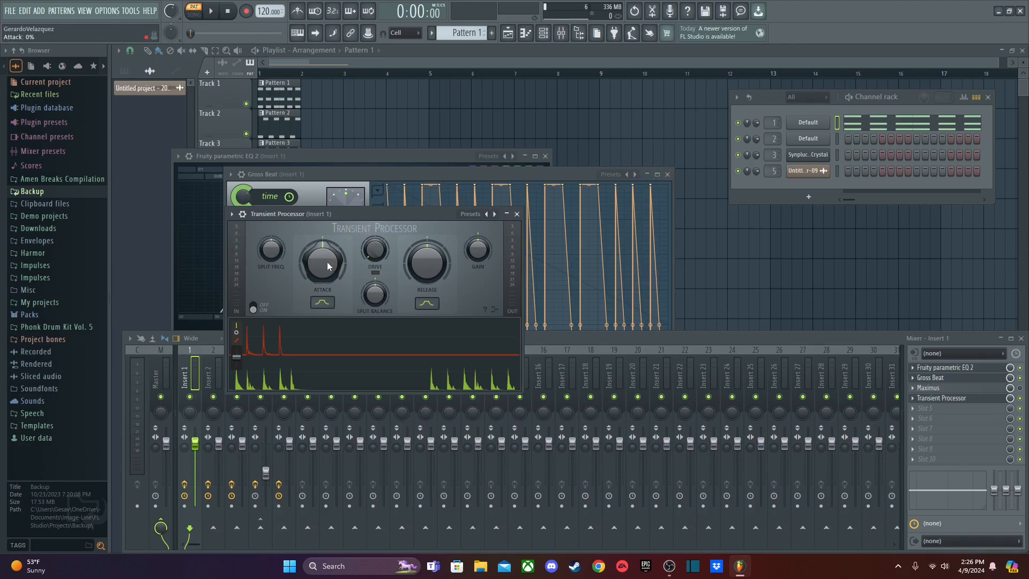
pyautogui.moveTo(318, 272); pyautogui.dragTo(318, 225)
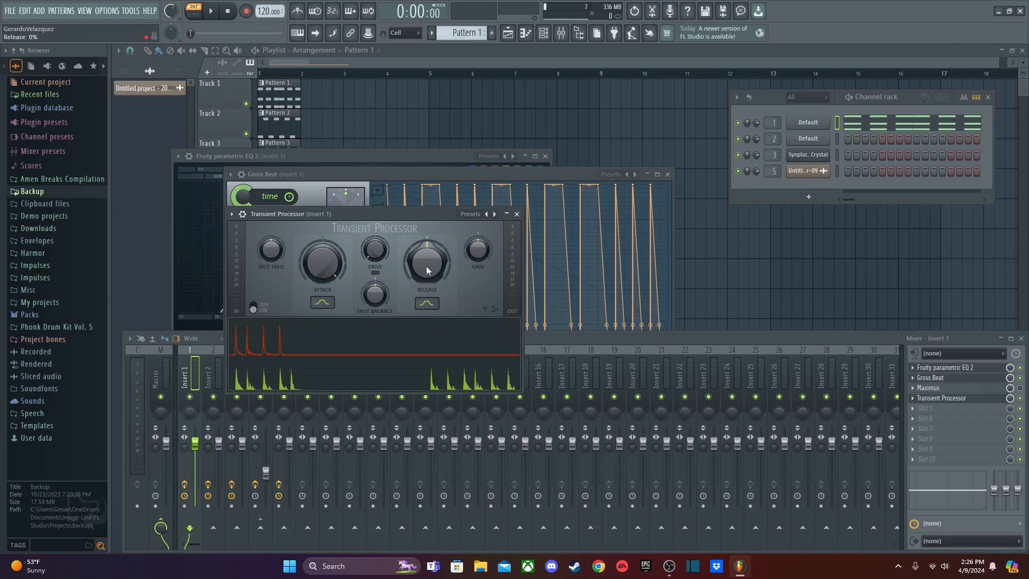
pyautogui.moveTo(325, 269); pyautogui.dragTo(326, 266)
pyautogui.rightClick(328, 272)
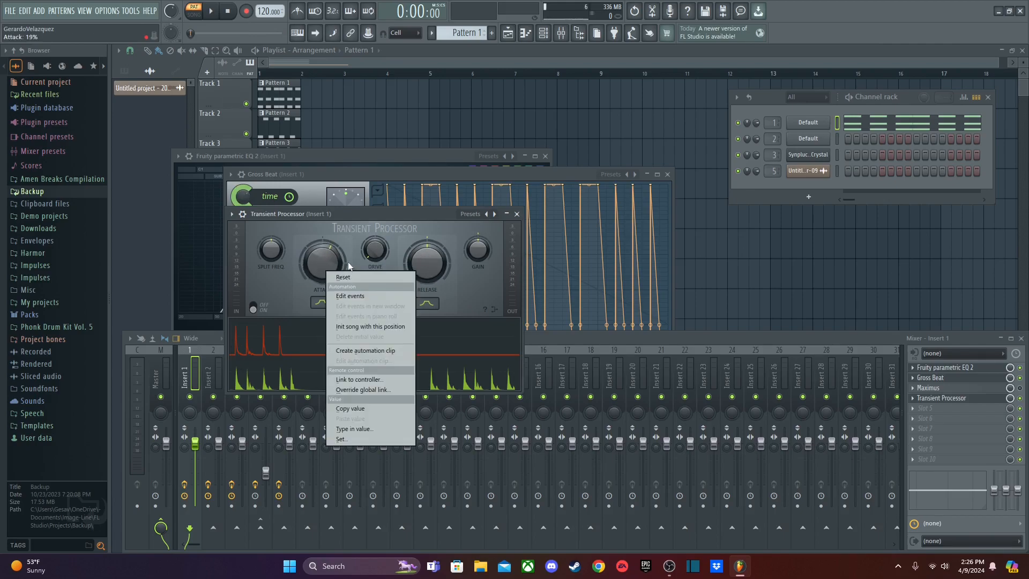
pyautogui.click(331, 274)
# Play the pattern while trying different Attack and Release amounts in the Transient Processor
pyautogui.click(563, 174)
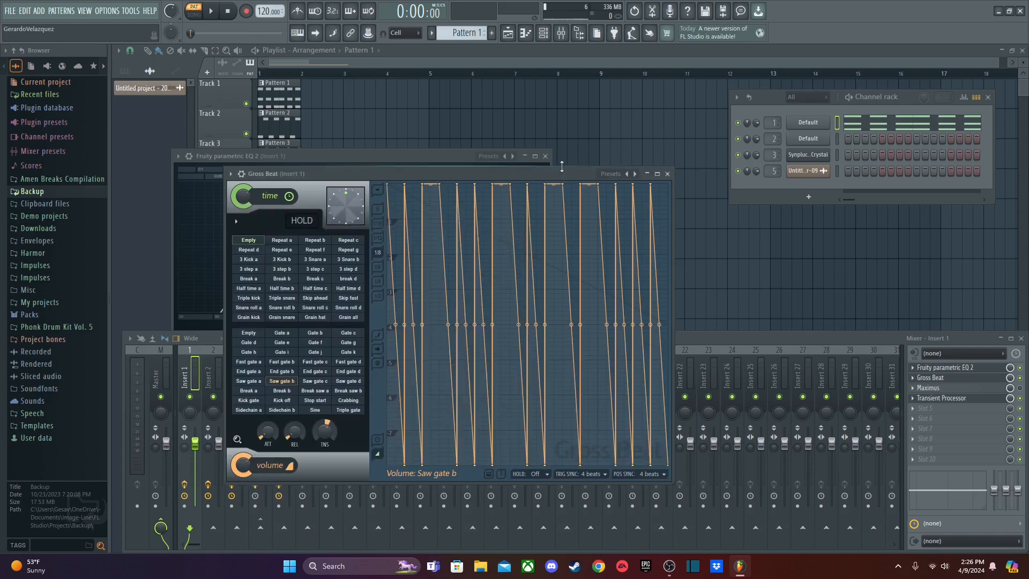
pyautogui.moveTo(584, 162); pyautogui.dragTo(549, 183)
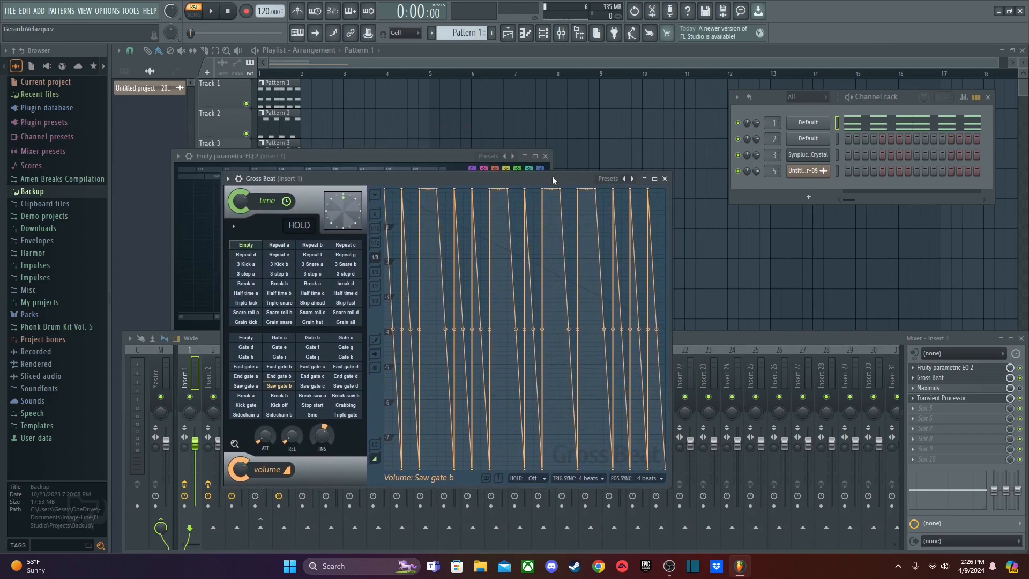
pyautogui.press('space')
pyautogui.click(958, 400)
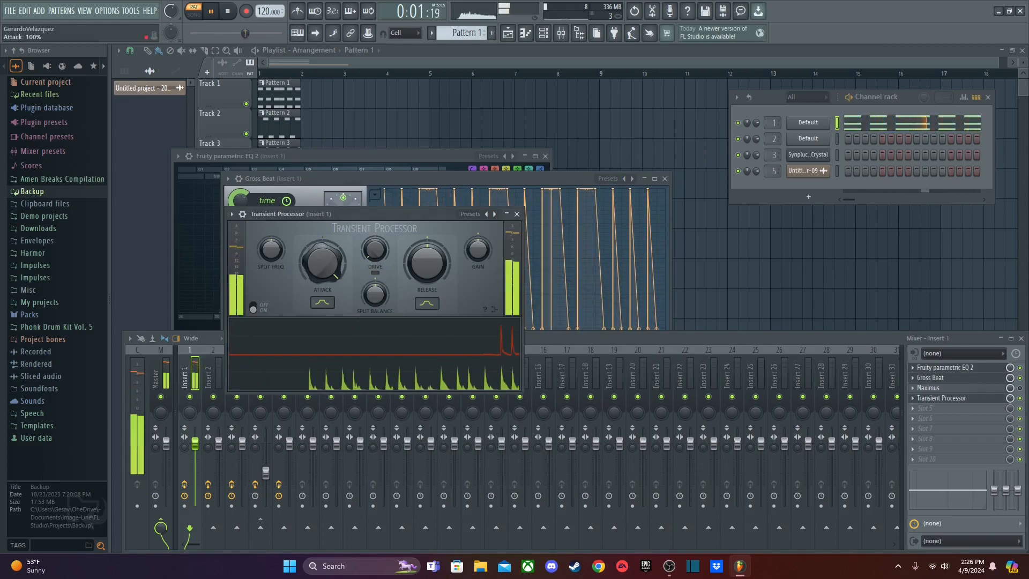
pyautogui.moveTo(322, 263); pyautogui.dragTo(322, 284)
pyautogui.moveTo(422, 255); pyautogui.dragTo(423, 300)
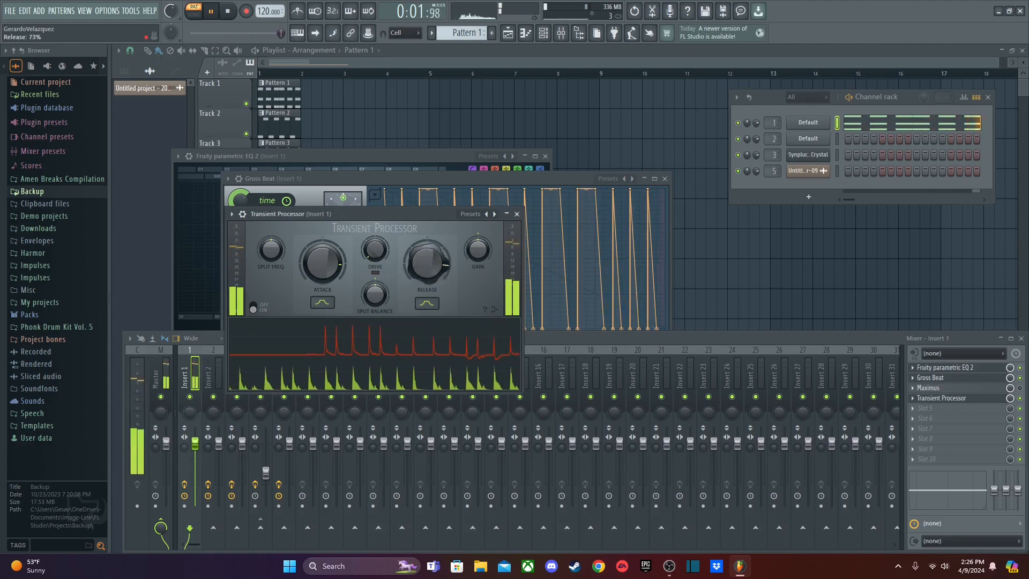
pyautogui.moveTo(325, 261); pyautogui.dragTo(324, 242)
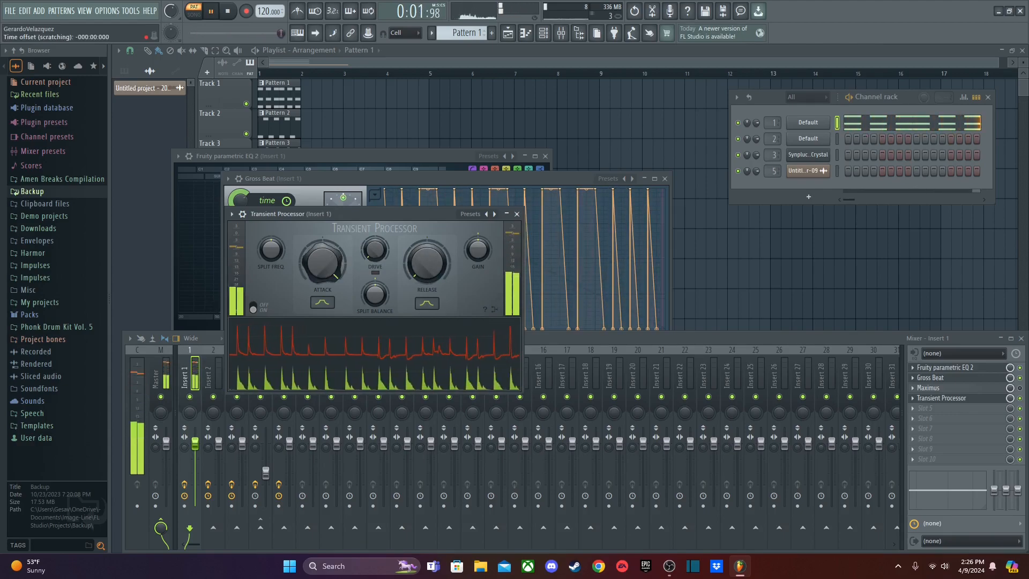
# Reset the Transient Processor's Release, set its Attack to 100%, and close it together with Gross Beat
pyautogui.rightClick(433, 259)
pyautogui.click(458, 263)
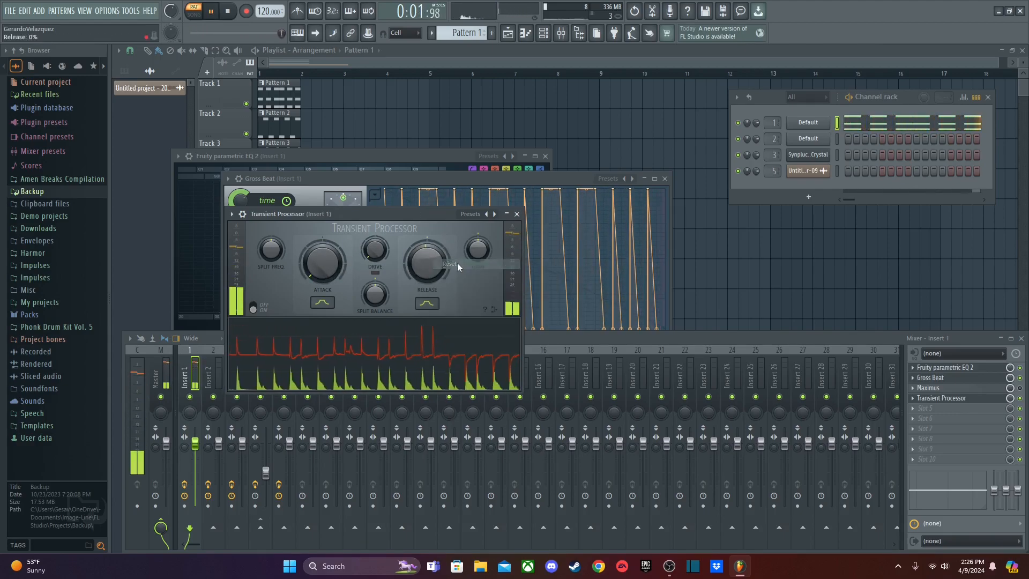
pyautogui.press('space')
pyautogui.moveTo(315, 272)
pyautogui.mouseDown()
pyautogui.moveTo(315, 240)
pyautogui.moveTo(324, 274)
pyautogui.mouseUp()
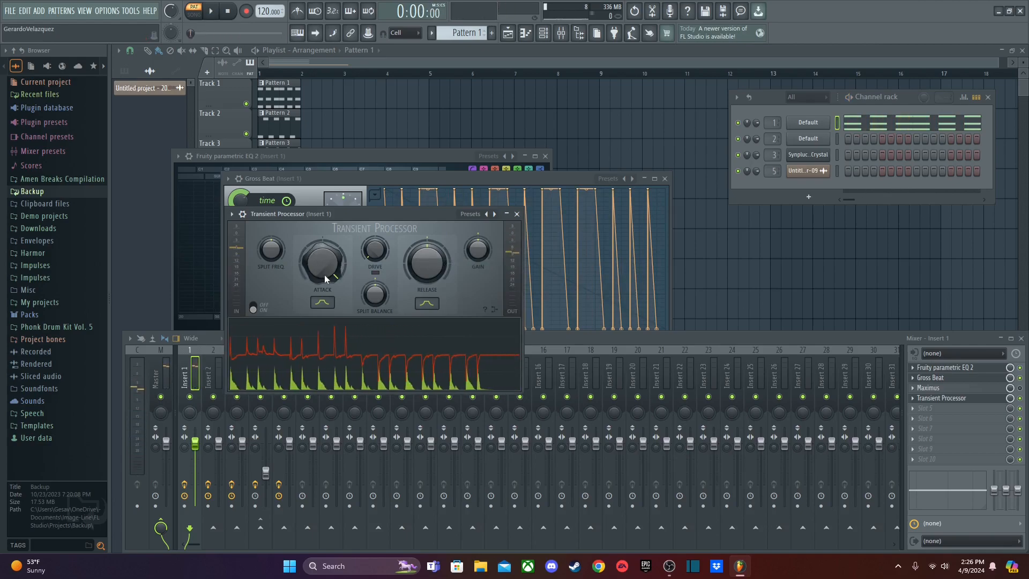
pyautogui.click(664, 179)
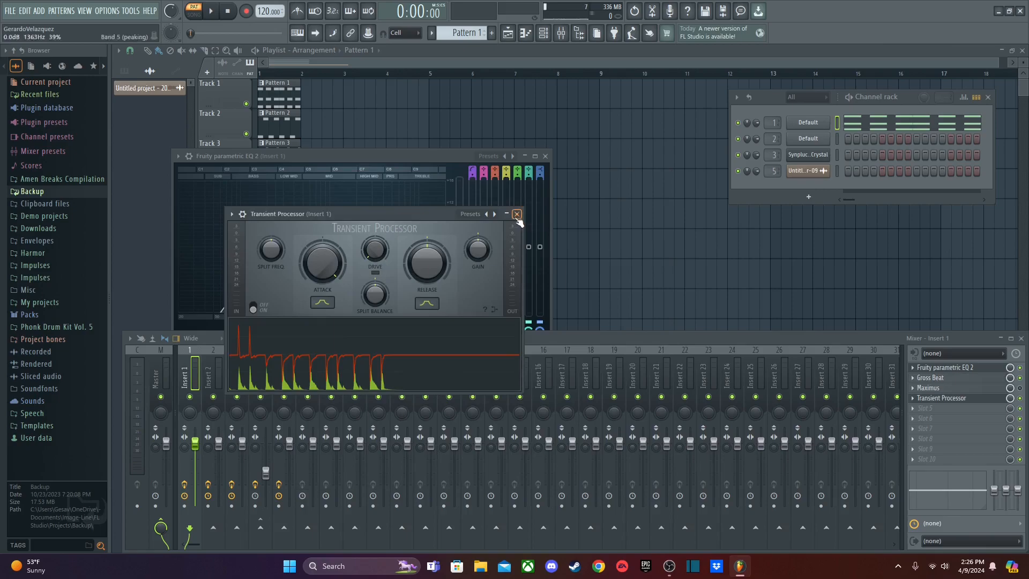
pyautogui.click(517, 216)
# Open Gross Beat on Insert 1 and bypass it in its effect slot
pyautogui.click(943, 390)
pyautogui.click(943, 387)
pyautogui.click(941, 379)
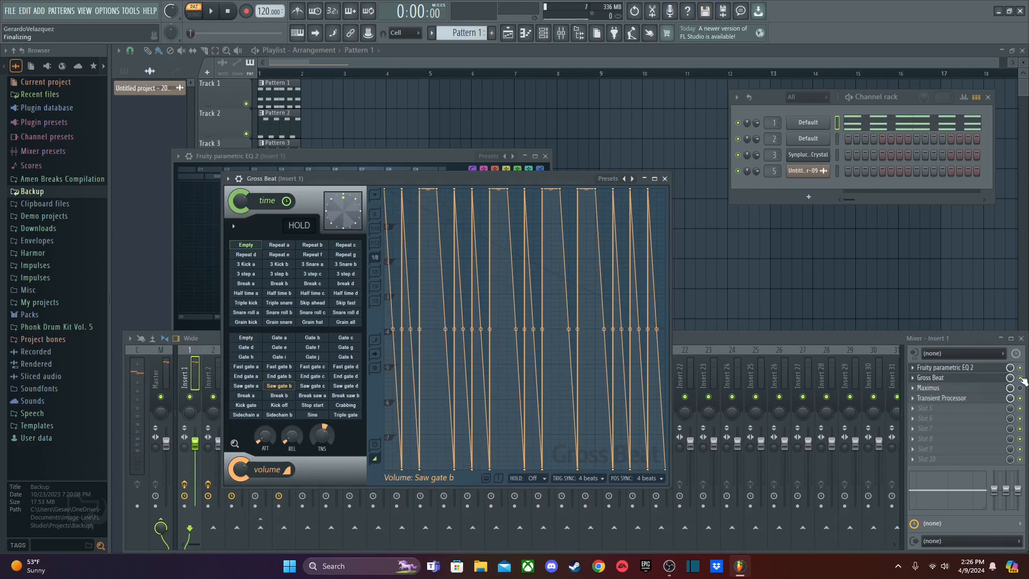
pyautogui.click(1022, 381)
pyautogui.moveTo(464, 178); pyautogui.dragTo(510, 130)
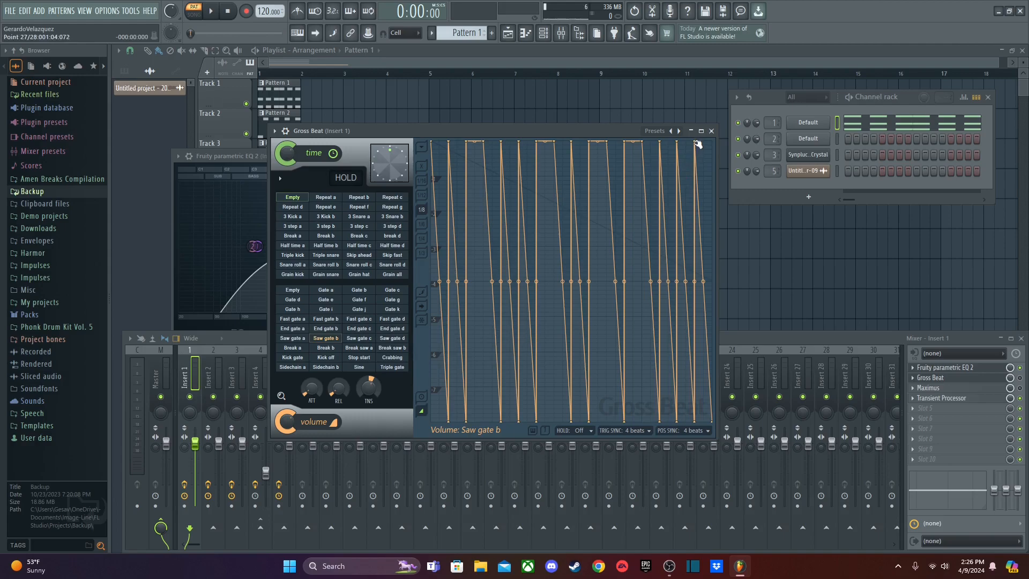
# Preview the Saw gate c, Kick gate and Break b volume slots, choose End gate c, and close Gross Beat
pyautogui.moveTo(696, 142); pyautogui.dragTo(683, 109)
pyautogui.click(369, 339)
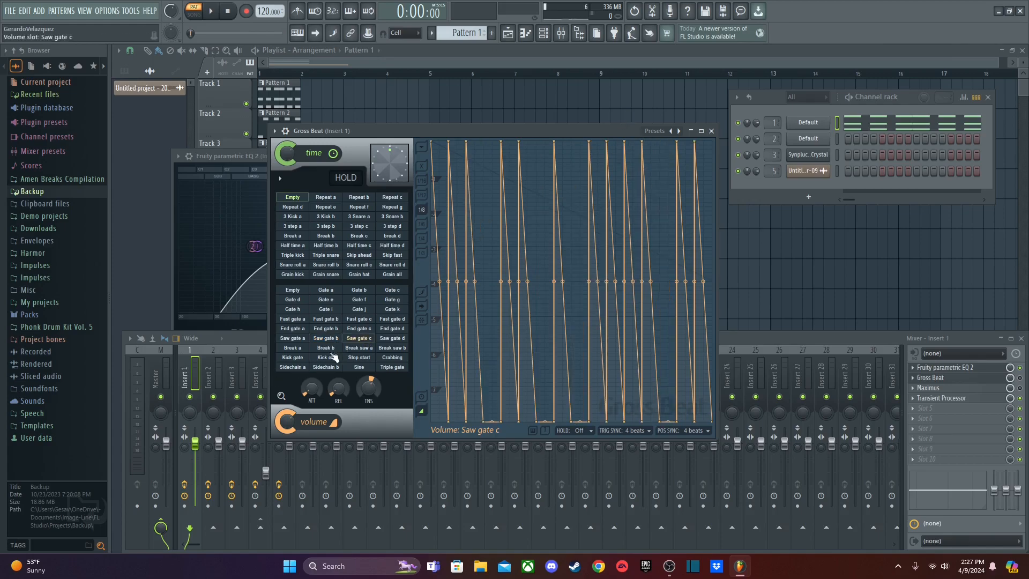
pyautogui.click(292, 348)
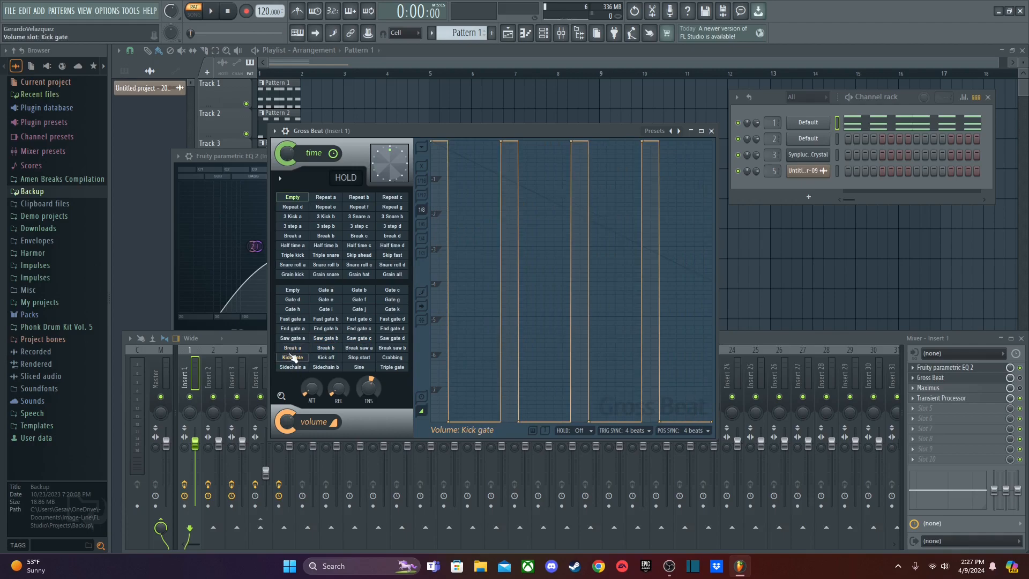
pyautogui.click(321, 349)
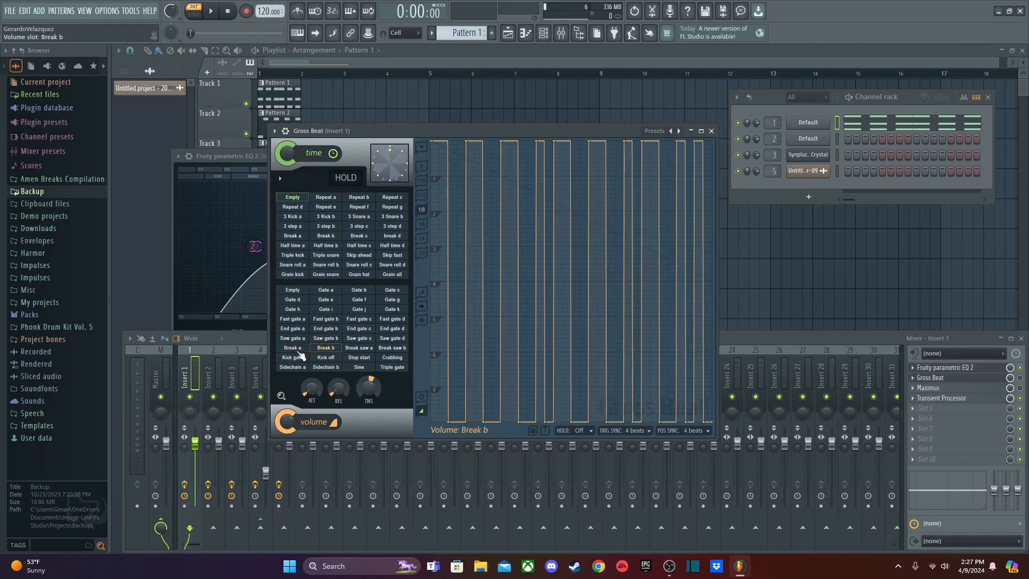
pyautogui.click(362, 329)
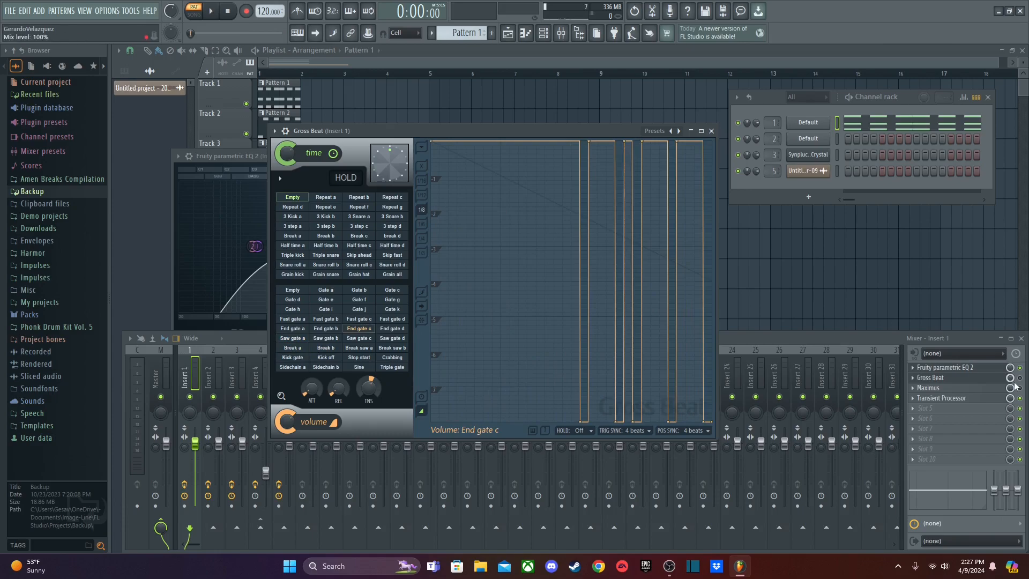
pyautogui.click(711, 131)
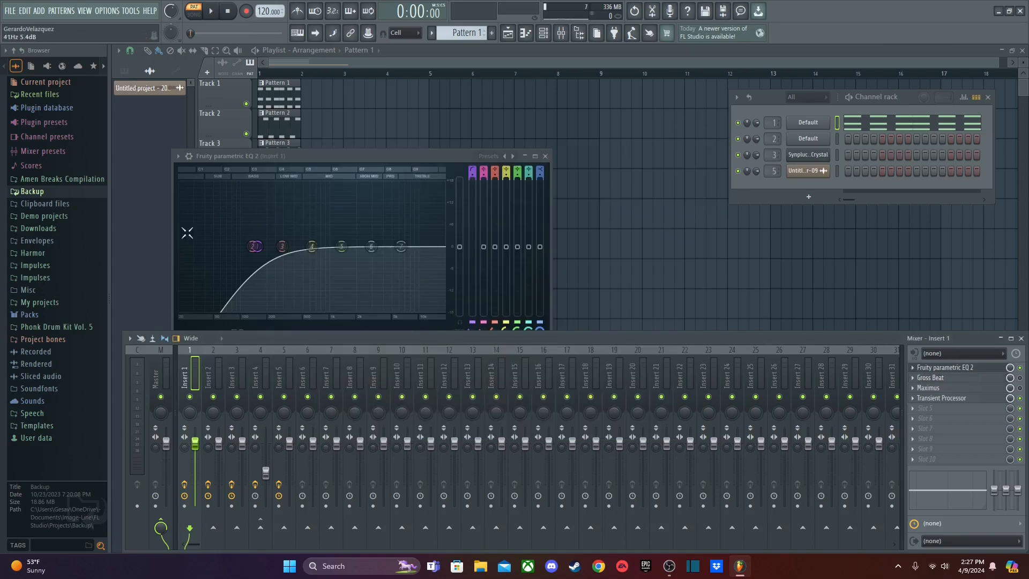
# Open and enable Maximus on Insert 1, reset the tension of its Master curve's lowest segment, and close the EQ
pyautogui.click(951, 387)
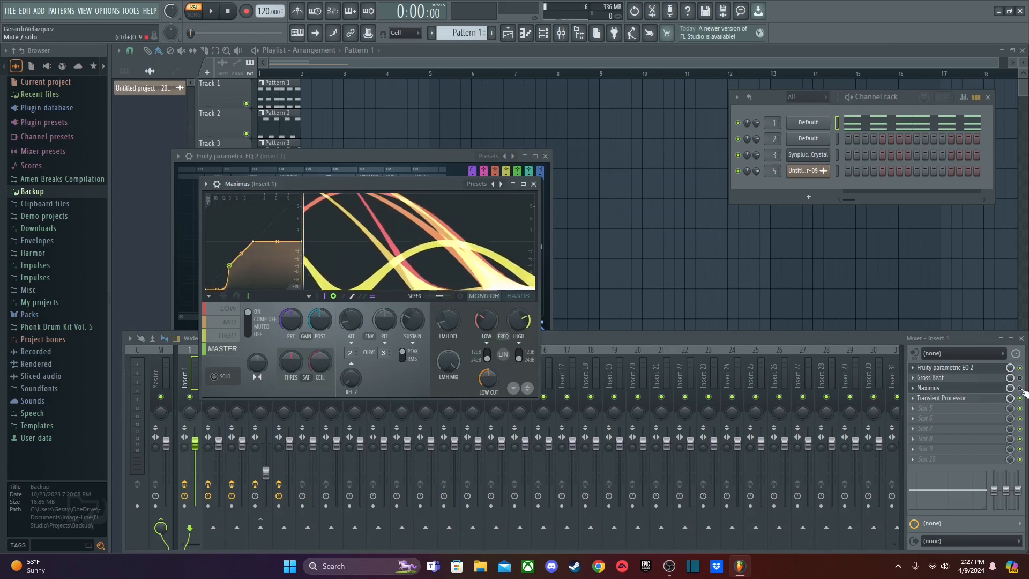
pyautogui.rightClick(219, 288)
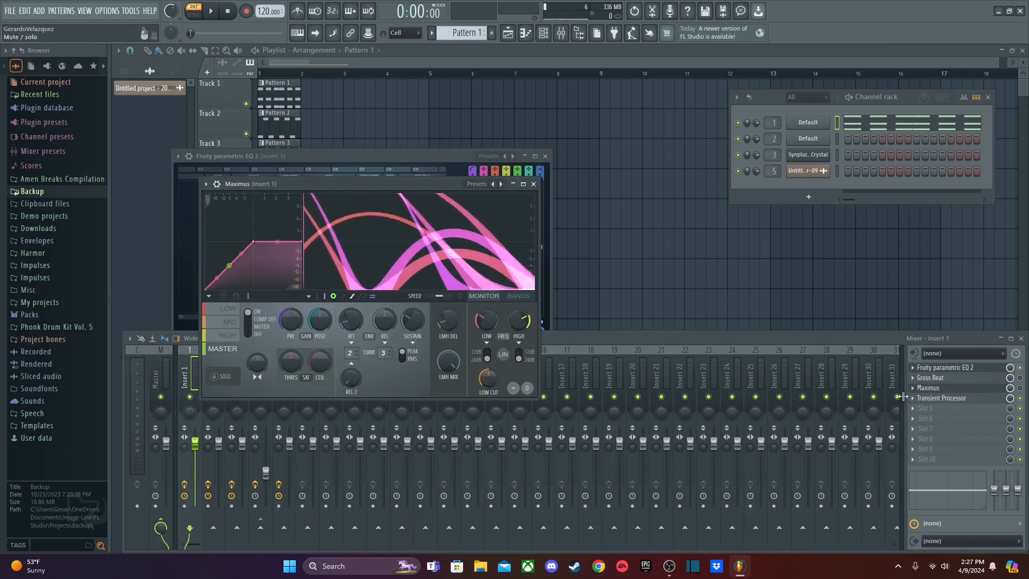
pyautogui.click(1019, 387)
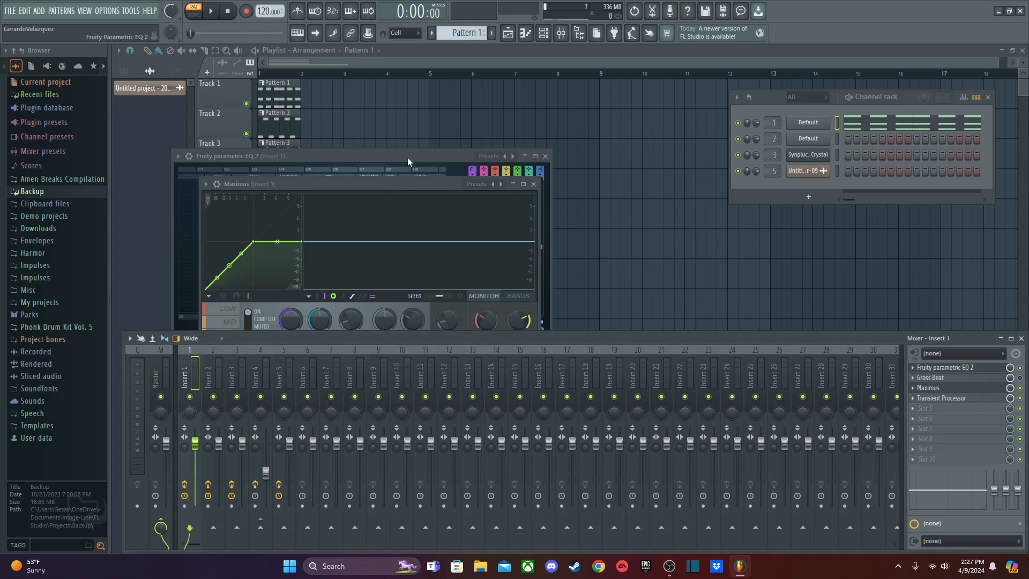
pyautogui.click(546, 156)
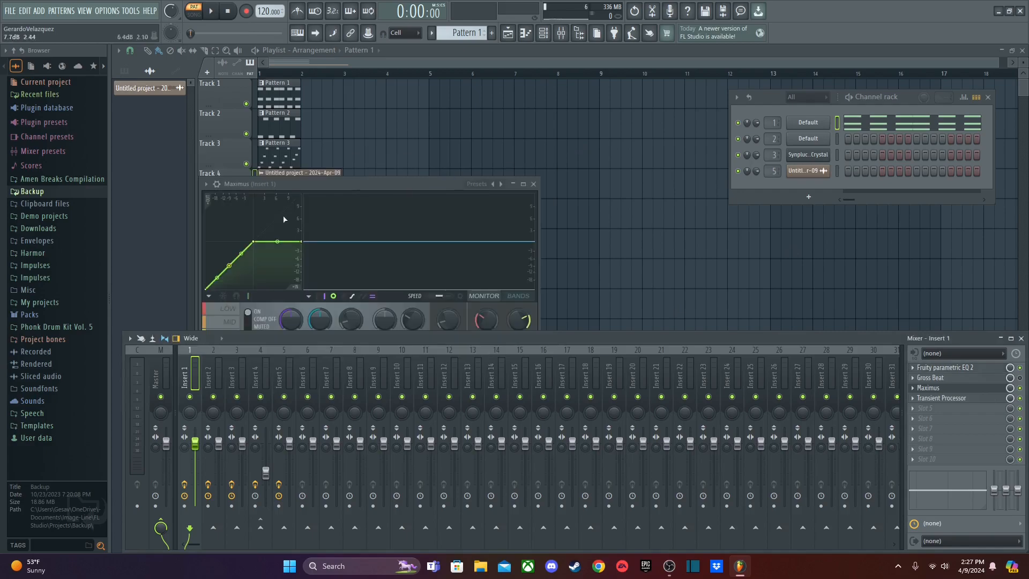
pyautogui.moveTo(353, 182); pyautogui.dragTo(457, 166)
pyautogui.moveTo(307, 164); pyautogui.dragTo(241, 129)
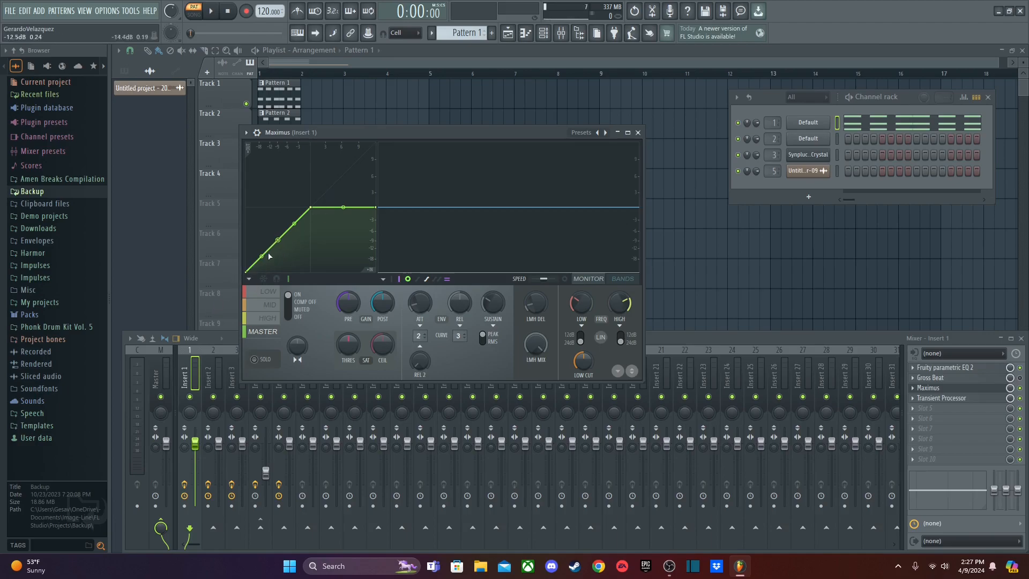
pyautogui.moveTo(262, 256); pyautogui.dragTo(262, 271)
pyautogui.rightClick(261, 271)
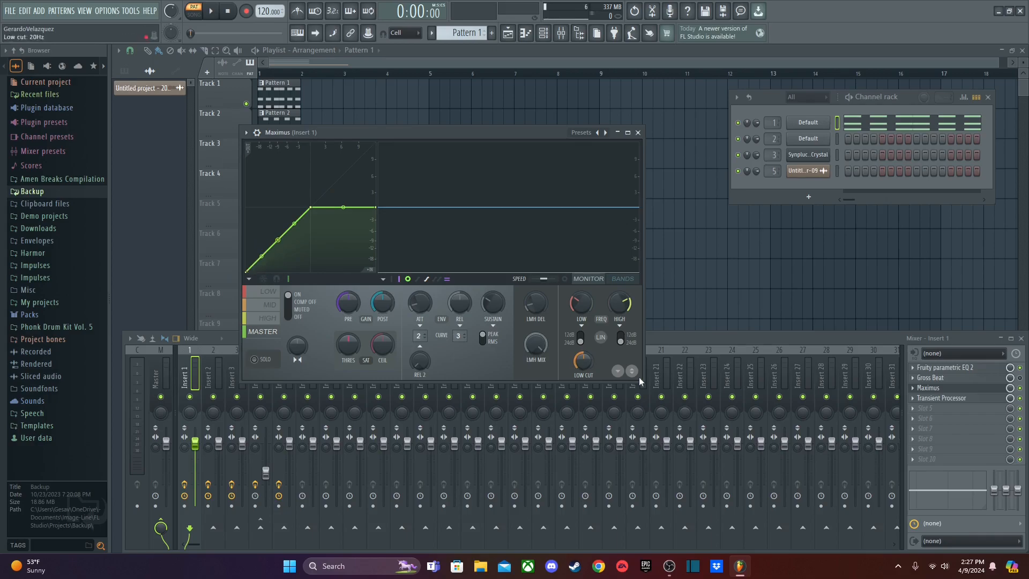
# Look through the Low, Mid and High bands in Maximus and return to the Master band
pyautogui.click(264, 303)
pyautogui.click(263, 295)
pyautogui.click(264, 307)
pyautogui.click(265, 320)
pyautogui.click(264, 304)
pyautogui.click(267, 291)
pyautogui.click(263, 332)
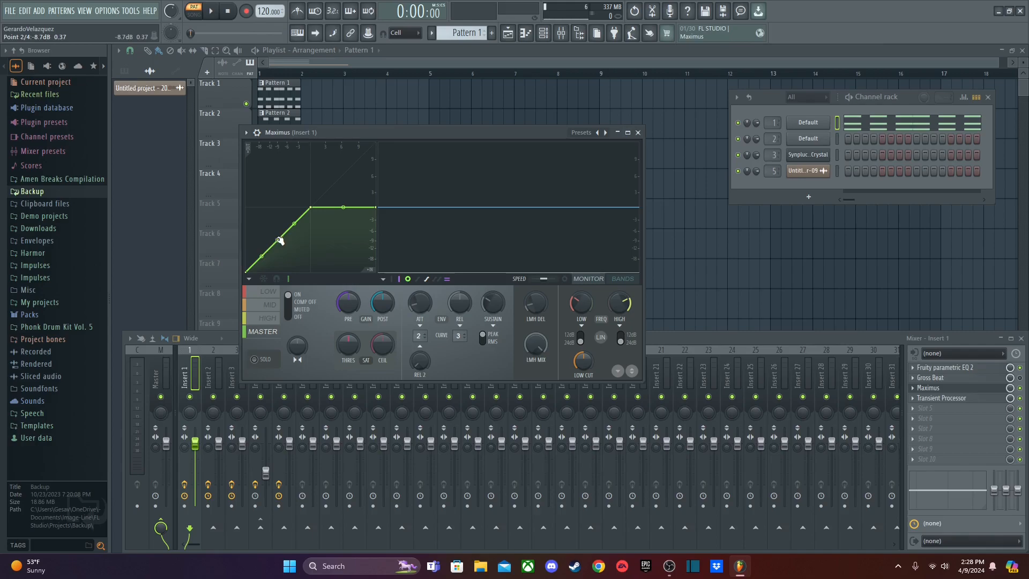
# Try a slight tension of 5.50% on the lowest segment of the Master curve
pyautogui.moveTo(279, 241)
pyautogui.mouseDown()
pyautogui.moveTo(279, 209)
pyautogui.moveTo(281, 235)
pyautogui.moveTo(278, 223)
pyautogui.moveTo(290, 226)
pyautogui.moveTo(278, 239)
pyautogui.mouseUp()
pyautogui.moveTo(279, 242); pyautogui.dragTo(279, 240)
pyautogui.moveTo(262, 256); pyautogui.dragTo(261, 259)
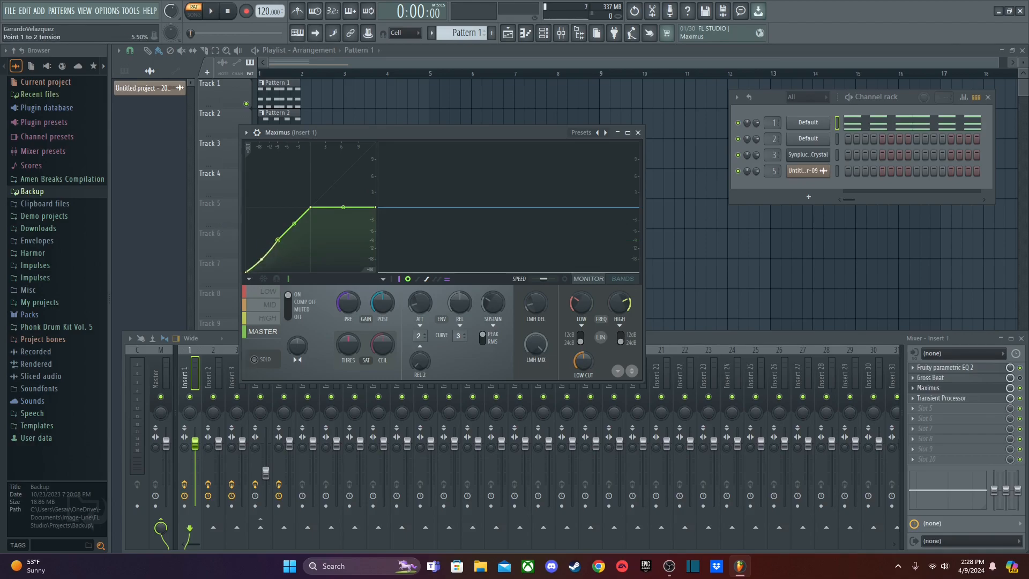
pyautogui.click(967, 392)
pyautogui.click(967, 393)
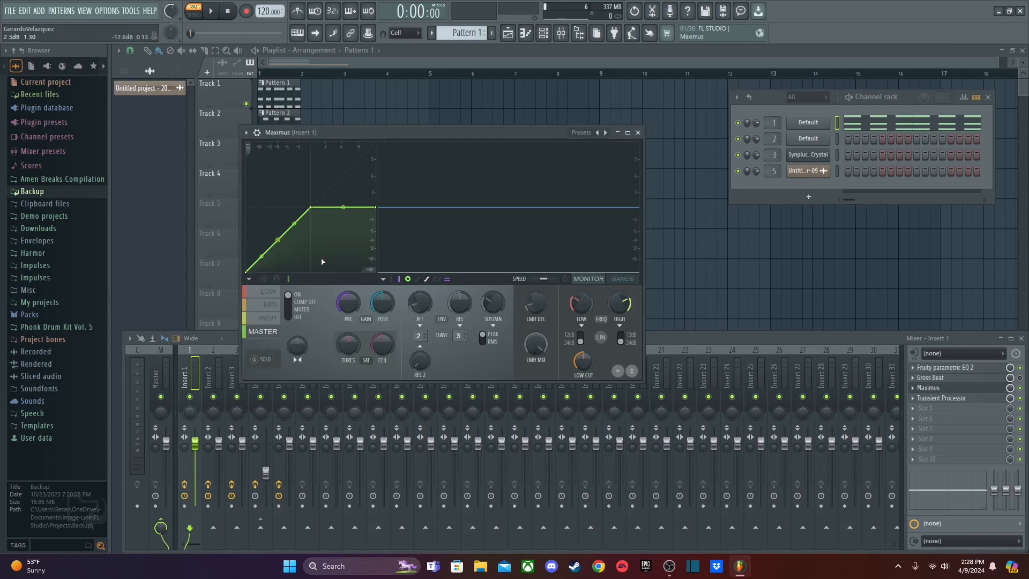
# Bend the lowest segment of Maximus's Master curve fully down while the pattern plays, and stop playback
pyautogui.press('space')
pyautogui.moveTo(261, 256)
pyautogui.mouseDown()
pyautogui.moveTo(261, 272)
pyautogui.moveTo(261, 238)
pyautogui.moveTo(262, 276)
pyautogui.mouseUp()
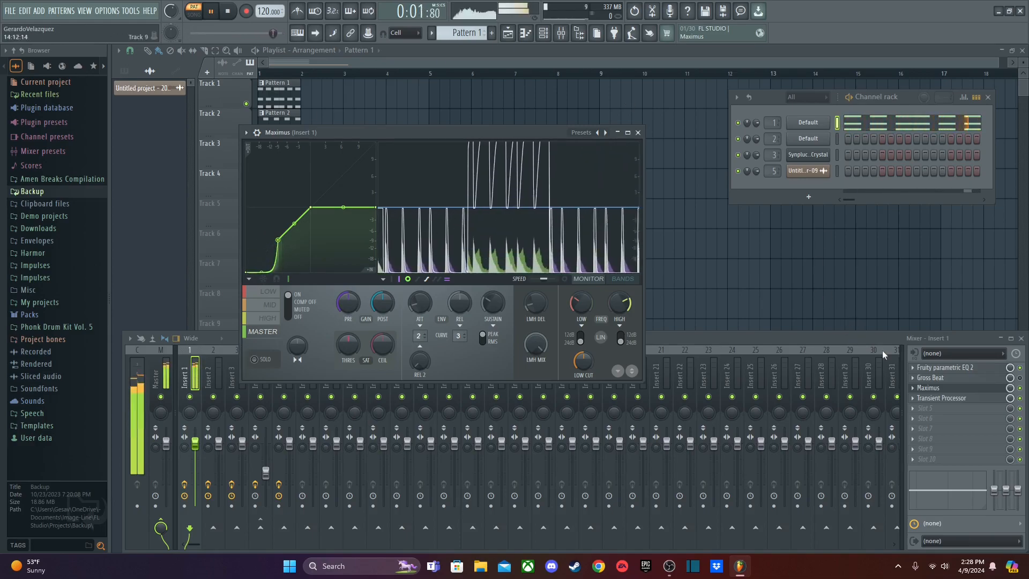
pyautogui.click(211, 11)
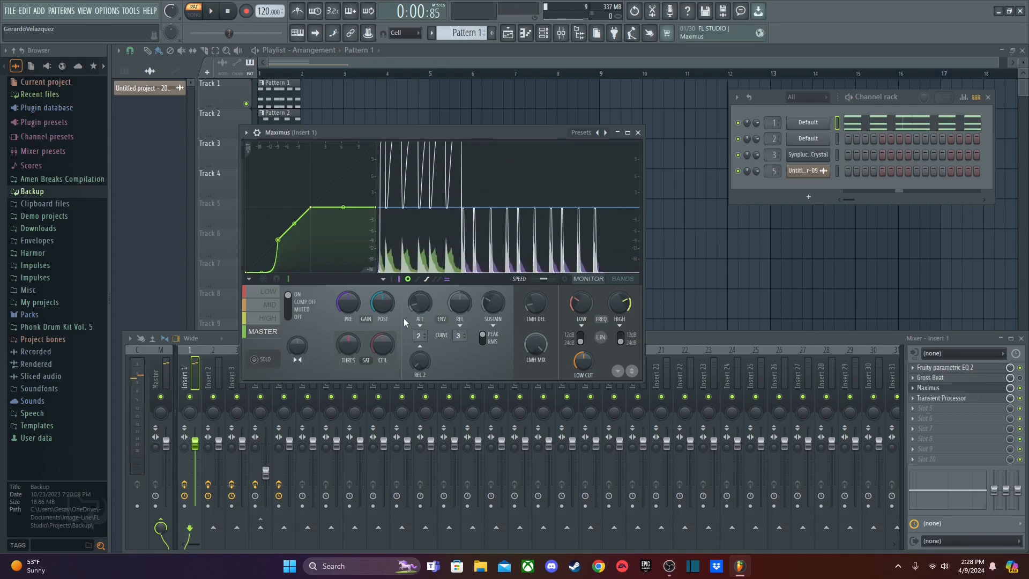
pyautogui.moveTo(262, 272)
pyautogui.mouseDown()
pyautogui.moveTo(263, 238)
pyautogui.moveTo(260, 267)
pyautogui.mouseUp()
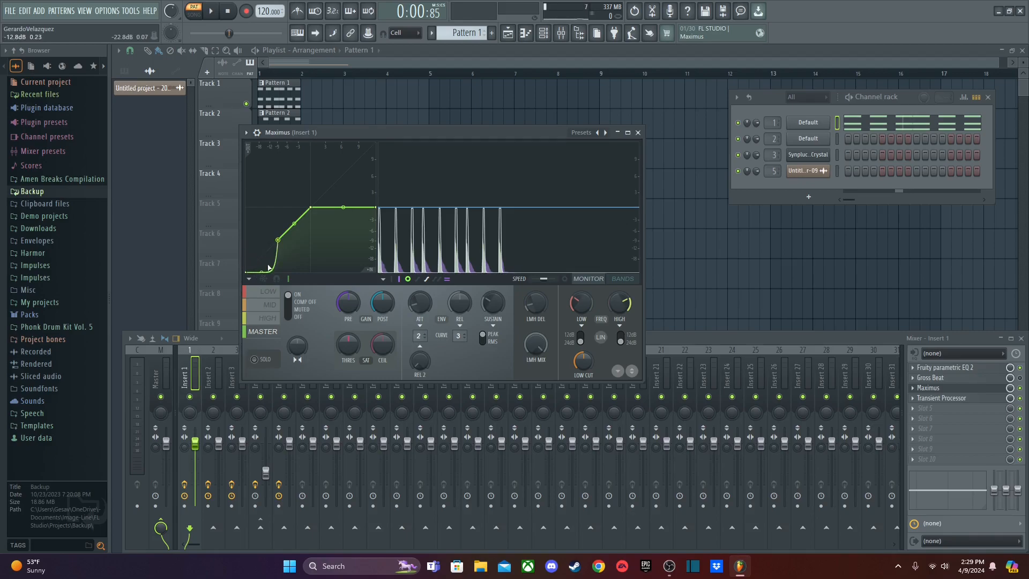
# Open the Transient Processor, try a different Release amount, reset it, and close the effect
pyautogui.click(958, 400)
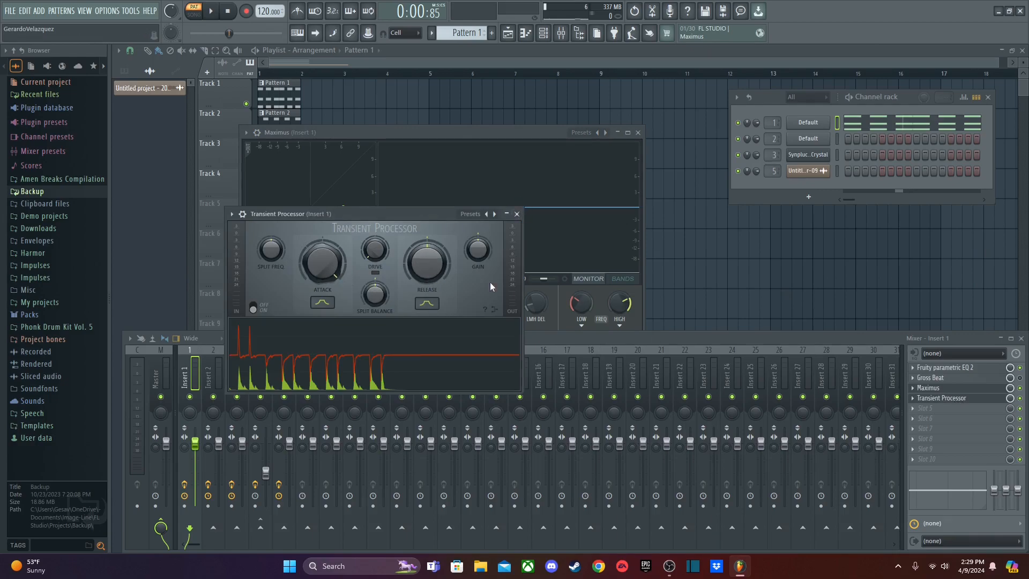
pyautogui.moveTo(428, 260); pyautogui.dragTo(428, 295)
pyautogui.rightClick(429, 260)
pyautogui.click(437, 266)
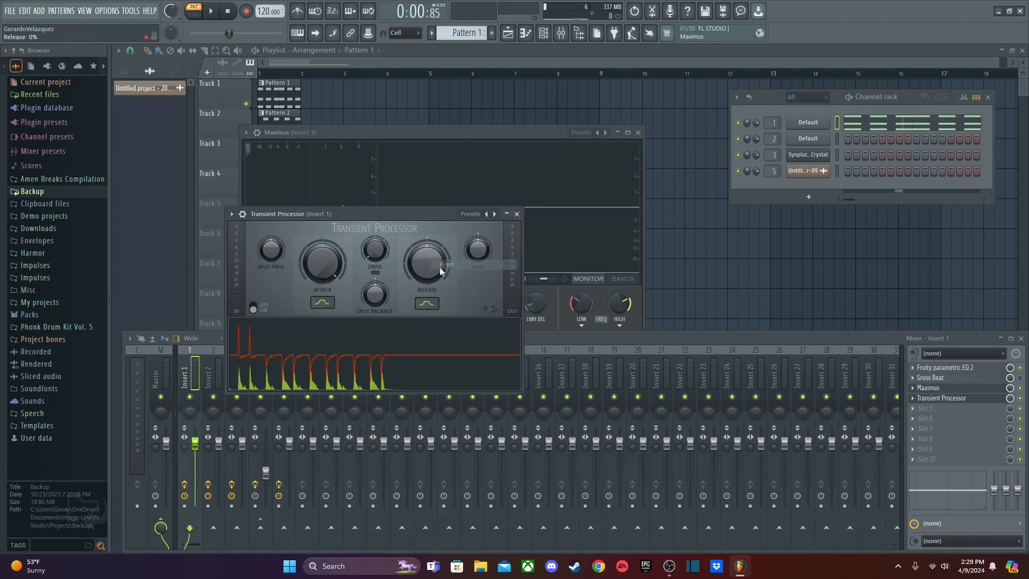
pyautogui.click(517, 213)
# Hold the tension of the Master curve's lowest segment at 100% and play the pattern to check the sound
pyautogui.moveTo(261, 271)
pyautogui.mouseDown()
pyautogui.moveTo(261, 239)
pyautogui.moveTo(261, 271)
pyautogui.mouseUp()
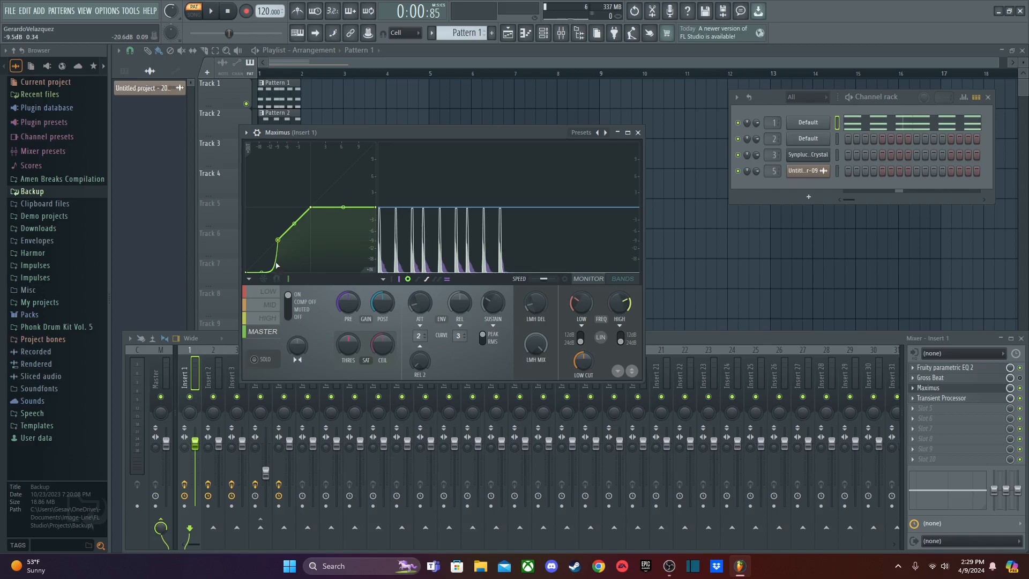
pyautogui.click(215, 12)
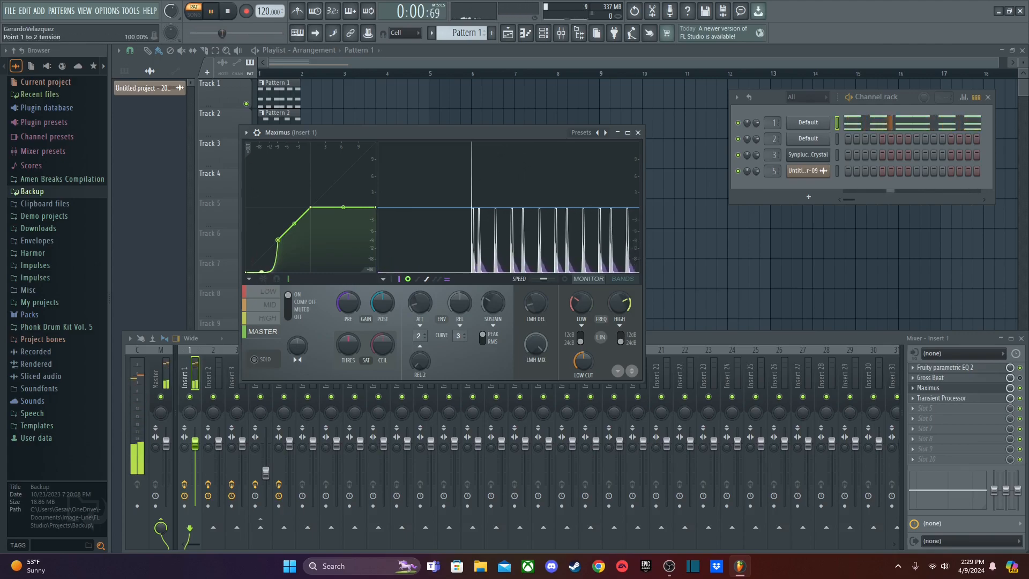
pyautogui.press('space')
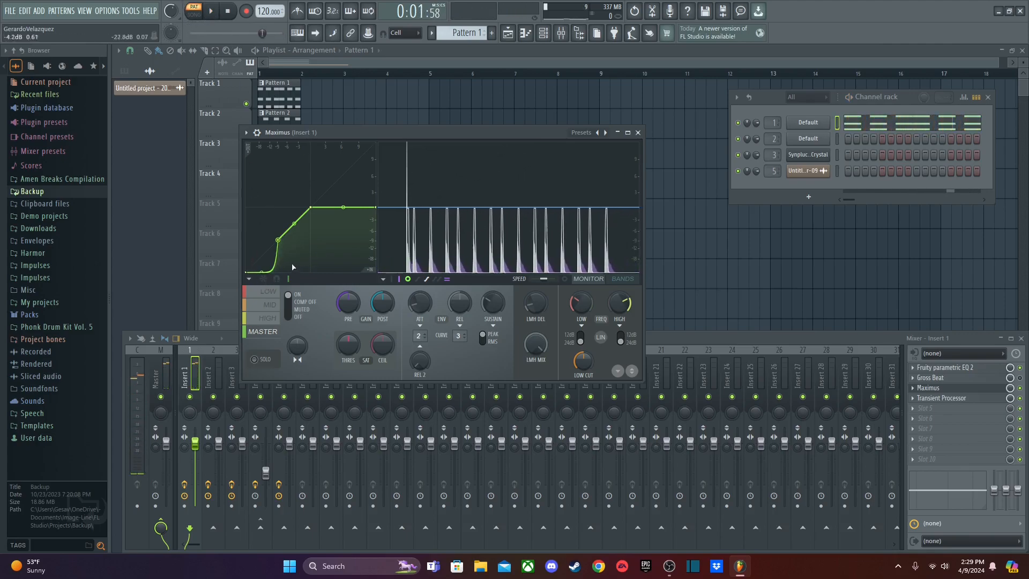
# Try the Stairs mode on the lowest segment of Maximus's Master curve, varying its tension while the pattern plays
pyautogui.rightClick(263, 271)
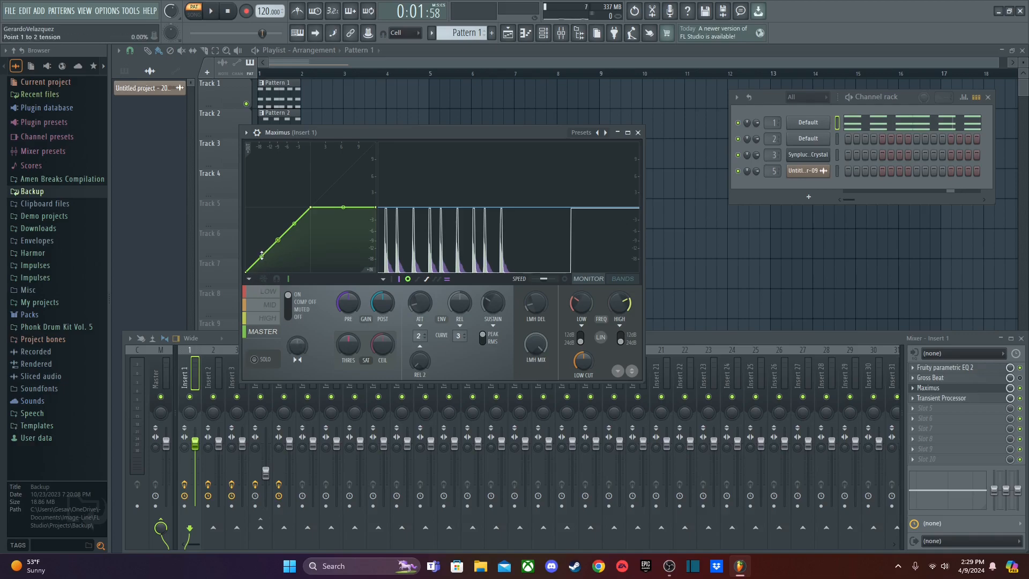
pyautogui.rightClick(278, 239)
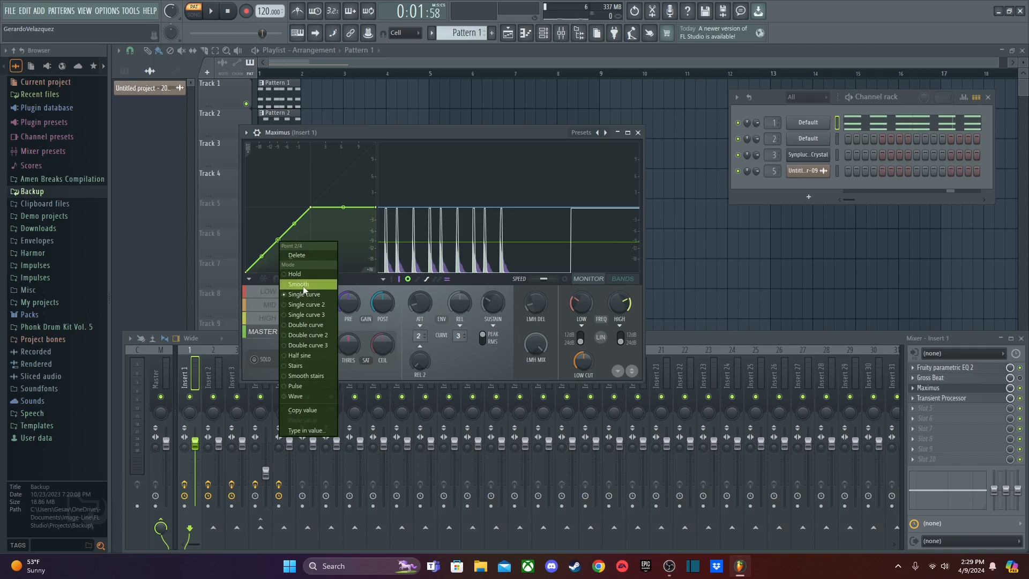
pyautogui.click(309, 367)
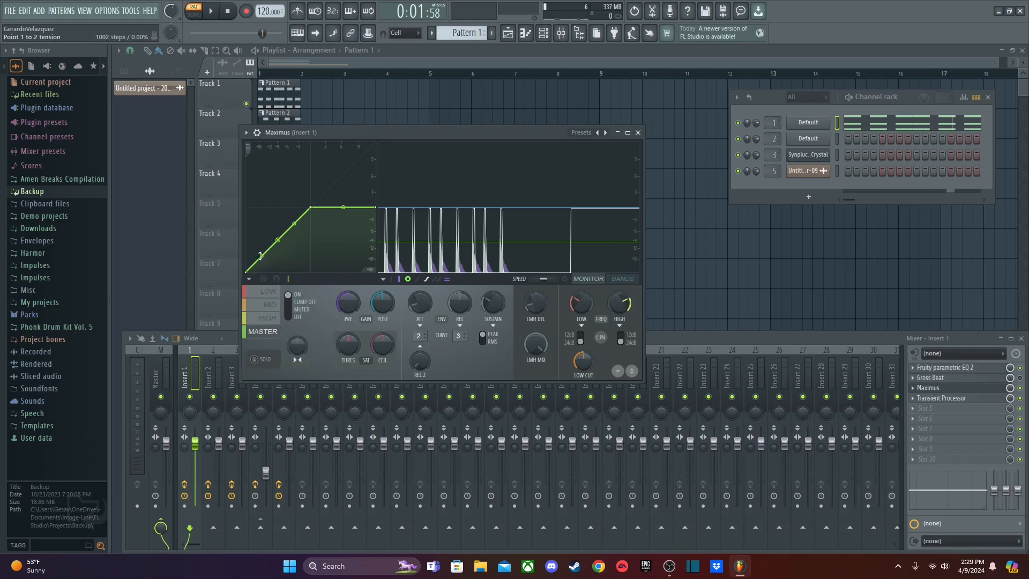
pyautogui.moveTo(262, 256); pyautogui.dragTo(261, 242)
pyautogui.click(211, 12)
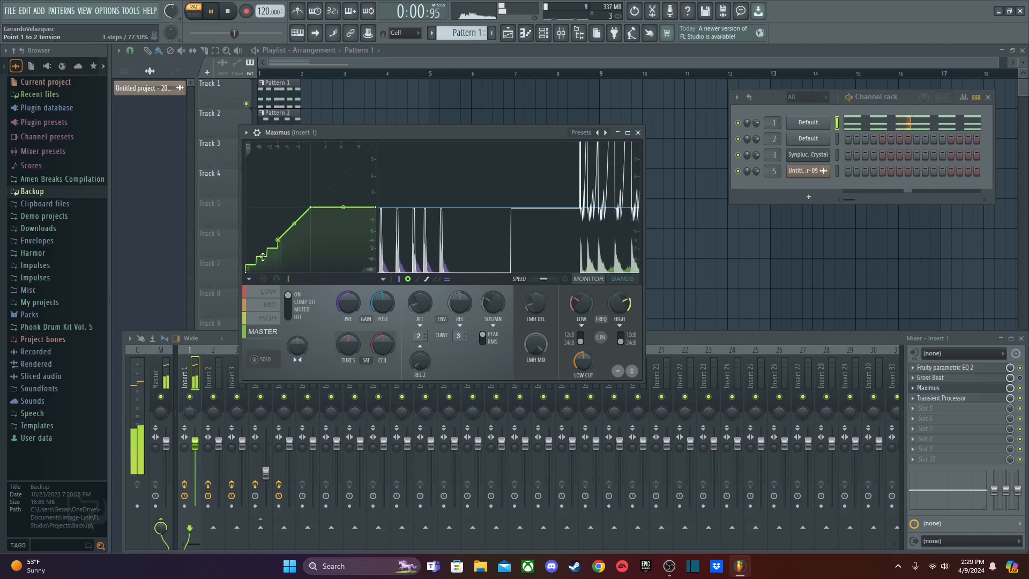
pyautogui.moveTo(262, 259); pyautogui.dragTo(262, 279)
# Try the Smooth stairs mode on the Master curve's lowest segment and adjust its tension during playback
pyautogui.rightClick(278, 240)
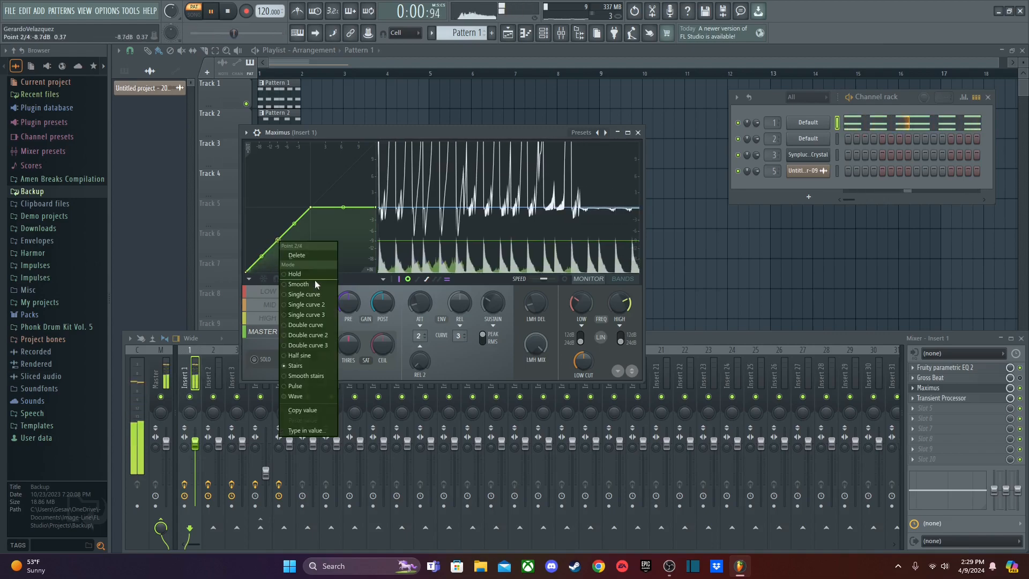
pyautogui.click(319, 372)
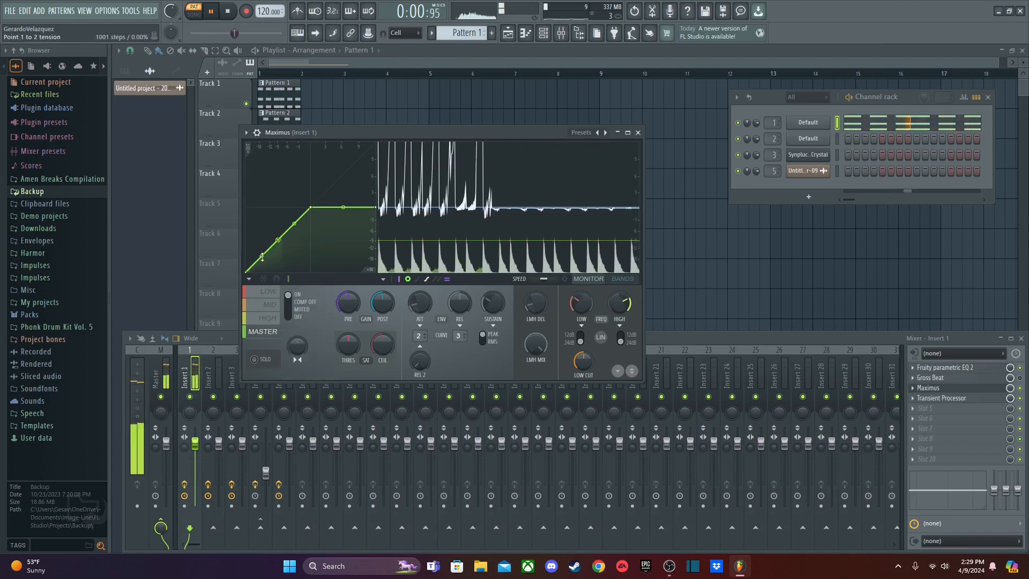
pyautogui.moveTo(261, 256); pyautogui.dragTo(262, 234)
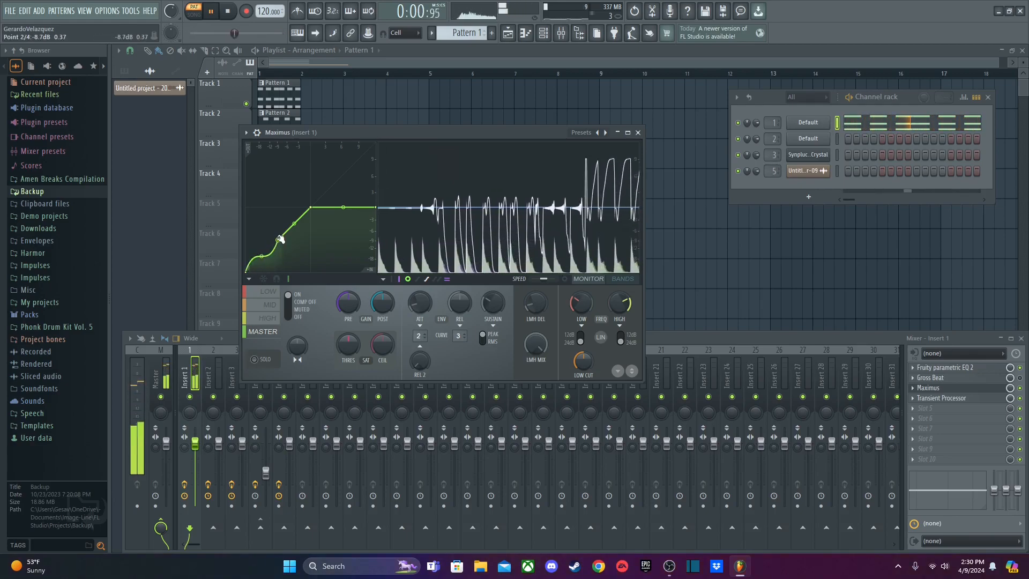
# Try the Pulse mode on the Master curve's lowest segment, and pause playback
pyautogui.rightClick(279, 240)
pyautogui.click(306, 386)
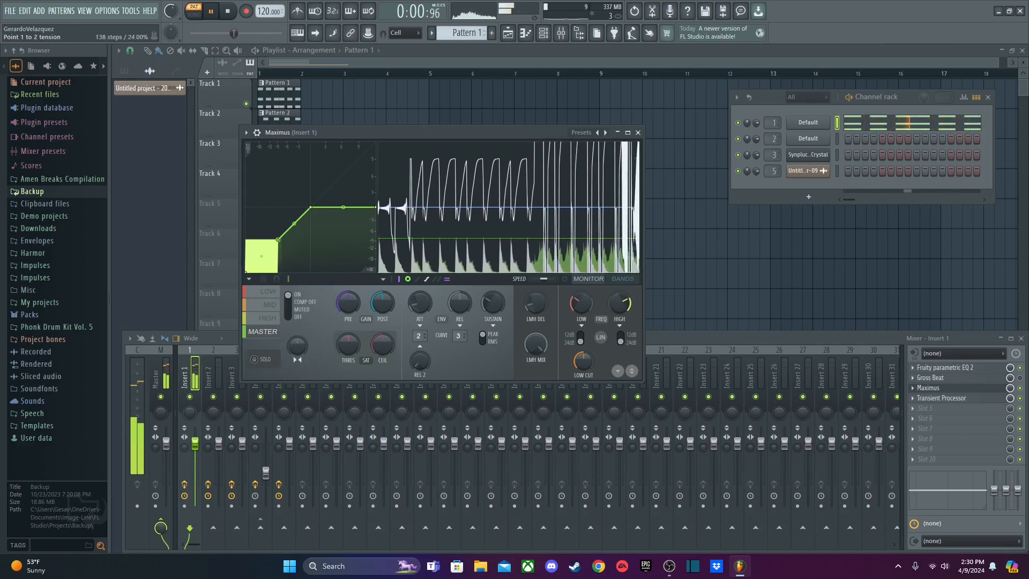
pyautogui.click(212, 12)
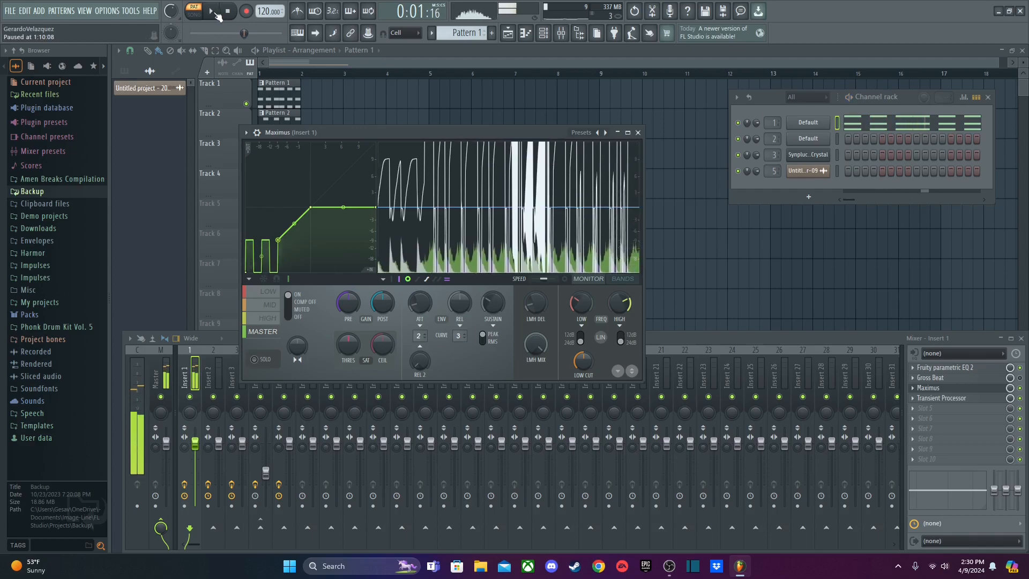
# Return the Master curve's lowest segment to Single curve mode and reset its tension
pyautogui.rightClick(278, 244)
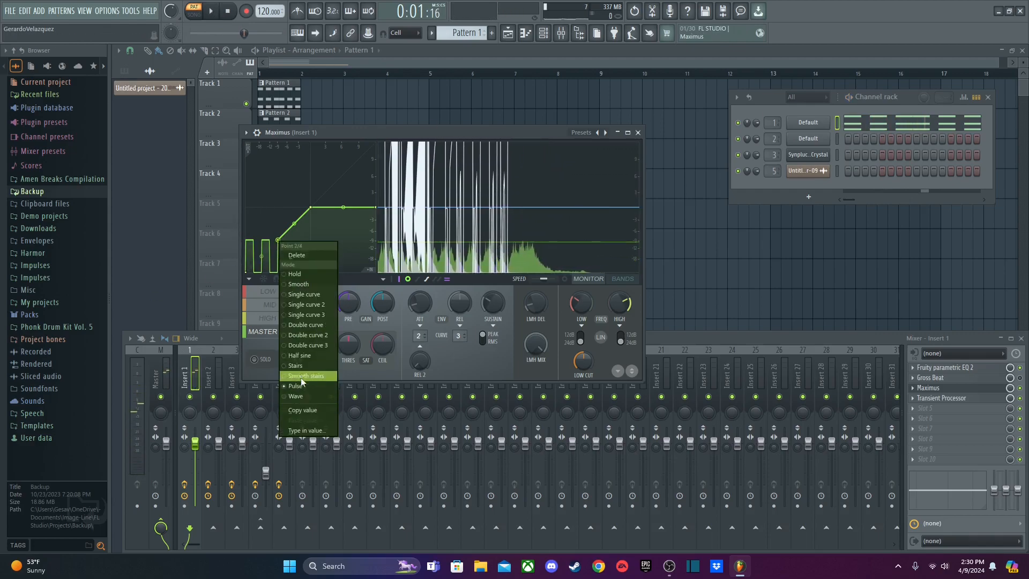
pyautogui.click(305, 293)
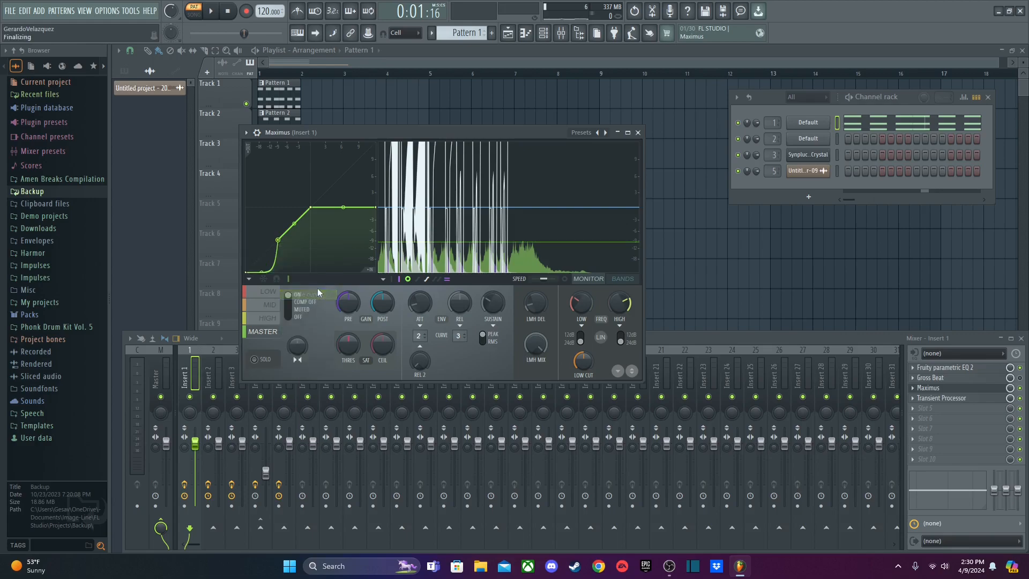
pyautogui.moveTo(261, 271)
pyautogui.mouseDown()
pyautogui.moveTo(261, 244)
pyautogui.moveTo(262, 269)
pyautogui.mouseUp()
pyautogui.rightClick(262, 270)
# Set the Master curve's lowest segment to Wave mode and vary its tension, playing the pattern to hear the effect
pyautogui.rightClick(278, 239)
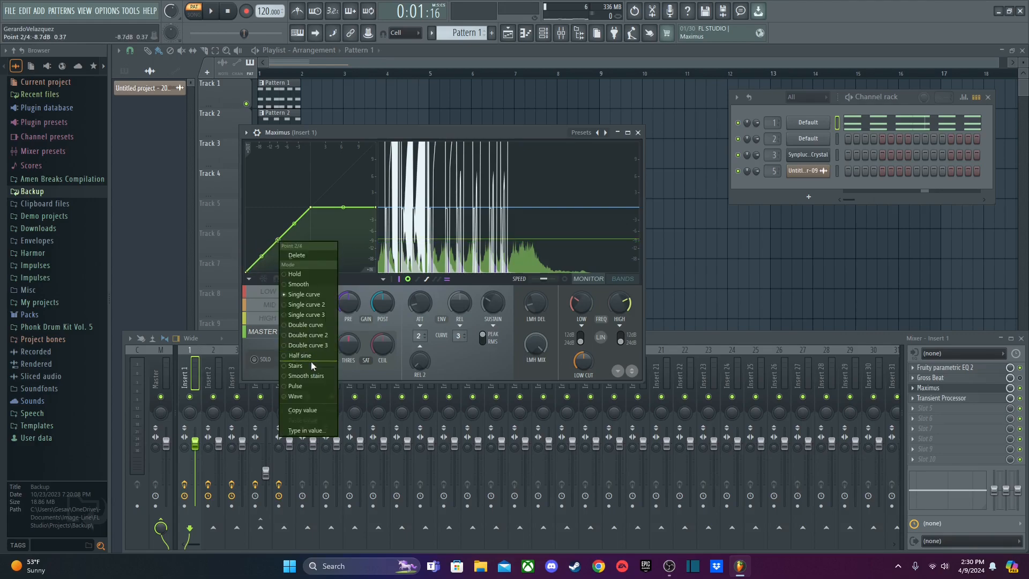
pyautogui.click(307, 401)
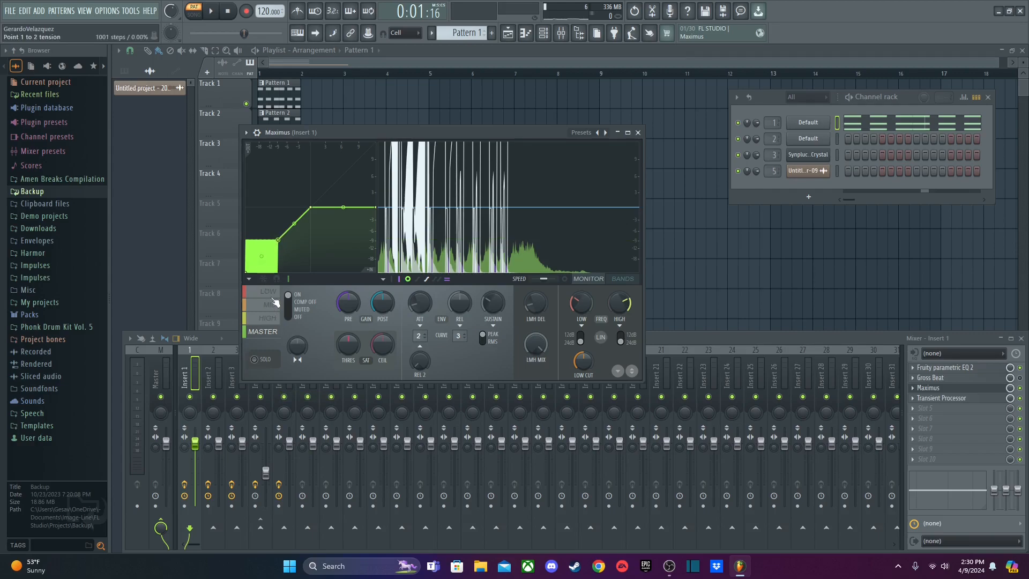
pyautogui.moveTo(260, 255); pyautogui.dragTo(259, 229)
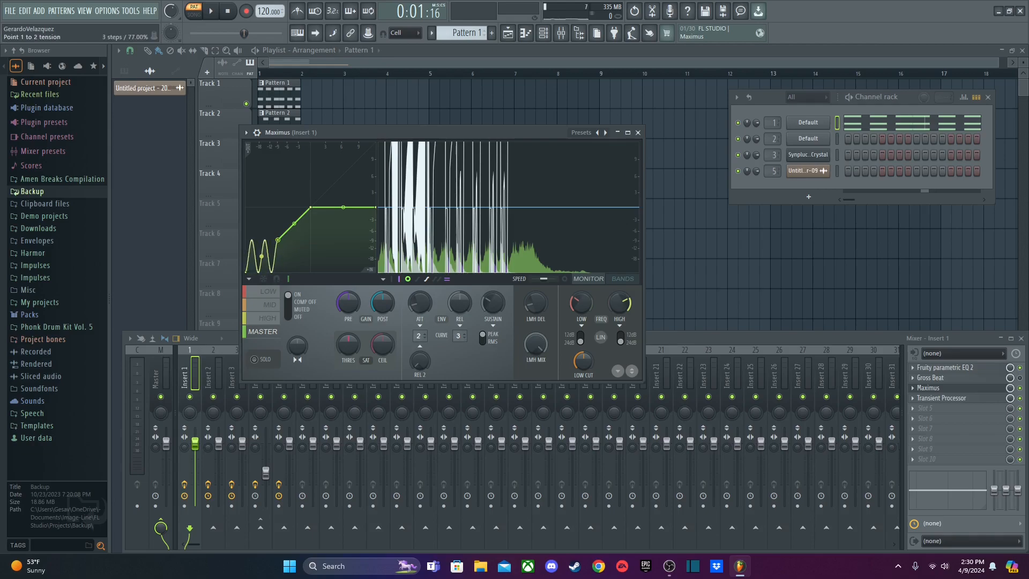
pyautogui.click(212, 13)
pyautogui.moveTo(261, 256)
pyautogui.mouseDown()
pyautogui.moveTo(261, 236)
pyautogui.moveTo(260, 272)
pyautogui.moveTo(261, 241)
pyautogui.mouseUp()
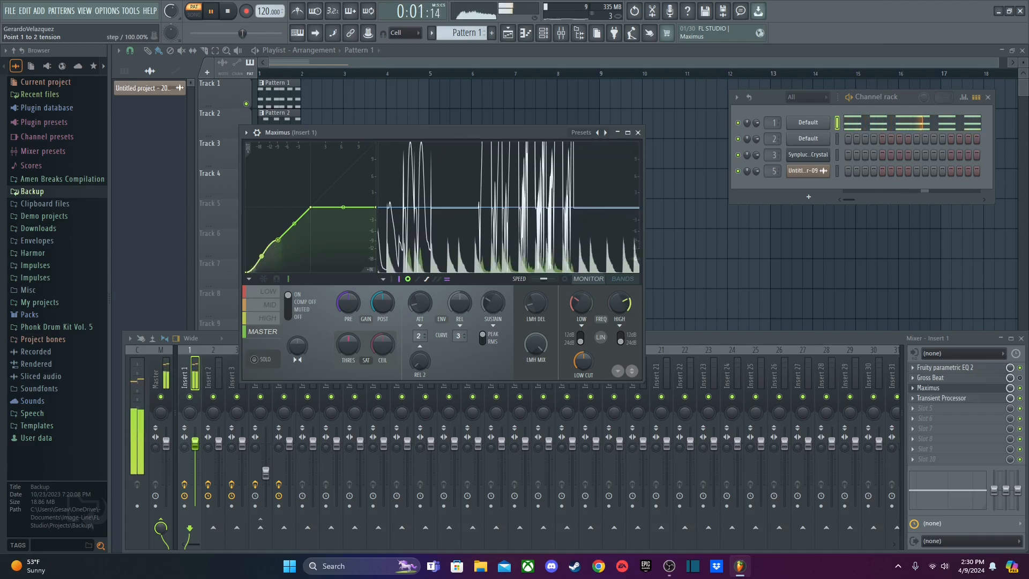
pyautogui.click(212, 11)
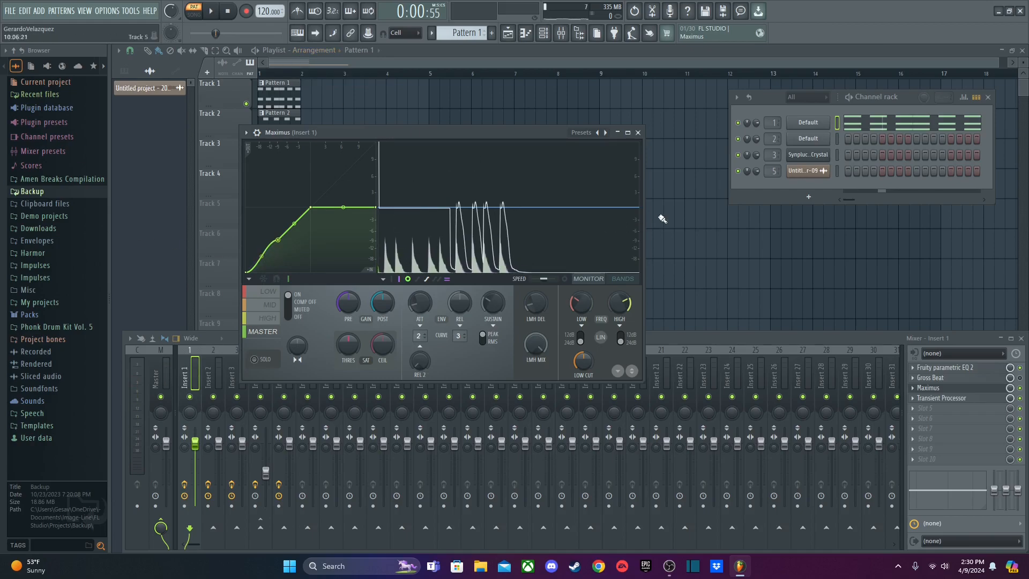
pyautogui.moveTo(261, 256); pyautogui.dragTo(261, 263)
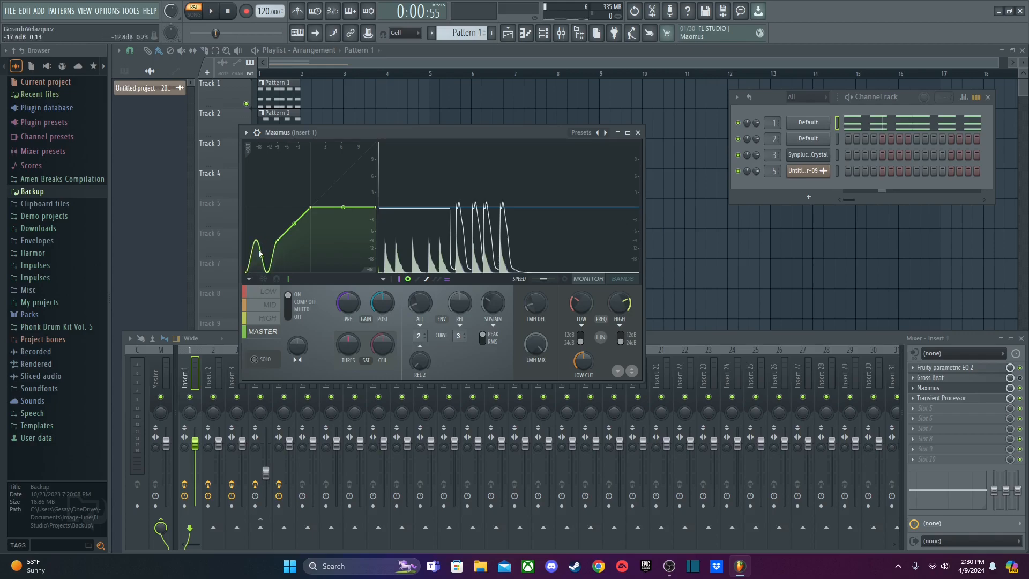
# Close Maximus and look over the other Insert 1 effects, ending with the Transient Processor, and close them
pyautogui.click(973, 381)
pyautogui.click(972, 381)
pyautogui.click(971, 388)
pyautogui.click(967, 401)
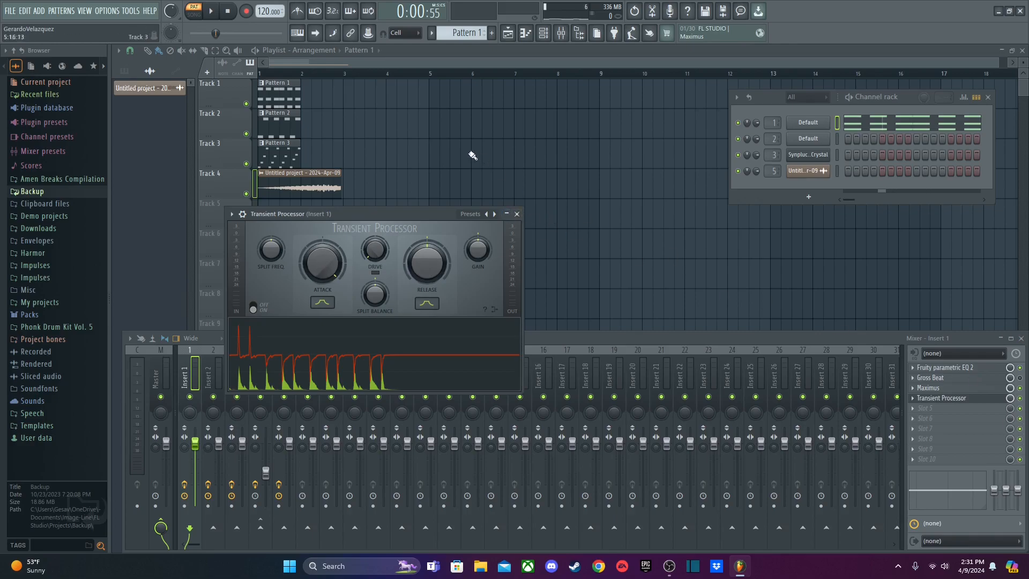
pyautogui.click(517, 214)
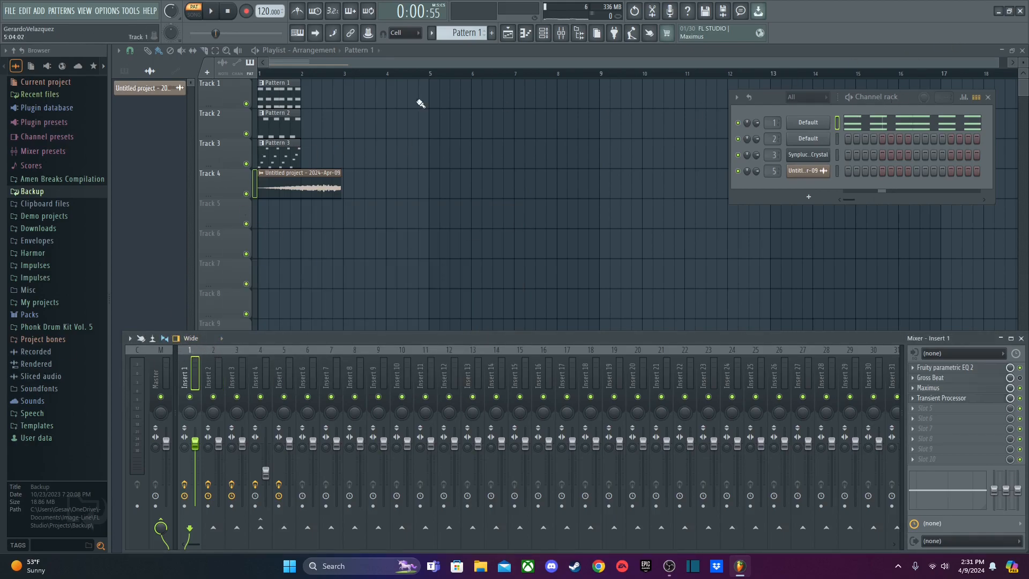
# Select Pattern 2 from its playlist clip and play it to hear its sound
pyautogui.click(282, 127)
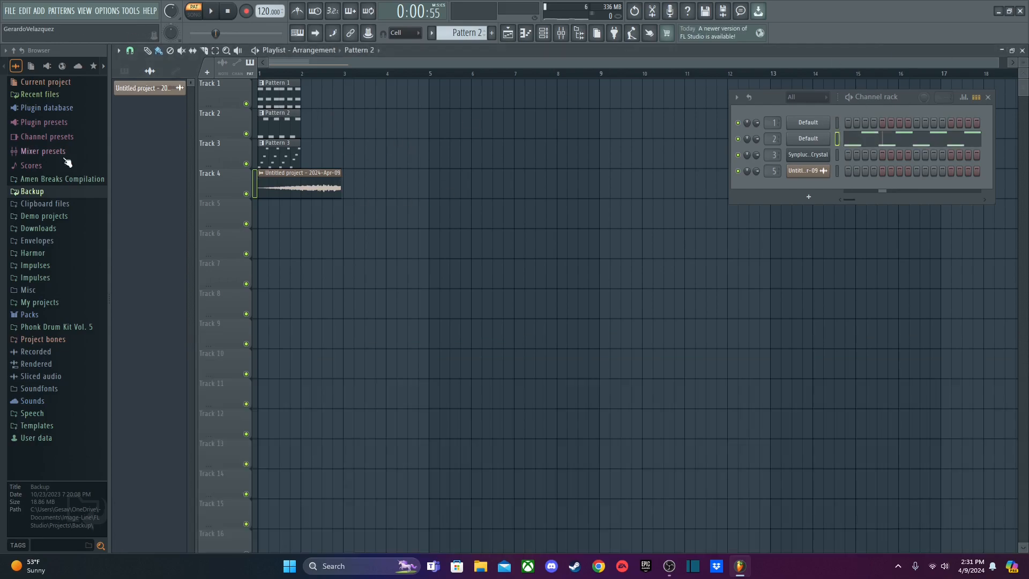
pyautogui.press('space')
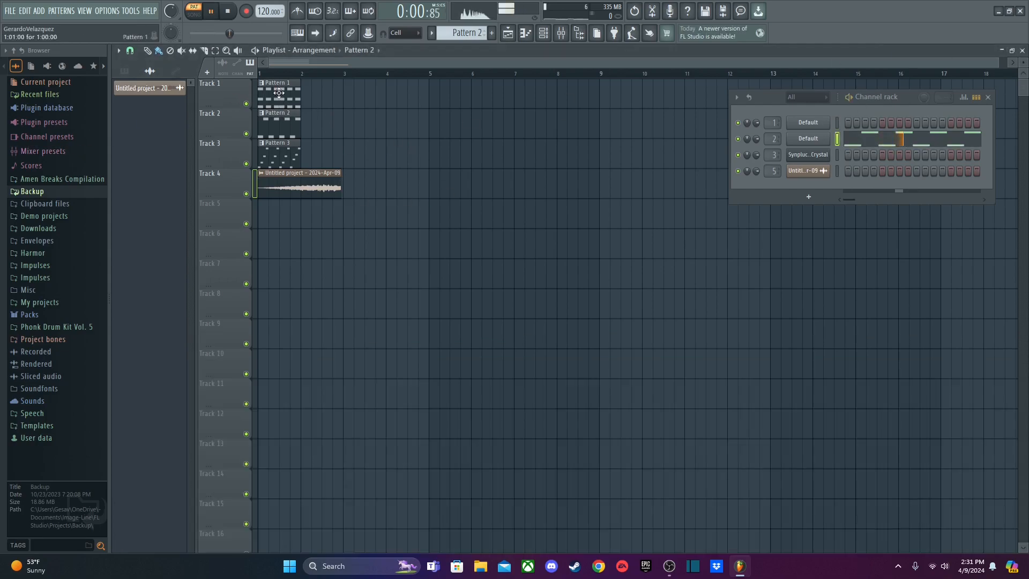
pyautogui.press('space')
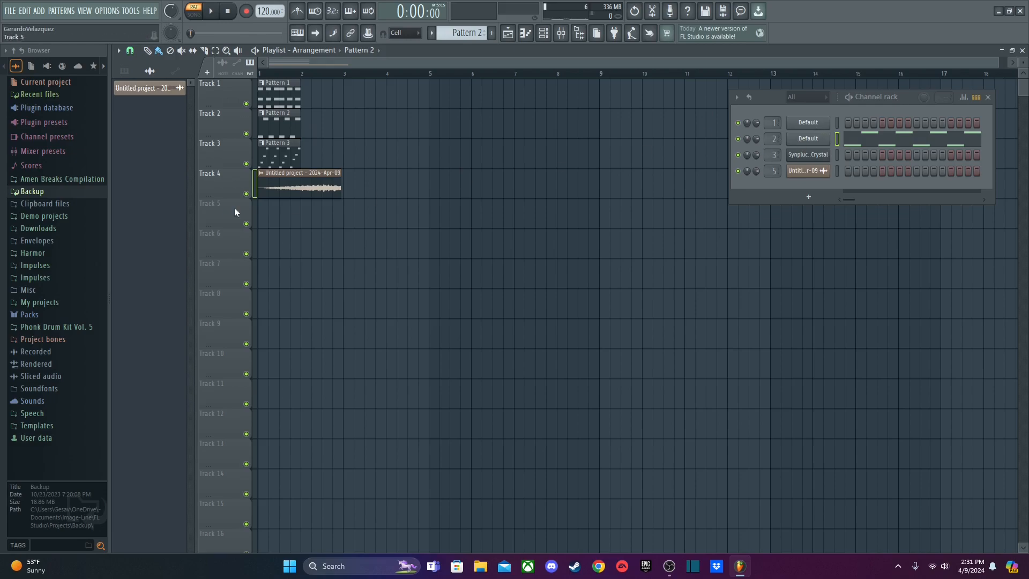
# Show the mixer and review Insert 2's effects, closing Fruity parametric EQ 2 and leaving Edison open, moved aside
pyautogui.click(561, 33)
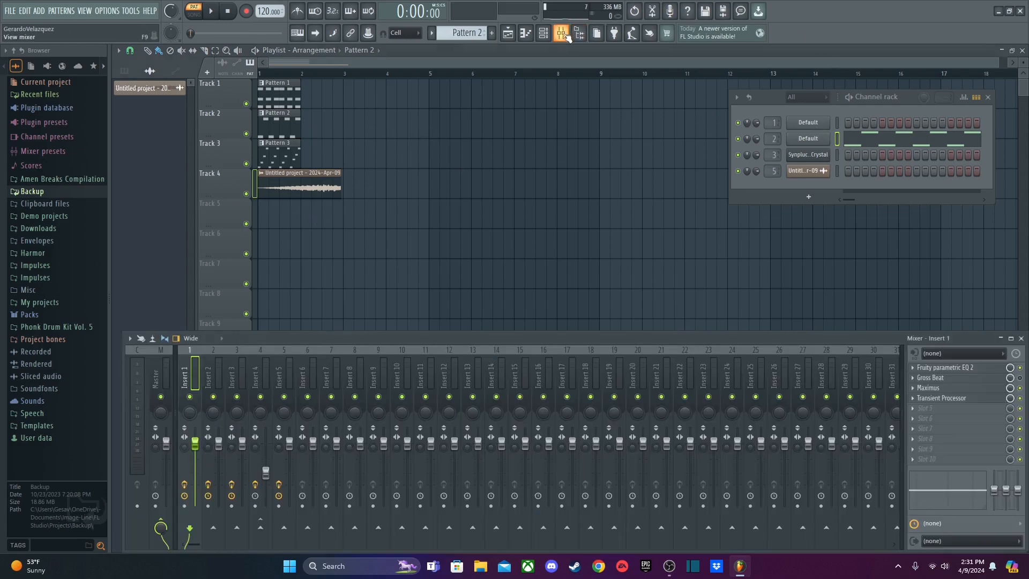
pyautogui.click(222, 363)
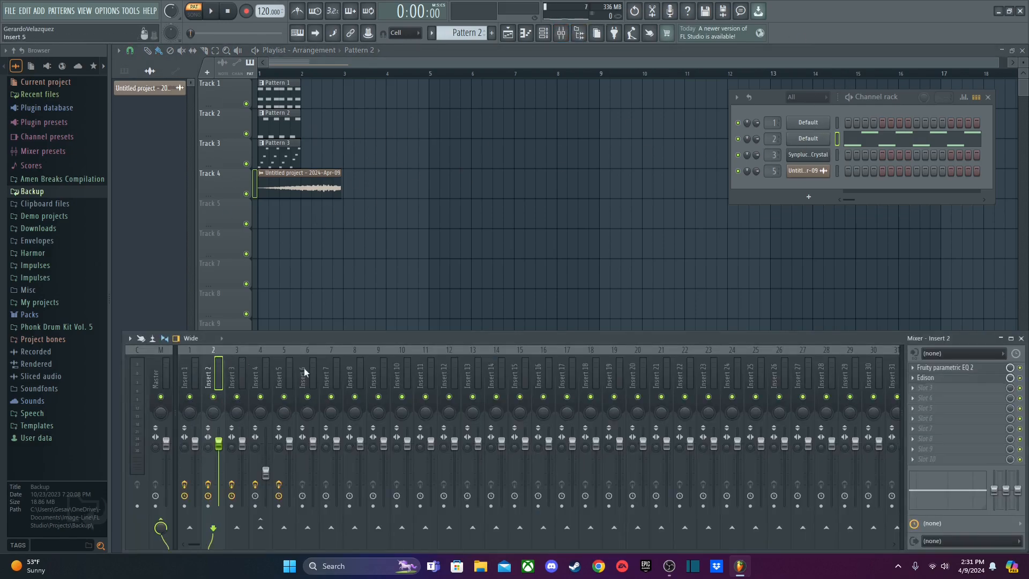
pyautogui.click(955, 378)
pyautogui.click(954, 378)
pyautogui.click(951, 368)
pyautogui.click(951, 369)
pyautogui.click(951, 369)
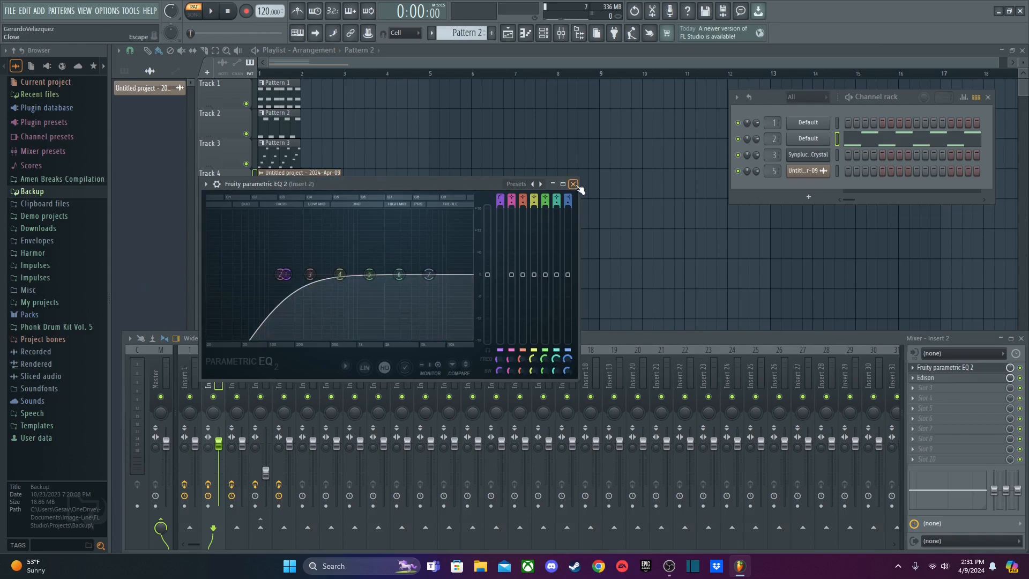
pyautogui.click(574, 185)
pyautogui.click(929, 378)
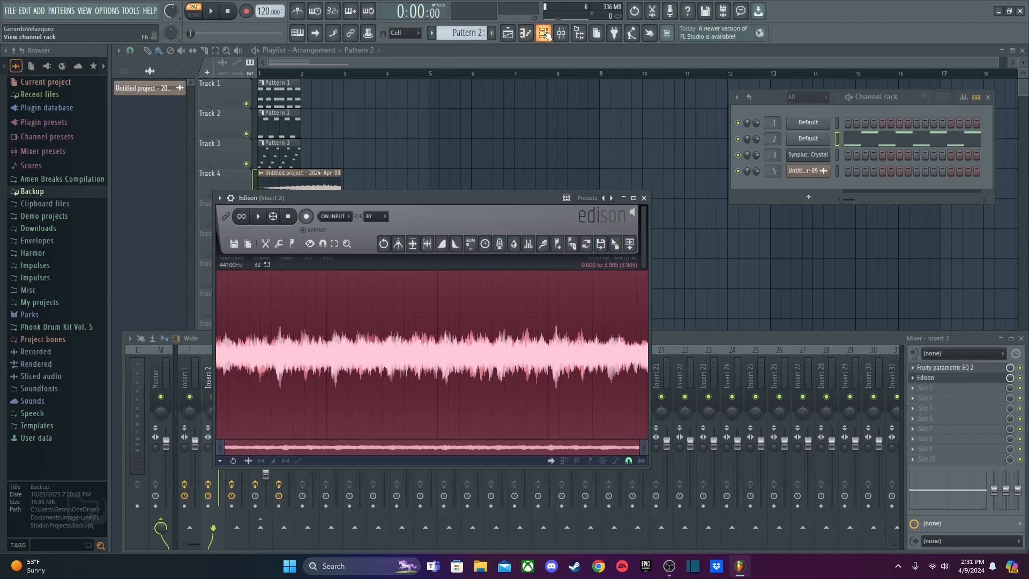
pyautogui.moveTo(468, 201); pyautogui.dragTo(569, 187)
# Select Insert 1 and briefly inspect its Maximus, Gross Beat and Transient Processor effects
pyautogui.click(188, 350)
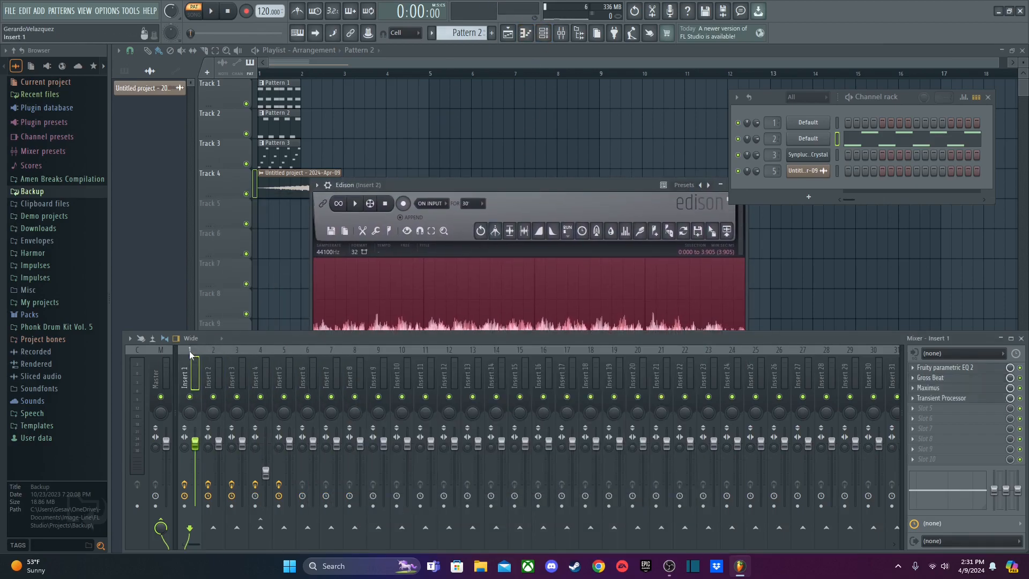
pyautogui.click(946, 388)
pyautogui.click(945, 388)
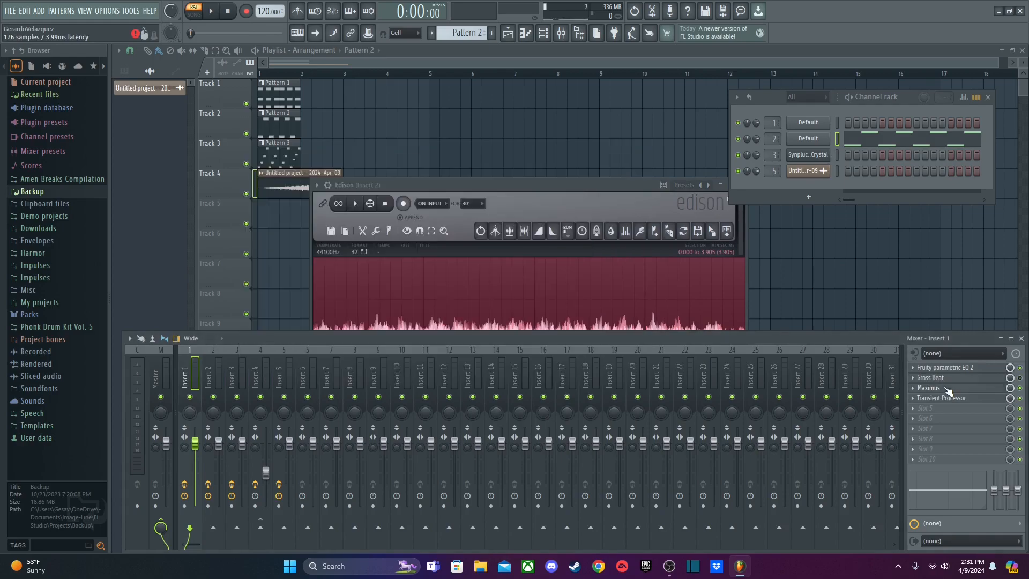
pyautogui.click(945, 378)
pyautogui.click(945, 378)
pyautogui.click(949, 399)
pyautogui.click(951, 402)
# Close and reopen Edison on Insert 2, reposition its window over the playlist, and enlarge it slightly
pyautogui.moveTo(678, 186); pyautogui.dragTo(550, 193)
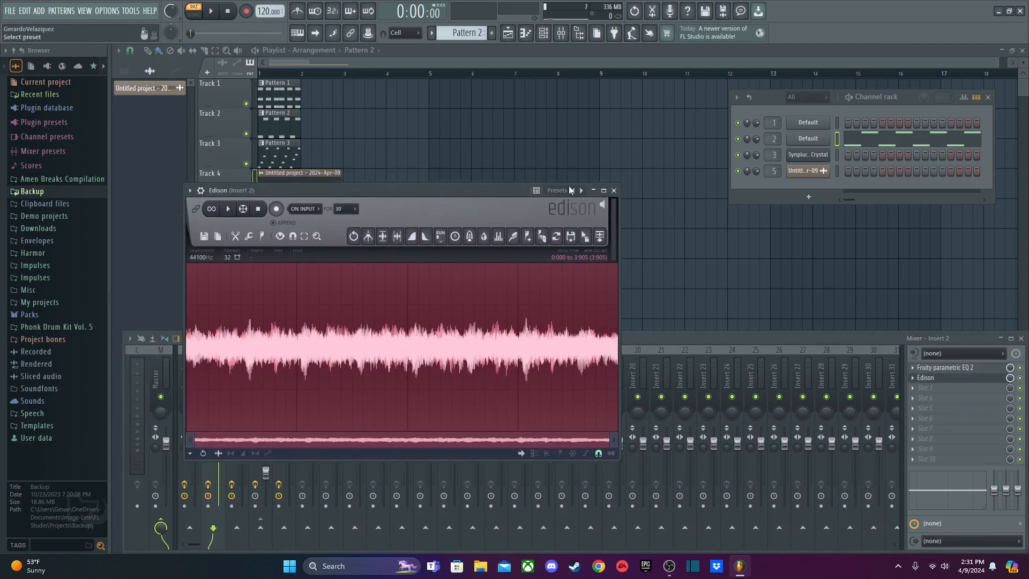
pyautogui.click(613, 190)
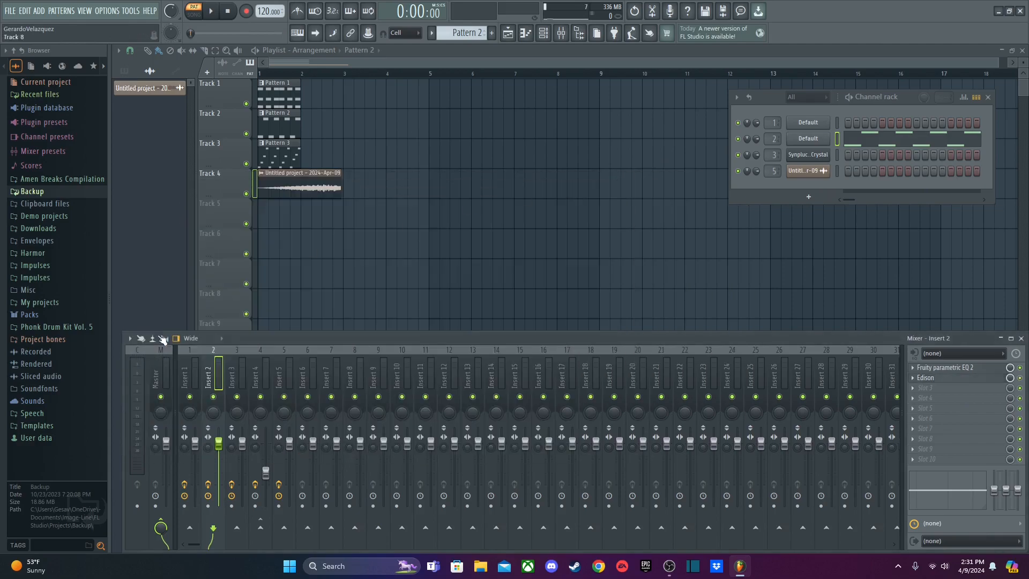
pyautogui.click(952, 379)
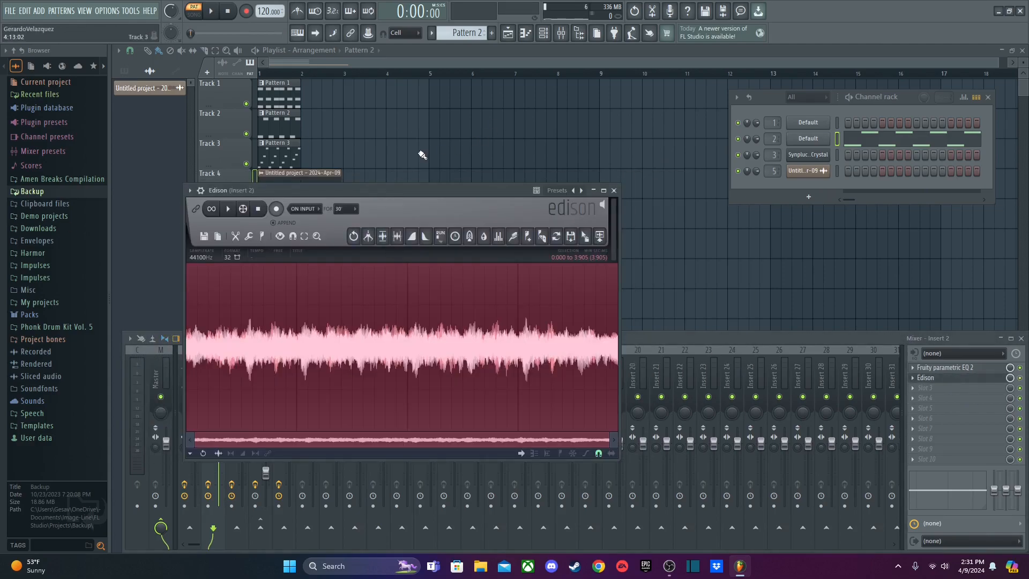
pyautogui.moveTo(426, 192); pyautogui.dragTo(469, 159)
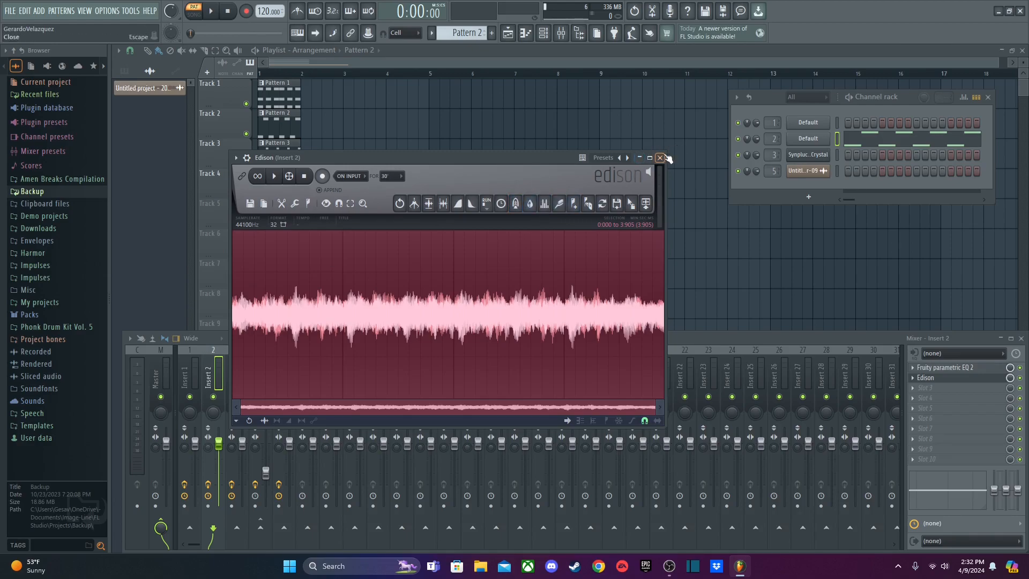
pyautogui.moveTo(667, 424)
pyautogui.mouseDown()
pyautogui.moveTo(663, 490)
pyautogui.moveTo(477, 281)
pyautogui.moveTo(529, 360)
pyautogui.moveTo(515, 351)
pyautogui.moveTo(616, 353)
pyautogui.moveTo(742, 512)
pyautogui.moveTo(660, 448)
pyautogui.moveTo(674, 431)
pyautogui.mouseUp()
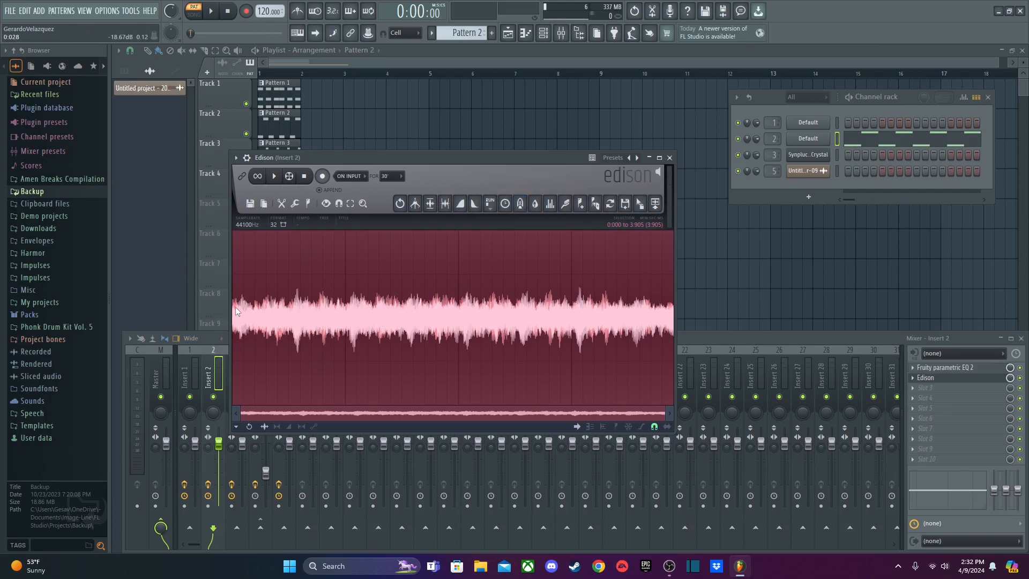
# Open Edison's Blur tool to view its settings, and close it without applying
pyautogui.click(535, 204)
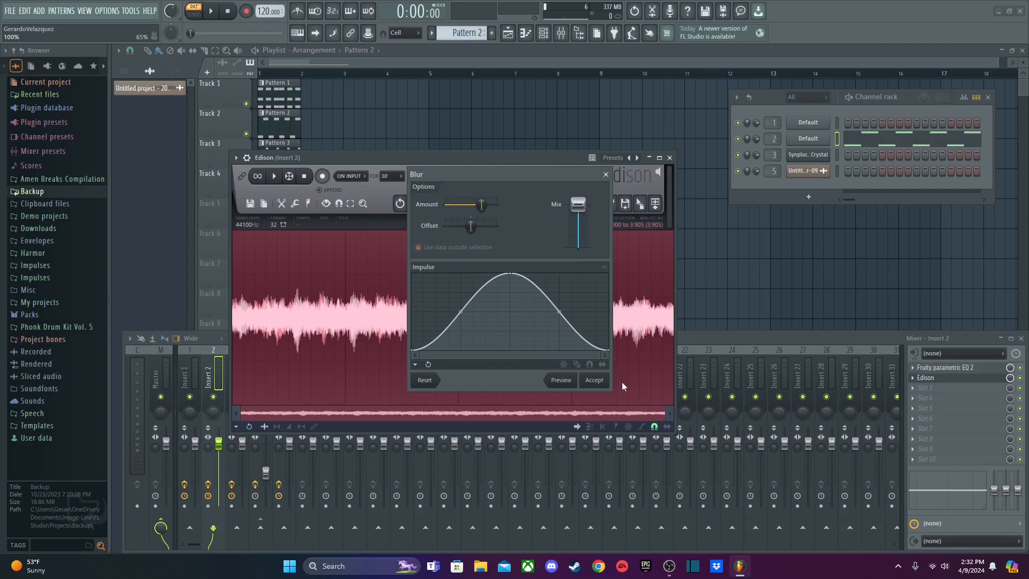
pyautogui.click(606, 175)
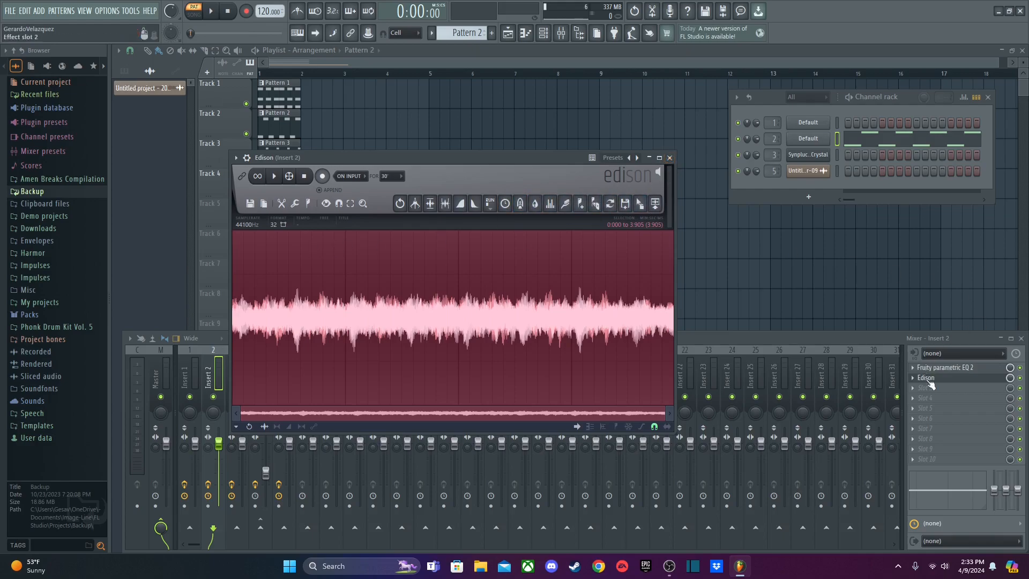
# Close Edison and select Insert 5 in the mixer
pyautogui.click(669, 158)
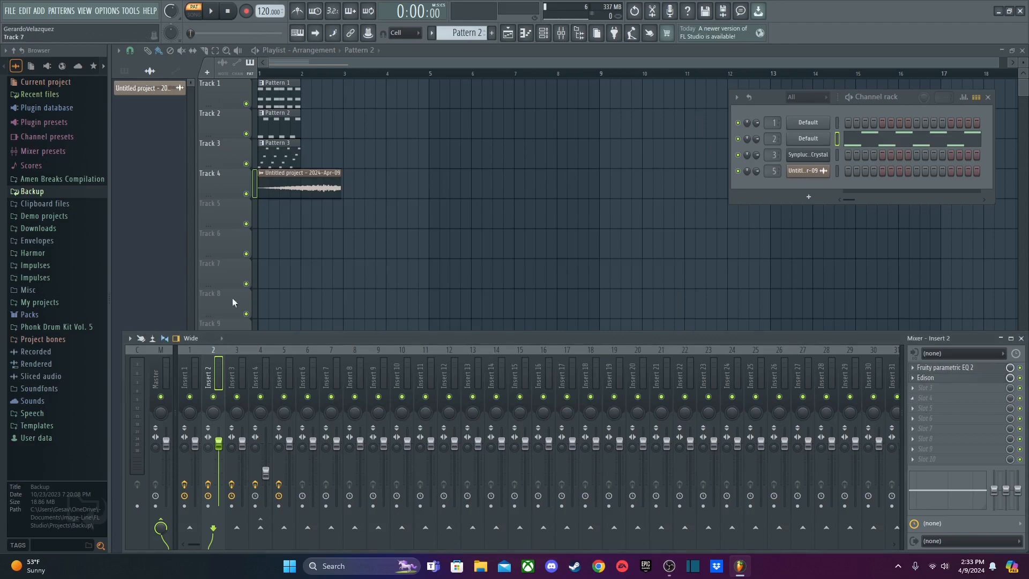
pyautogui.click(237, 347)
pyautogui.click(310, 352)
pyautogui.click(282, 350)
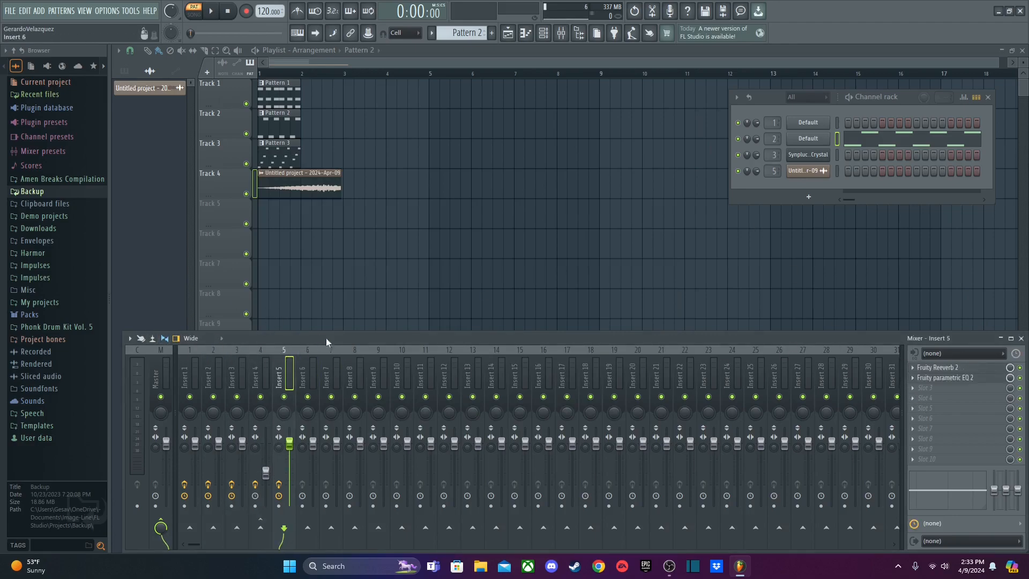
# Solo playlist Track 4 and play its recorded audio in song mode with the mixer shown
pyautogui.rightClick(246, 193)
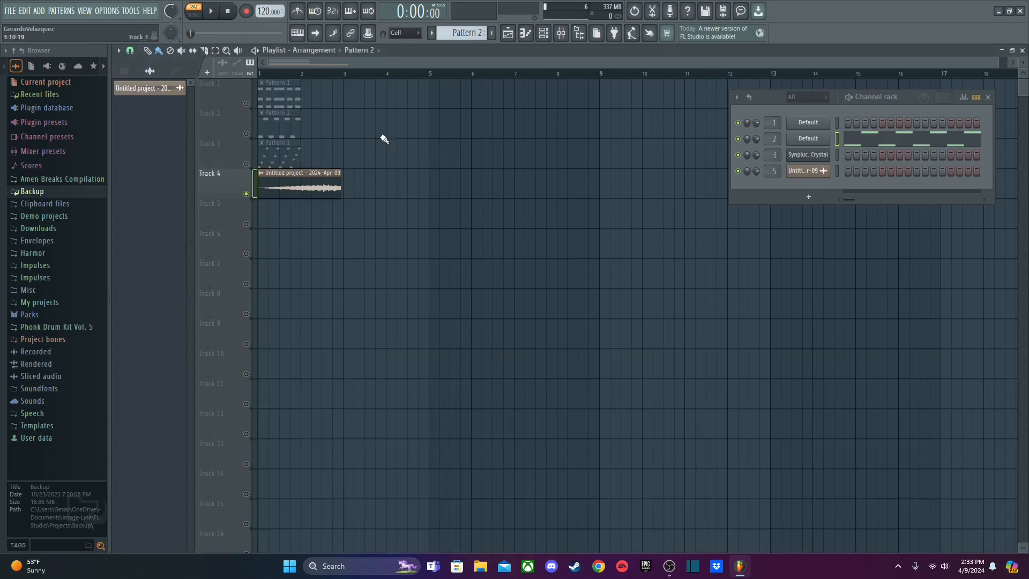
pyautogui.click(196, 16)
pyautogui.click(561, 33)
pyautogui.press('space')
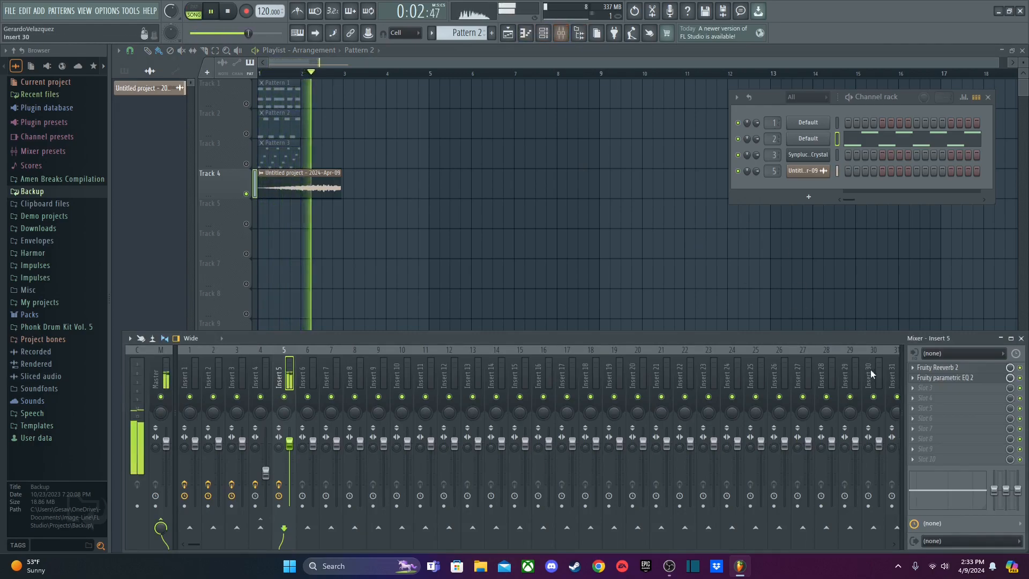
pyautogui.press('space')
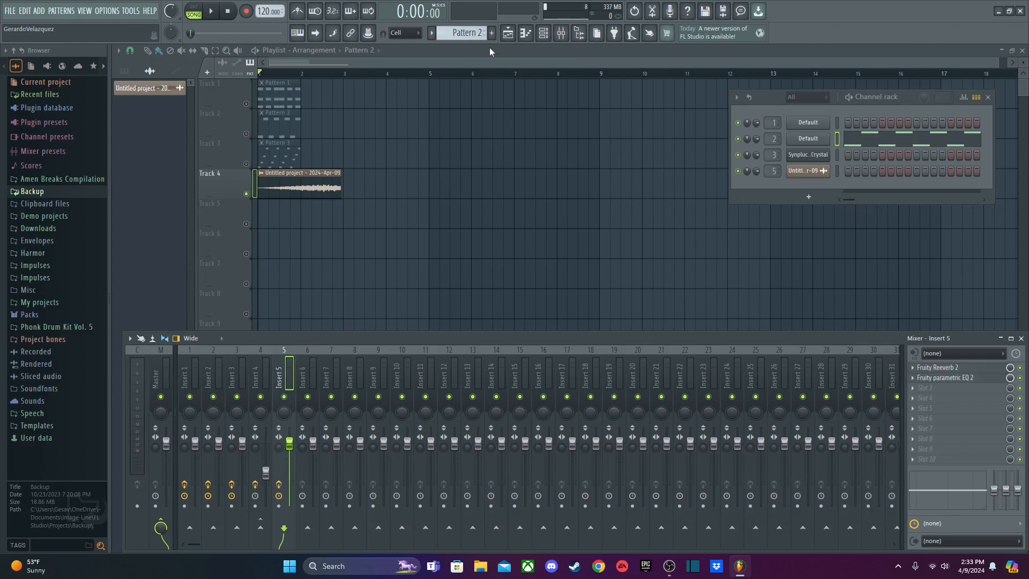
# Open channel 2's synth, play Track 4's recorded audio for comparison, and close the synth window
pyautogui.click(820, 139)
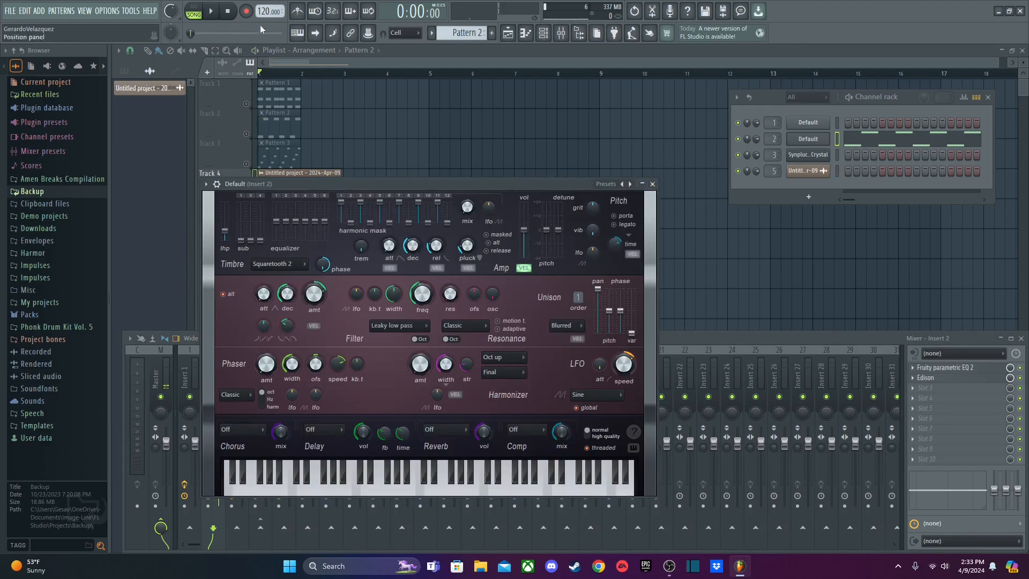
pyautogui.press('space')
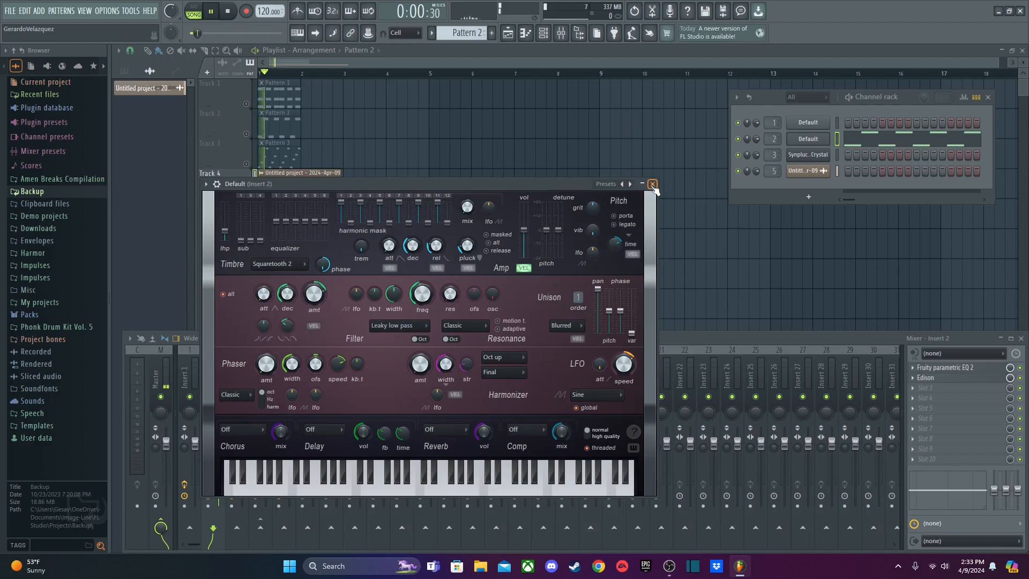
pyautogui.click(651, 184)
pyautogui.press('space')
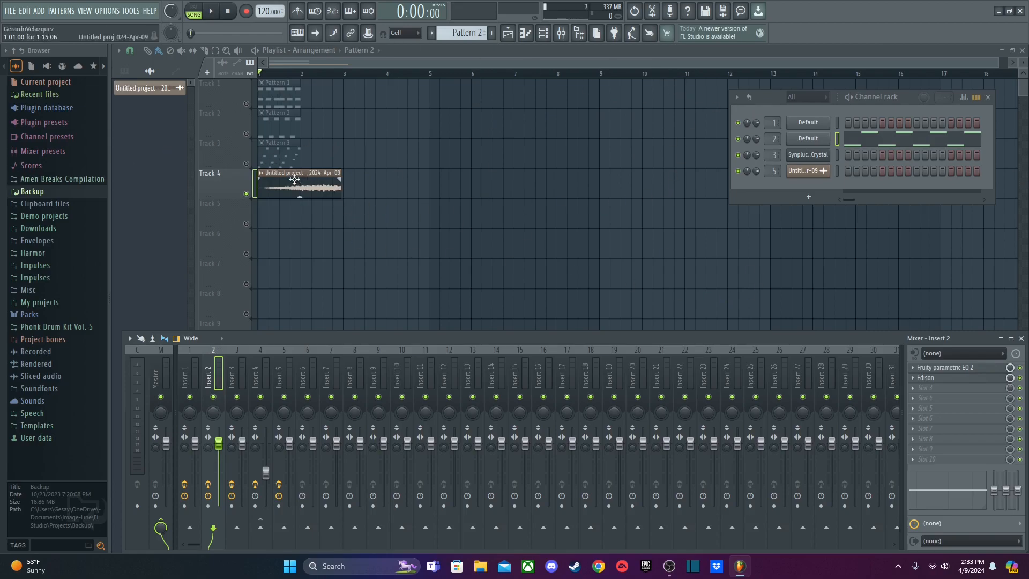
# Select the recorded audio clip on Track 4 and briefly view Edison on Insert 2
pyautogui.moveTo(294, 183); pyautogui.dragTo(173, 171)
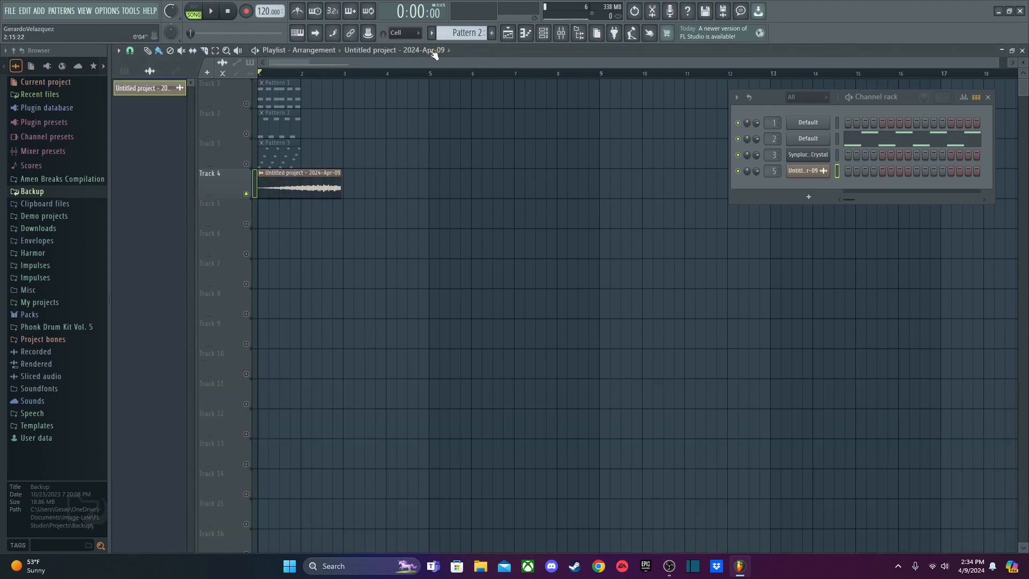
pyautogui.click(560, 33)
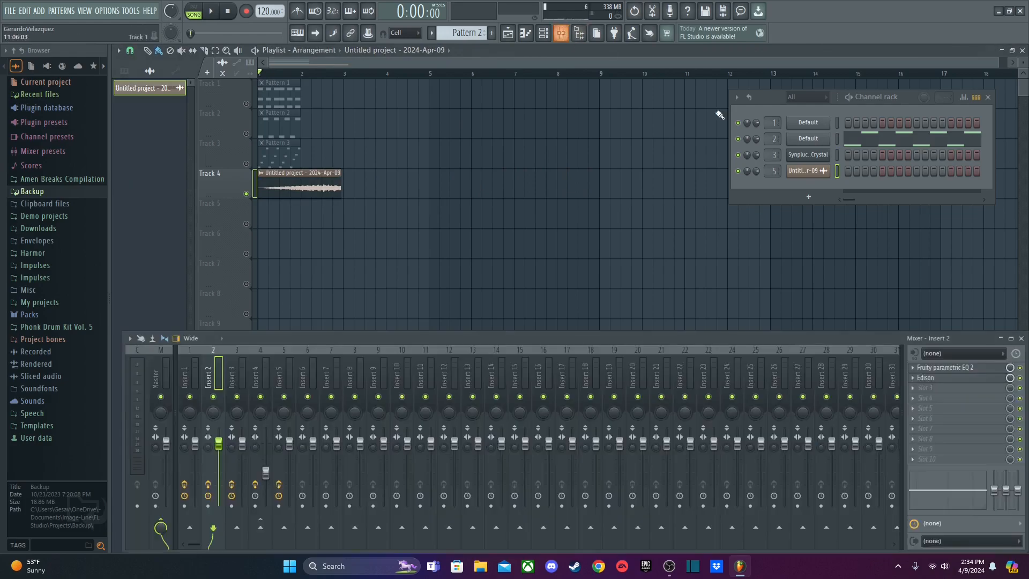
pyautogui.click(938, 378)
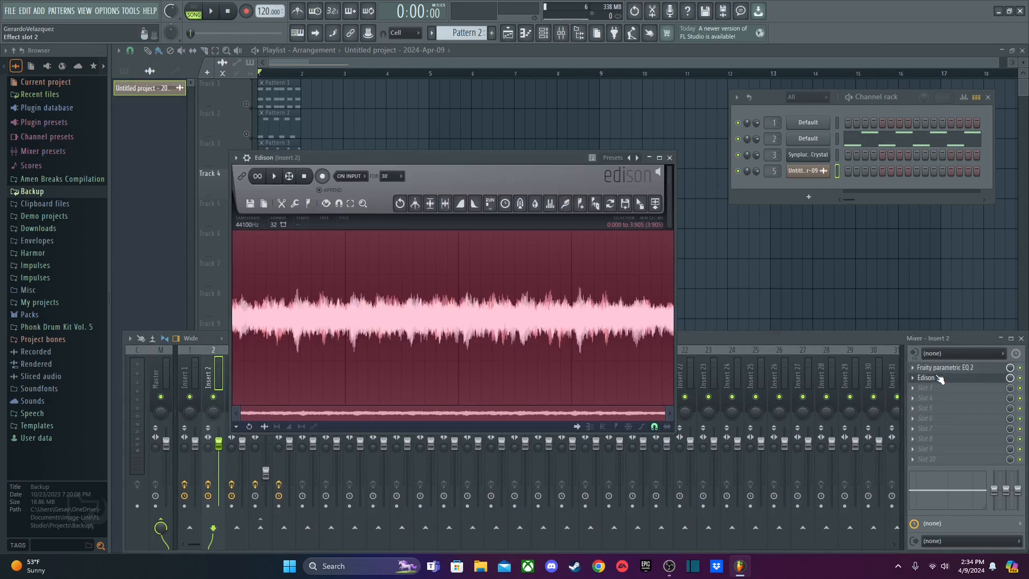
pyautogui.click(939, 378)
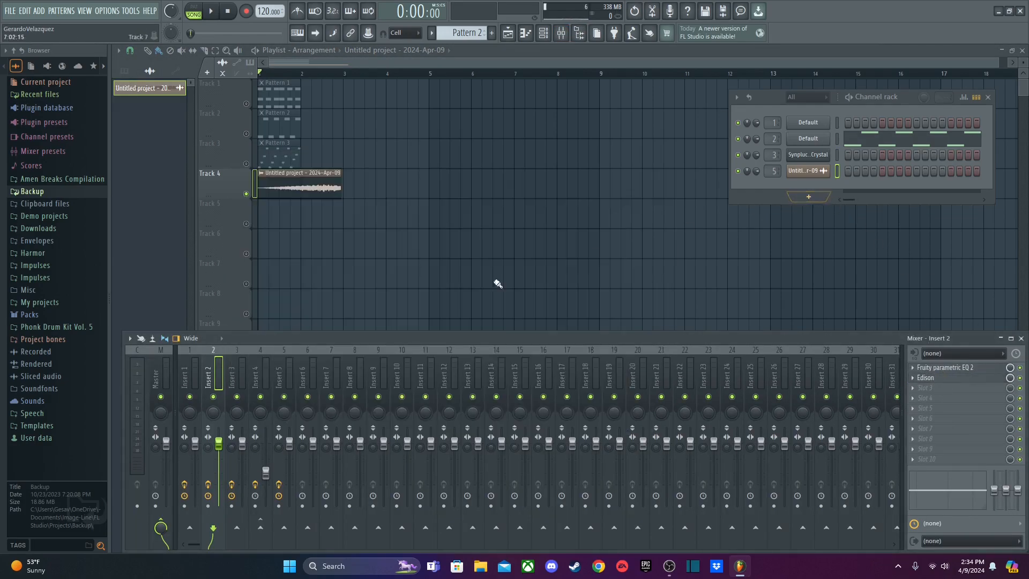
# Select Insert 5 and view its Fruity Reeverb 2 settings, closing the effect again
pyautogui.click(283, 364)
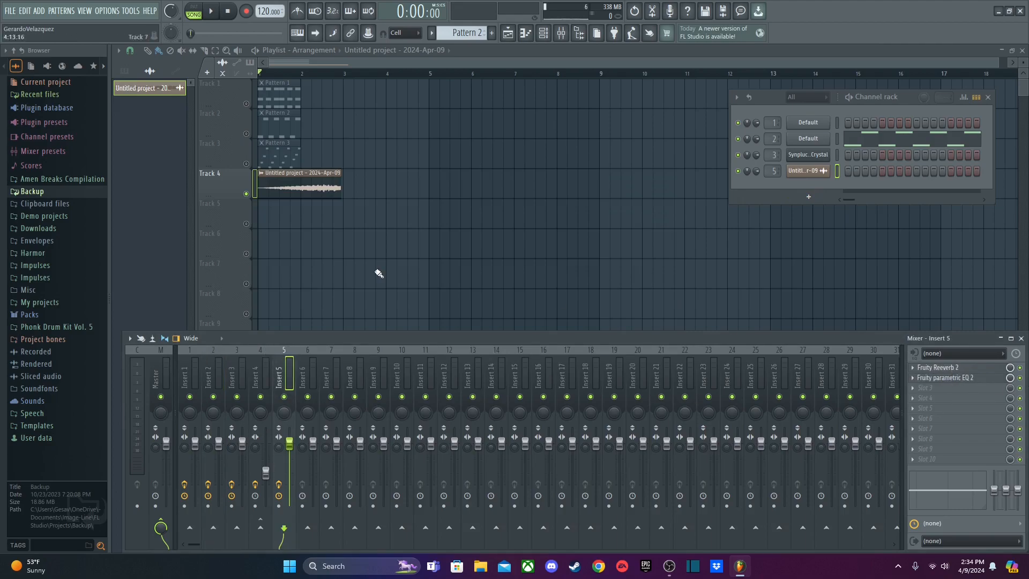
pyautogui.click(945, 373)
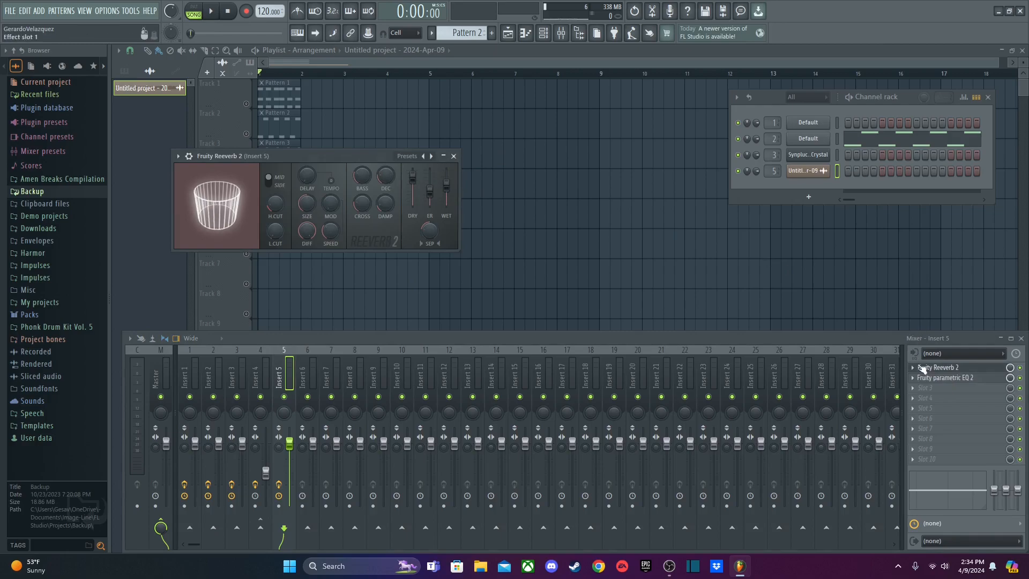
pyautogui.click(942, 367)
# Open Fruity parametric EQ 2 on Insert 5 and try a midrange band adjustment during playback, resetting the band
pyautogui.click(943, 378)
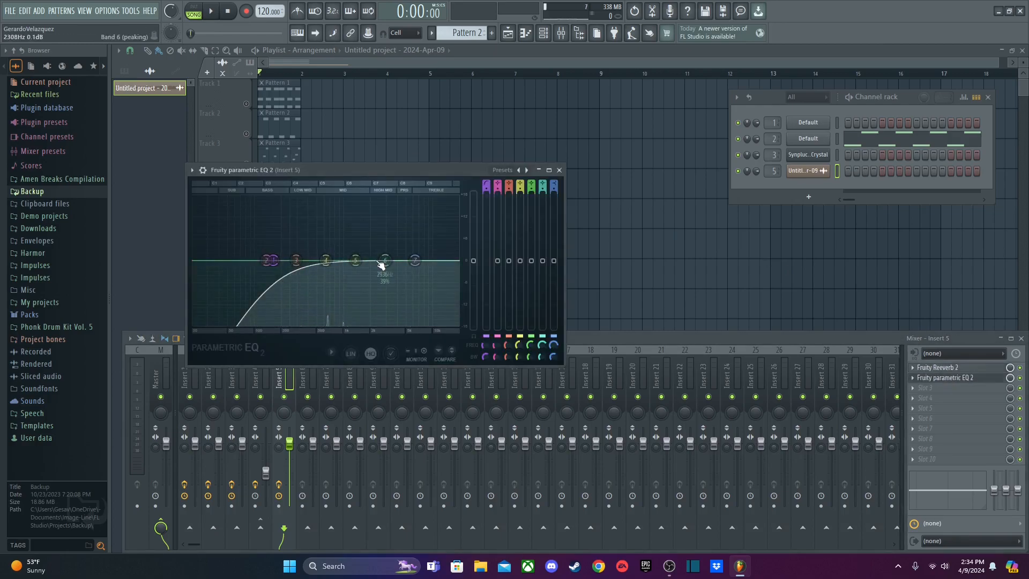
pyautogui.press('space')
pyautogui.moveTo(364, 266); pyautogui.dragTo(341, 230)
pyautogui.rightClick(340, 231)
pyautogui.click(355, 242)
pyautogui.press('space')
pyautogui.click(940, 386)
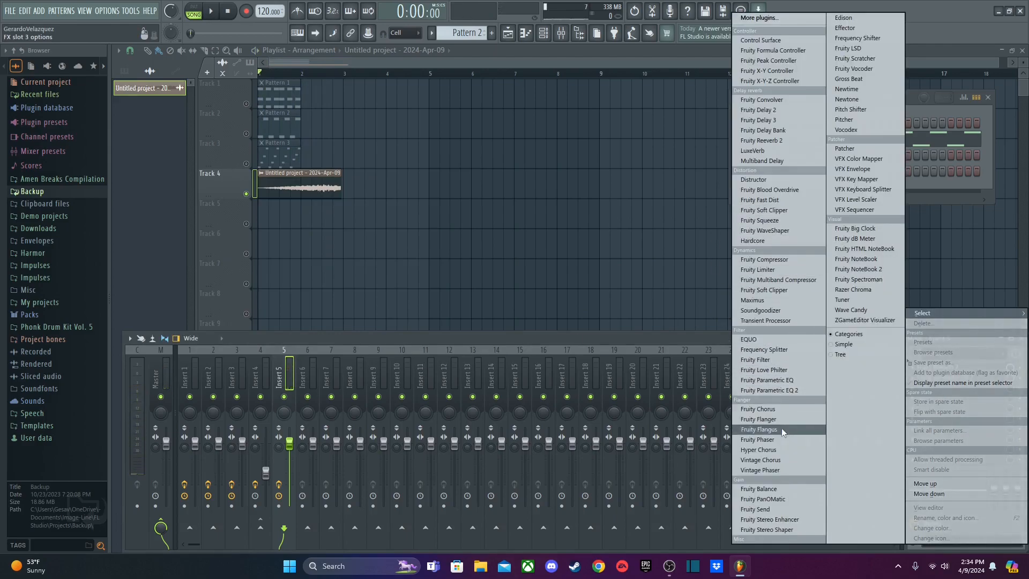
pyautogui.click(770, 371)
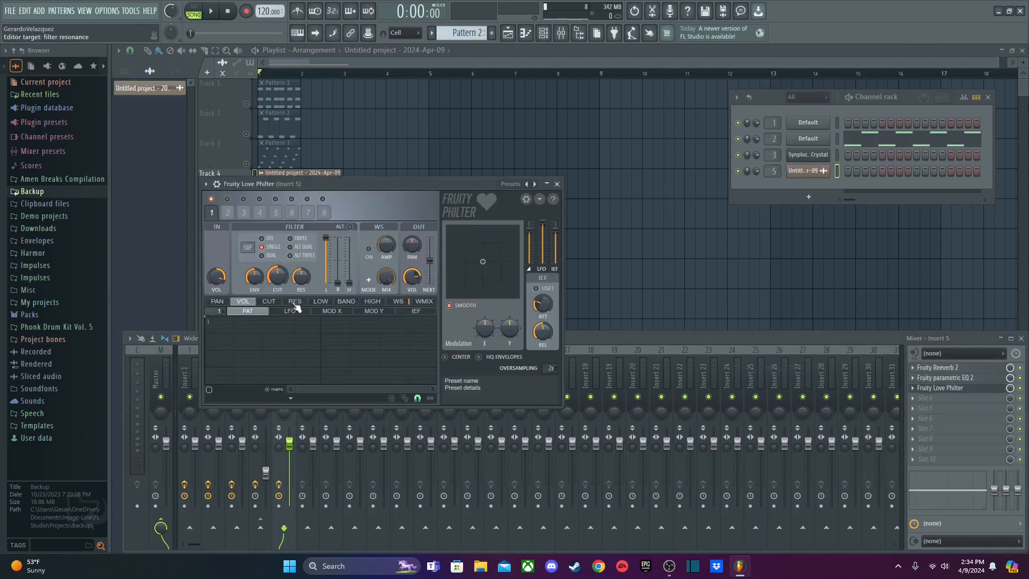
pyautogui.click(557, 184)
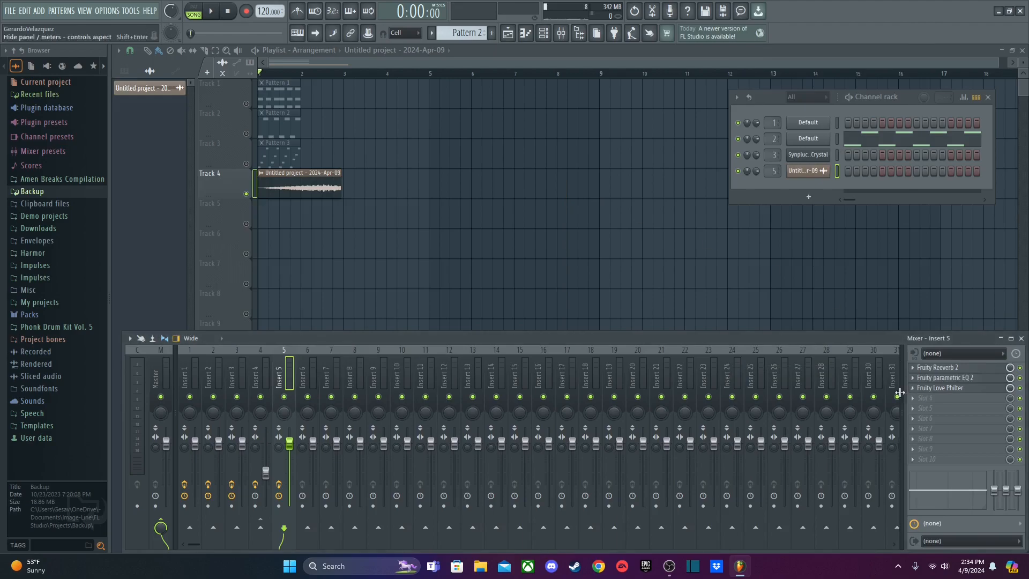
pyautogui.click(912, 388)
pyautogui.click(943, 309)
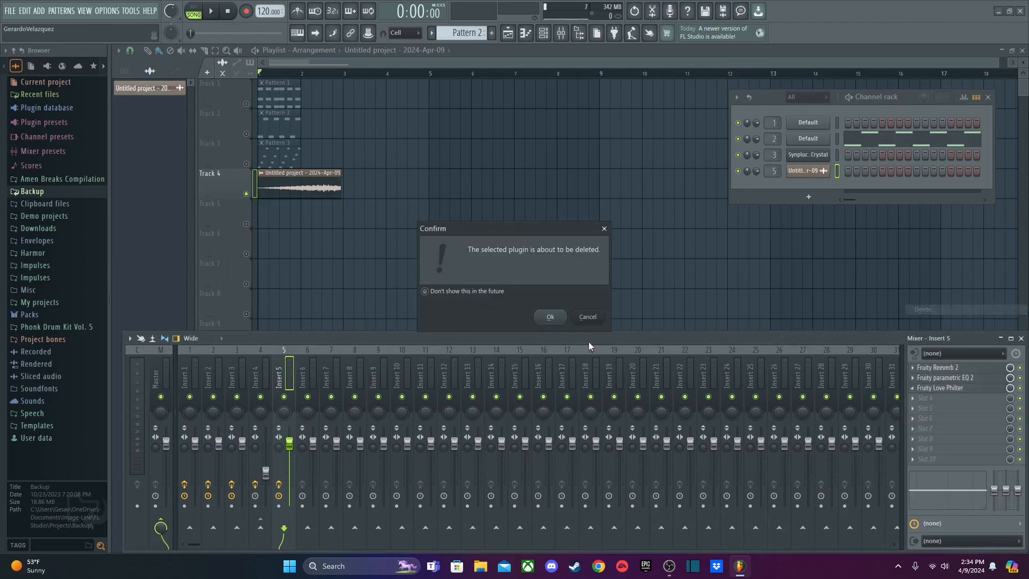
pyautogui.click(558, 315)
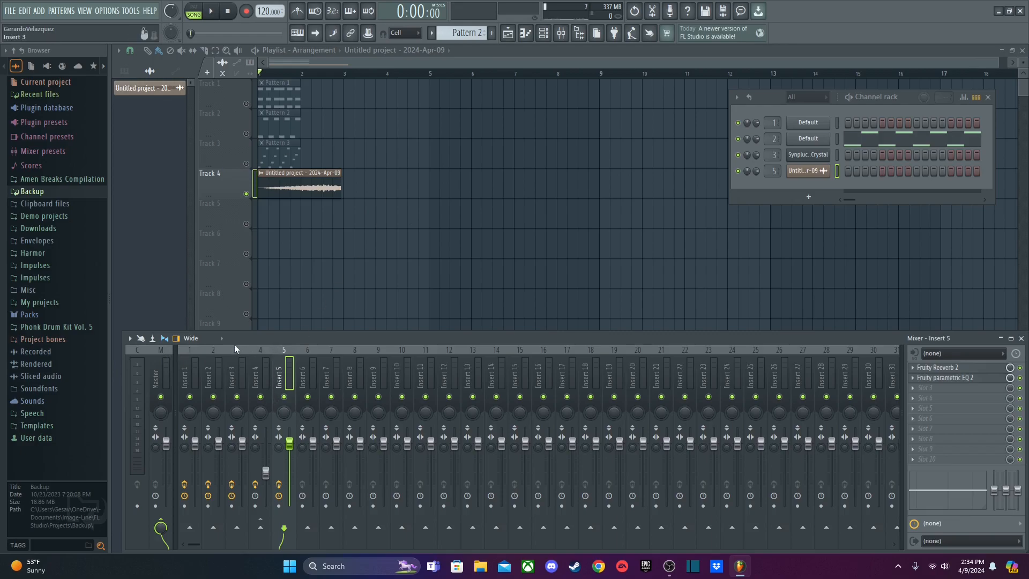
# Turn off the solo on playlist Track 4 and select Insert 3 in the mixer
pyautogui.rightClick(247, 192)
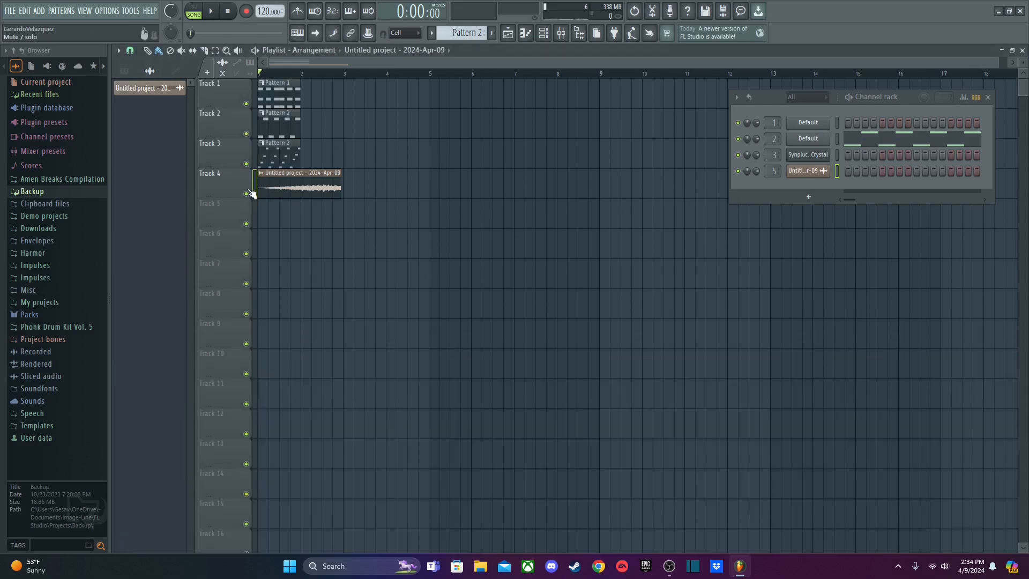
pyautogui.click(560, 32)
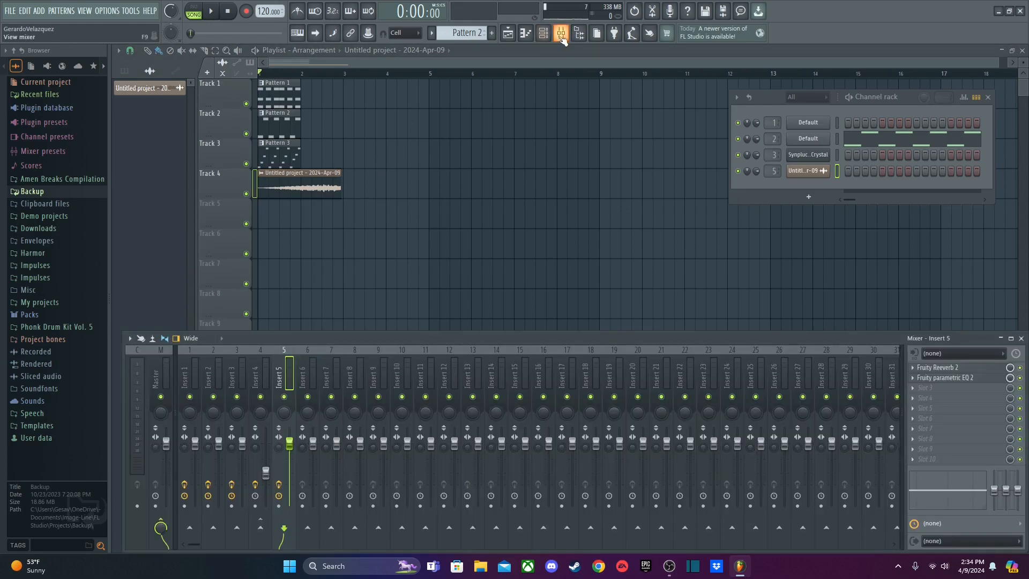
pyautogui.click(232, 349)
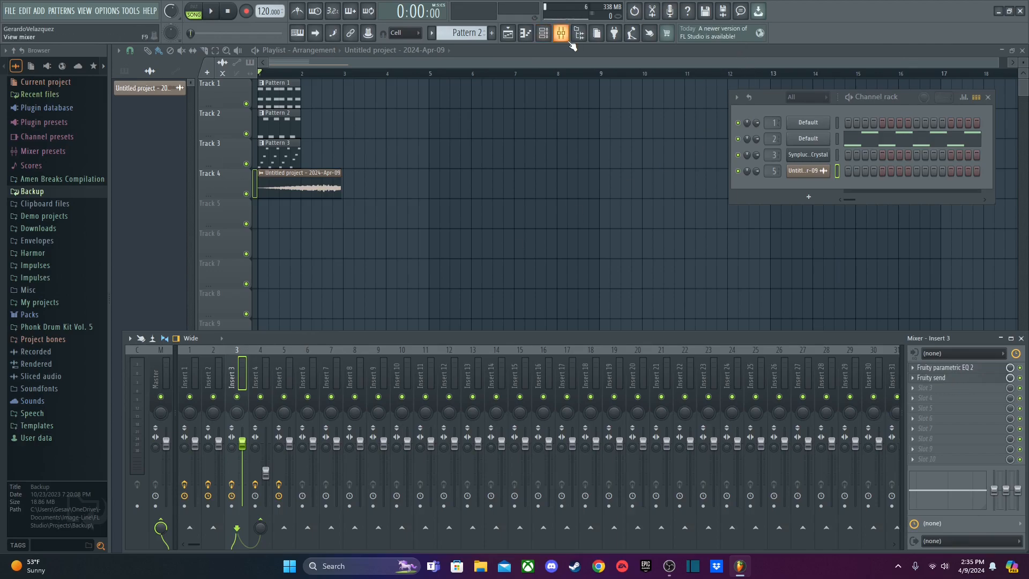
# Open the Synpluck Crystal channel to view its FLEX preset, move the window aside, and close it
pyautogui.click(819, 155)
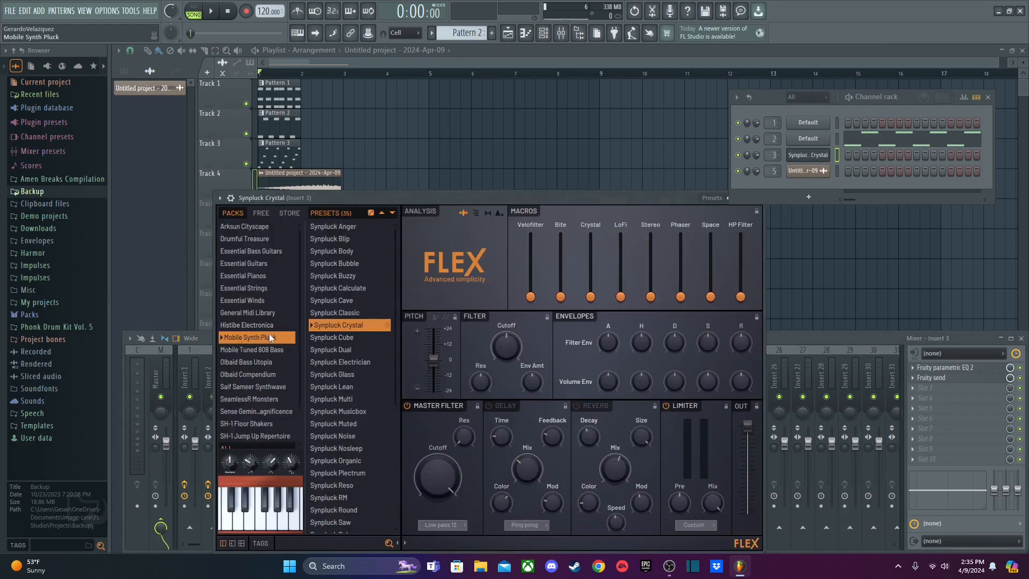
pyautogui.moveTo(649, 203); pyautogui.dragTo(562, 189)
pyautogui.click(666, 188)
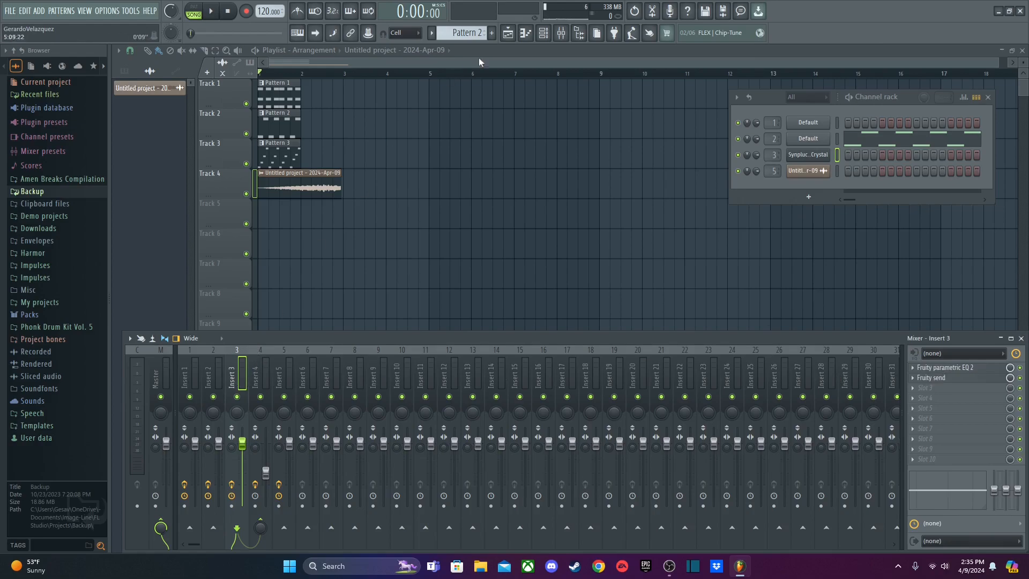
# Switch to pattern mode, select Pattern 3, and play it with the mixer shown
pyautogui.press('l')
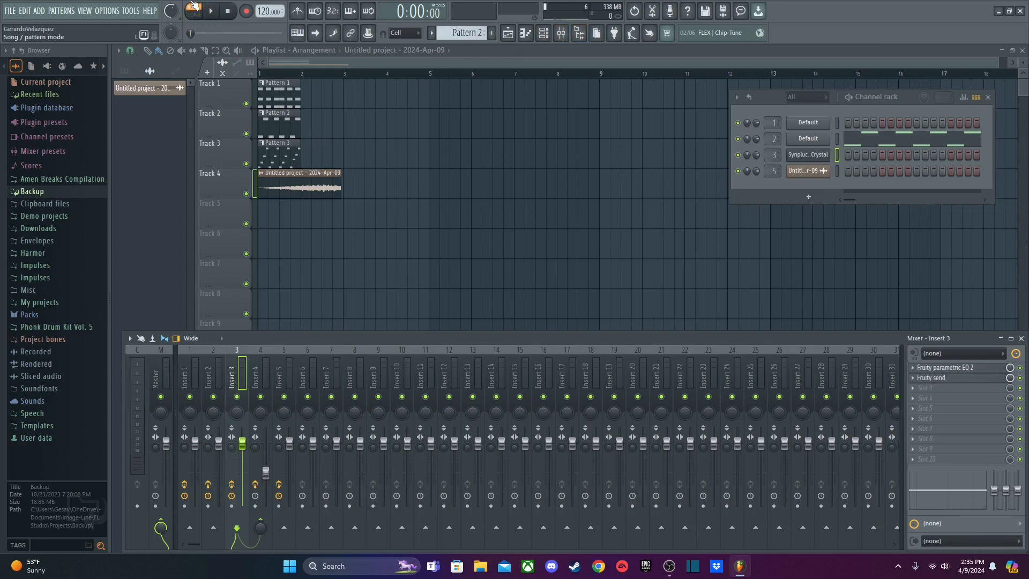
pyautogui.click(278, 147)
pyautogui.press('space')
pyautogui.click(561, 33)
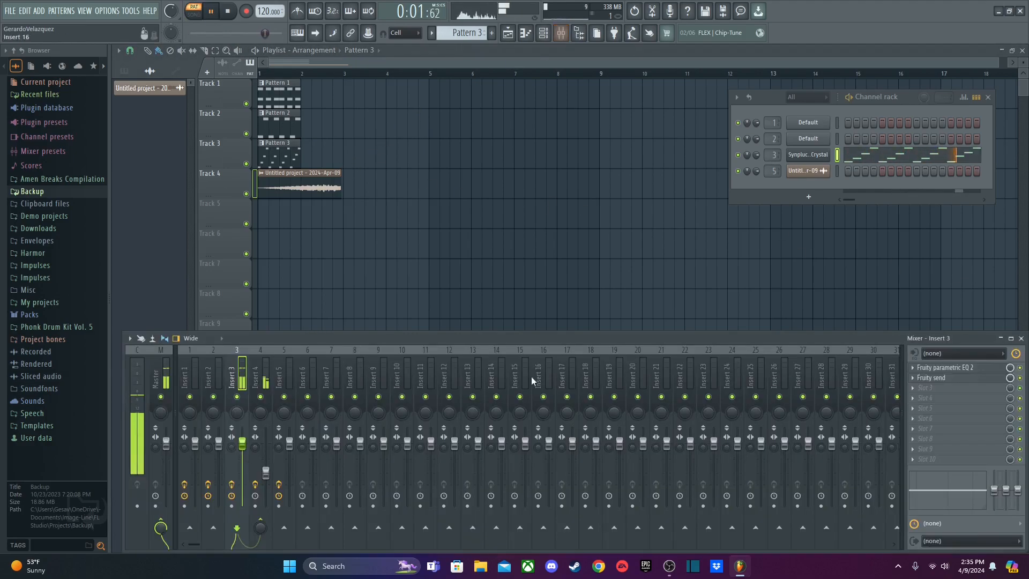
pyautogui.press('space')
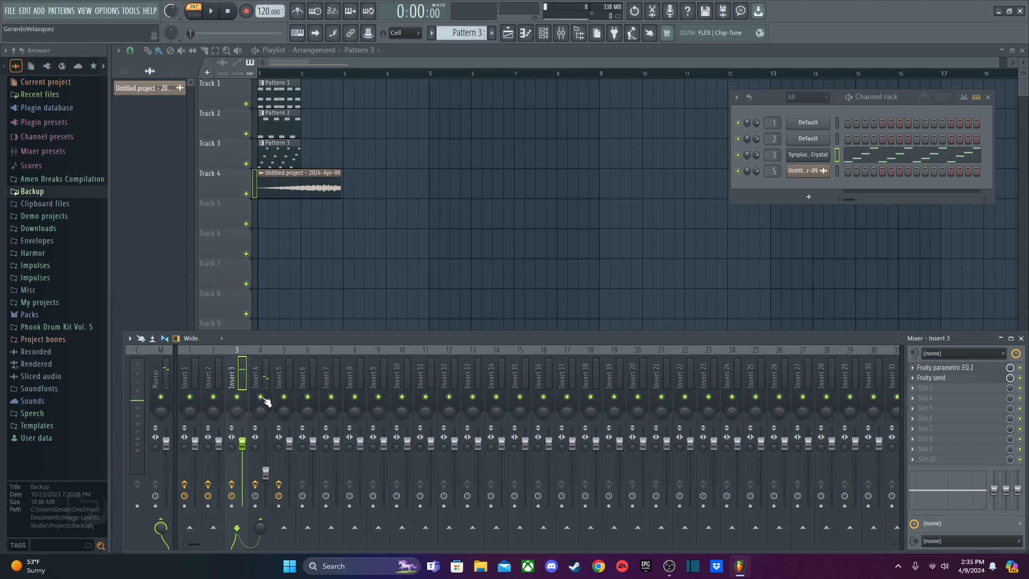
# Mute Insert 4 in the mixer and play Pattern 3 without it
pyautogui.click(260, 397)
pyautogui.press('space')
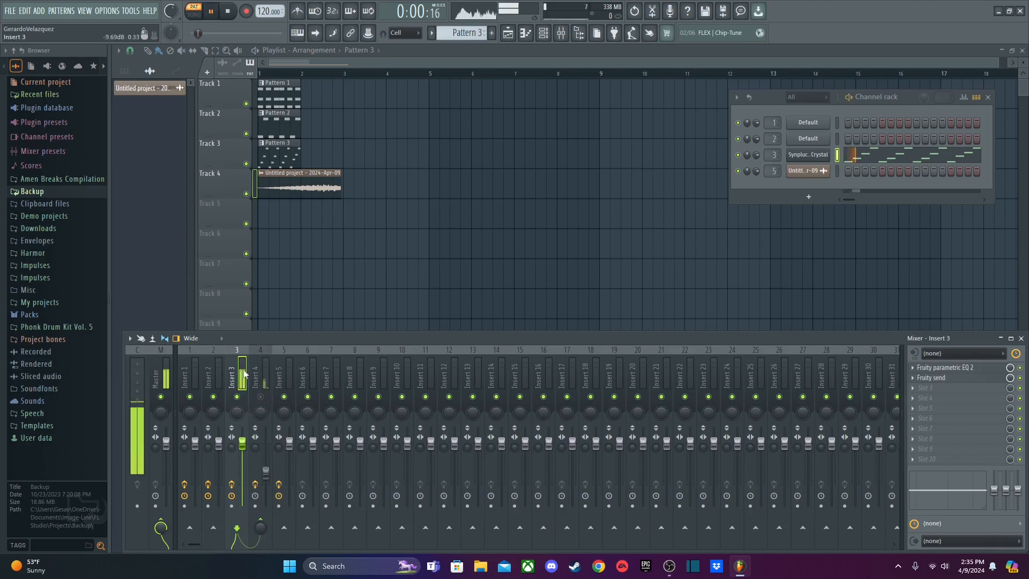
pyautogui.press('space')
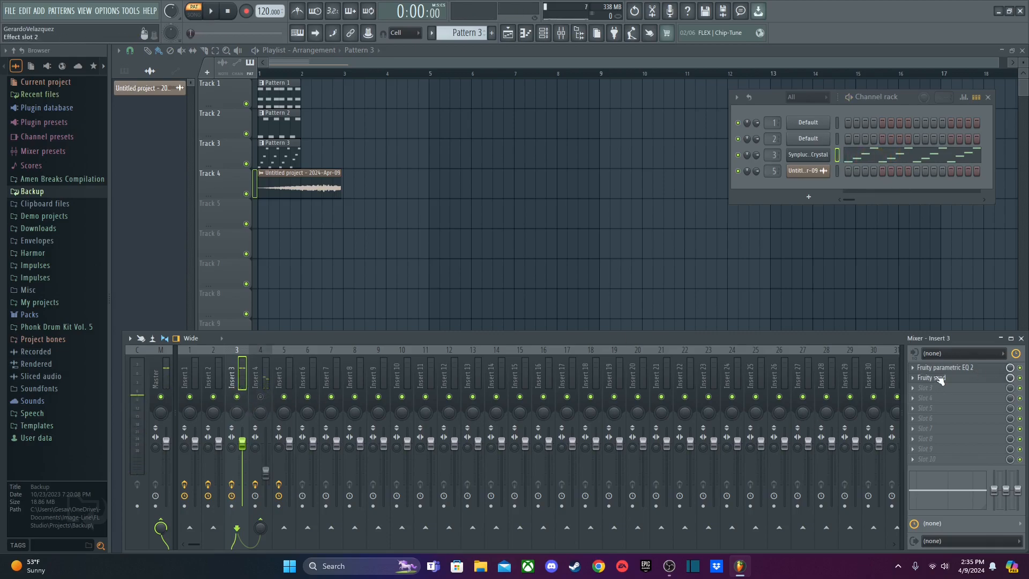
# Review Fruity parametric EQ 2 and Fruity send on Insert 3, and locate Fruity Send in the effect list
pyautogui.click(944, 367)
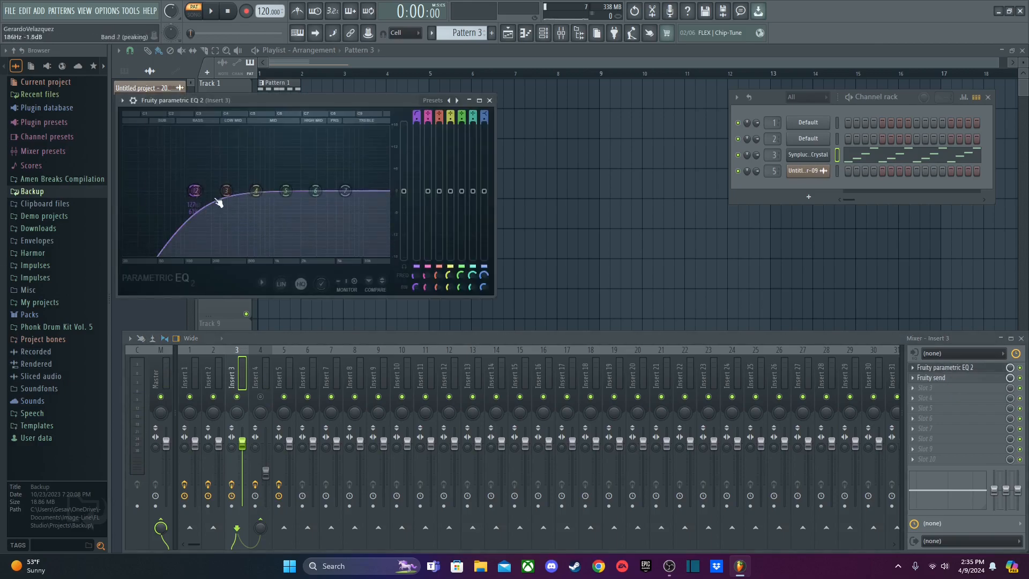
pyautogui.click(490, 100)
pyautogui.click(932, 378)
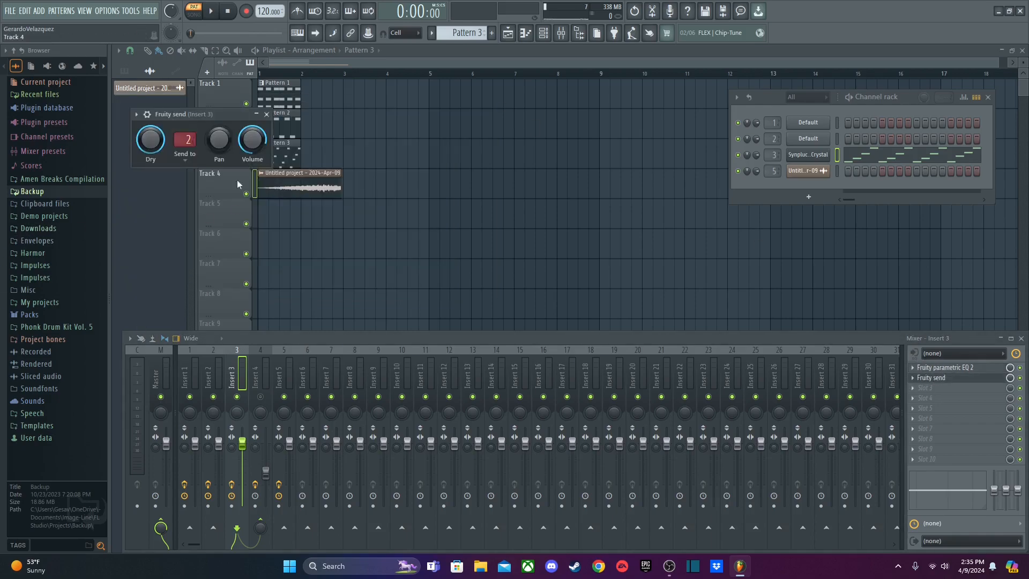
pyautogui.click(954, 379)
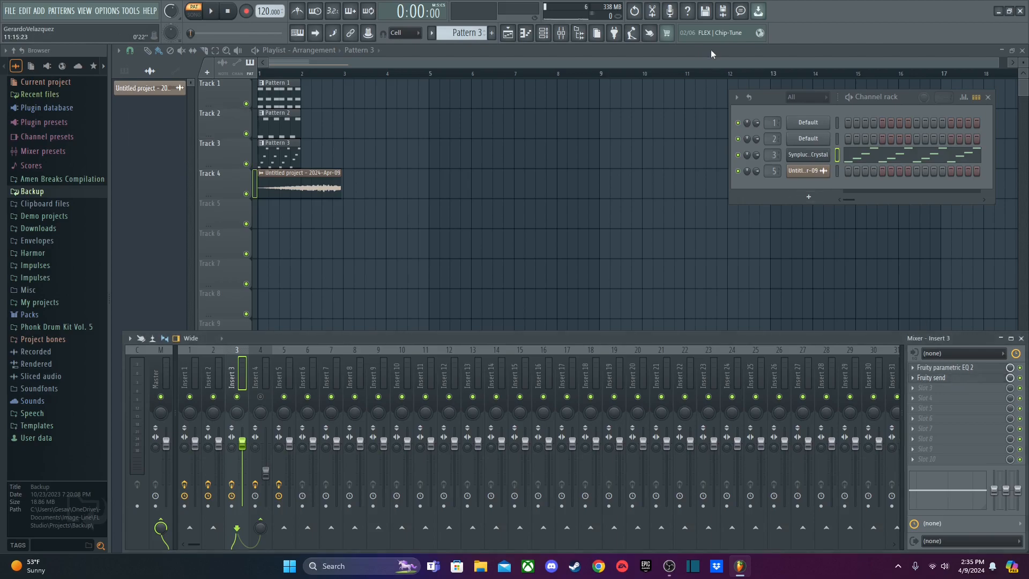
pyautogui.click(915, 388)
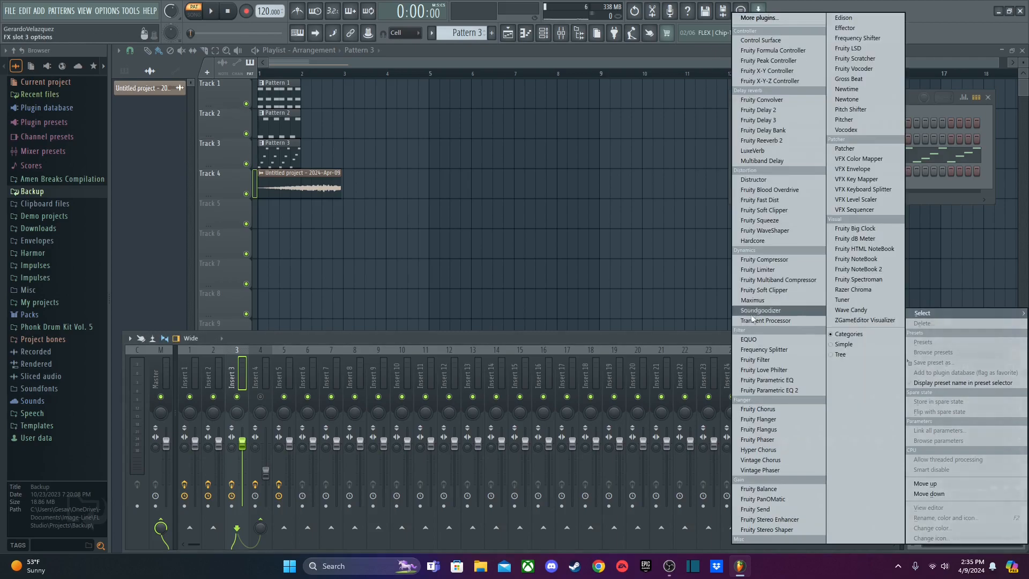
pyautogui.click(770, 509)
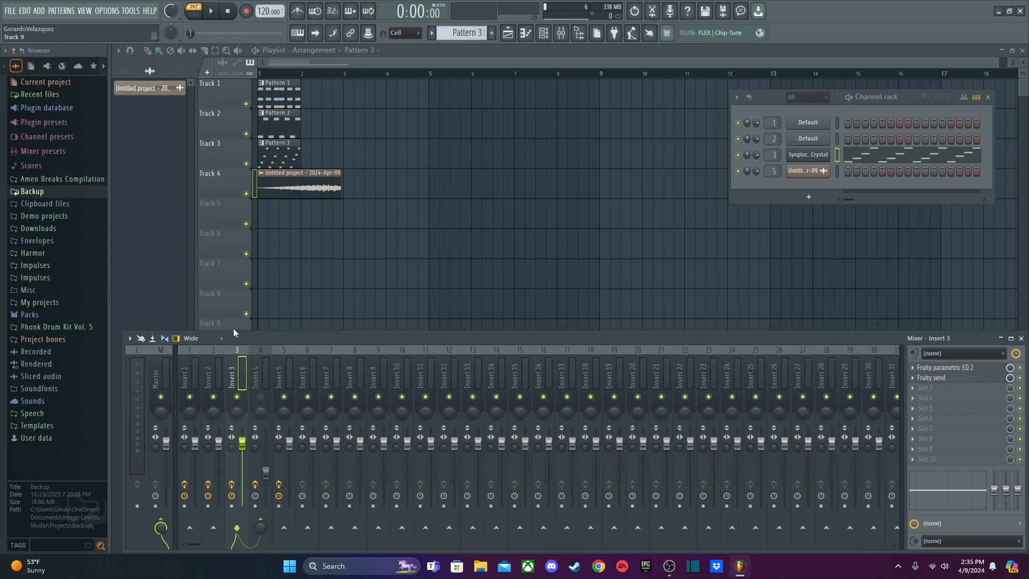
# Check Fruity send on Insert 3 and compare the effect slots of Insert 3 and Insert 4
pyautogui.click(941, 380)
pyautogui.click(942, 379)
pyautogui.click(261, 348)
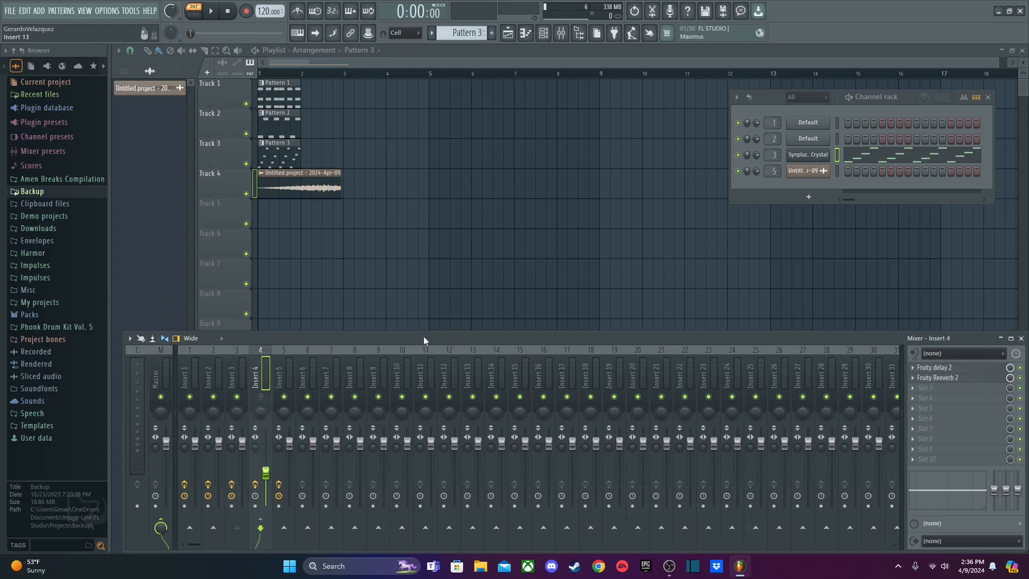
pyautogui.click(239, 351)
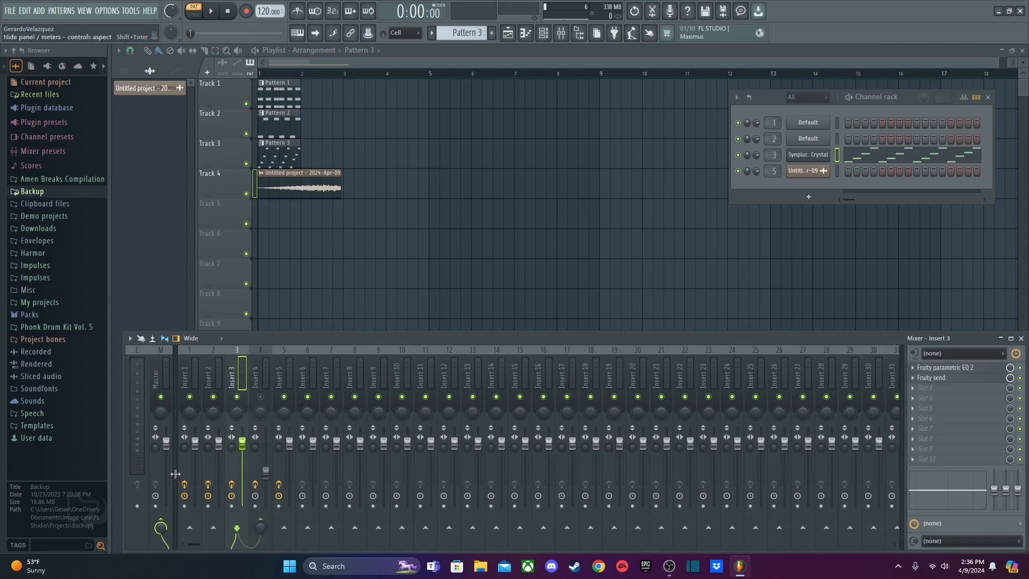
# Choose Insert 4 as the destination of Fruity send on Insert 3 and close the effect window
pyautogui.click(967, 379)
pyautogui.click(188, 142)
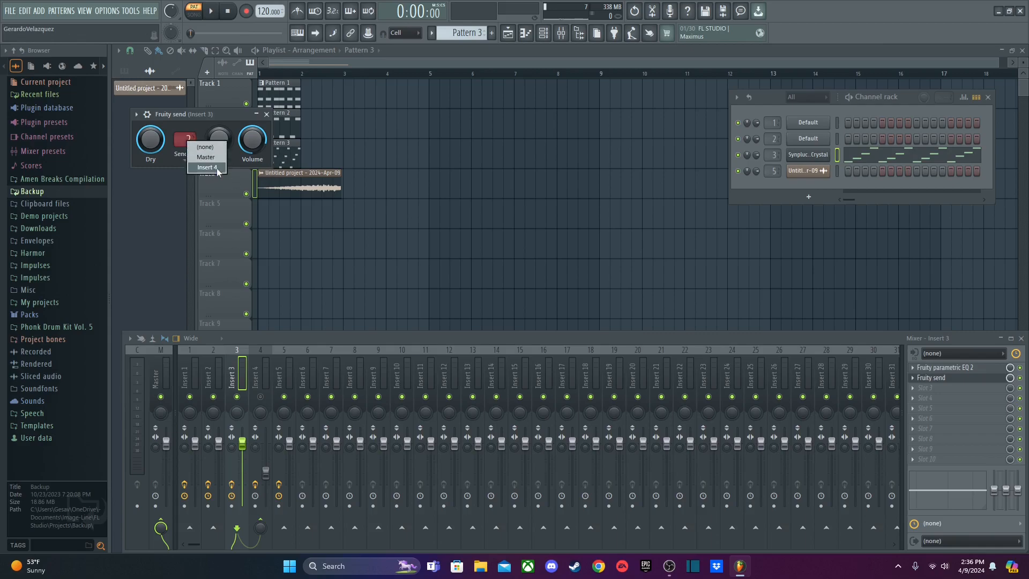
pyautogui.click(217, 168)
pyautogui.click(185, 140)
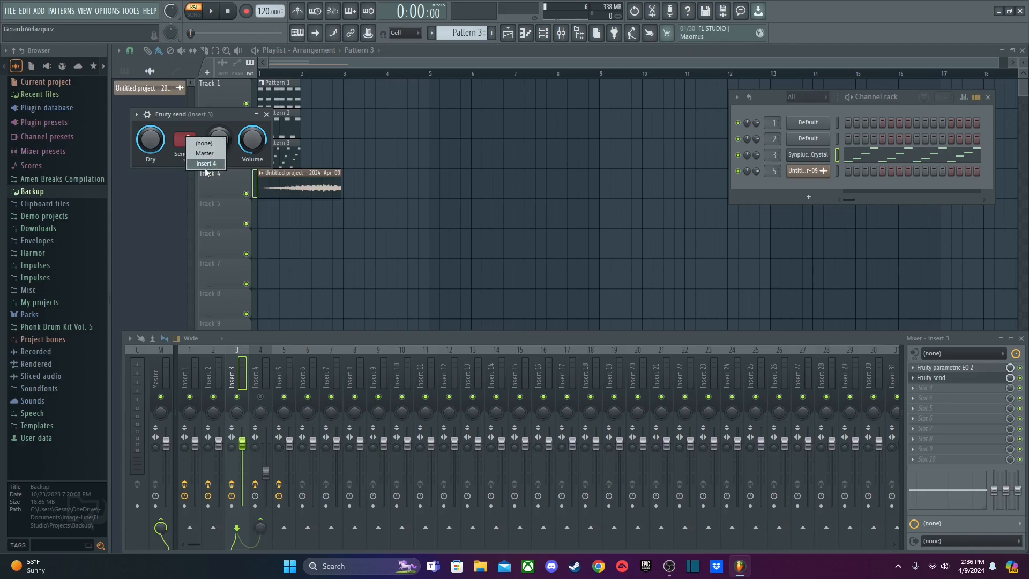
pyautogui.click(205, 168)
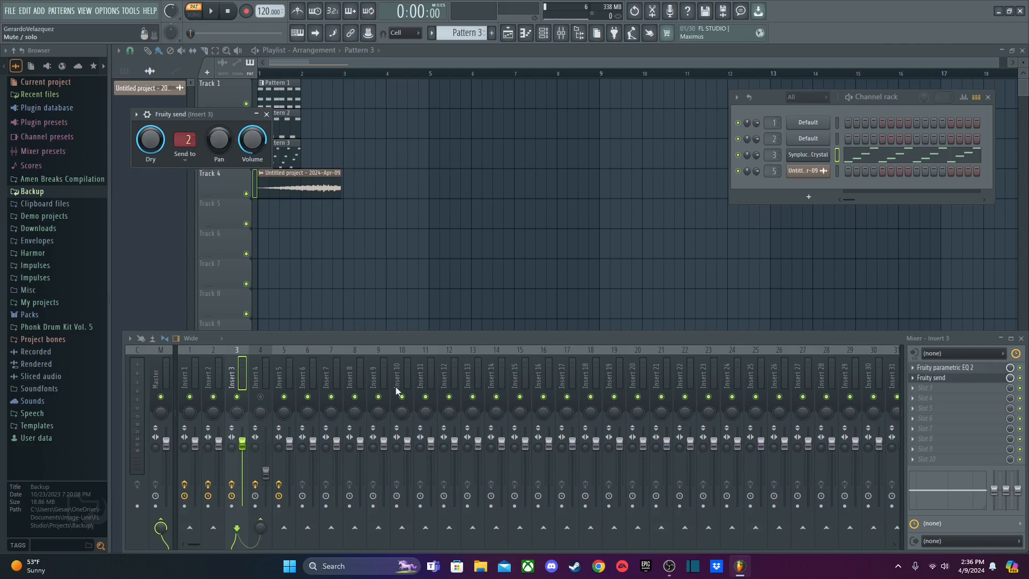
pyautogui.click(942, 378)
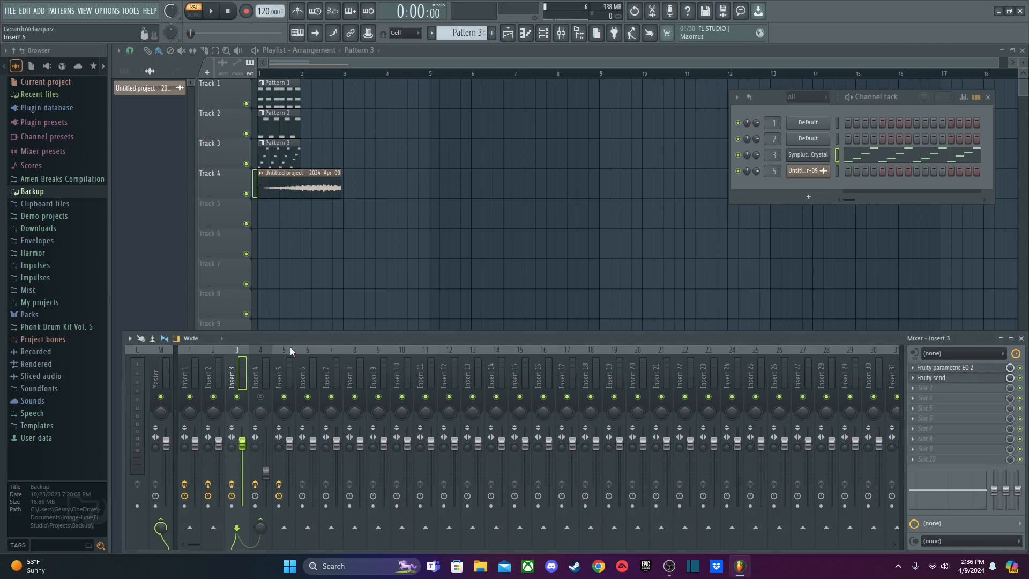
# View the Fruity delay 2 and Fruity Reeverb 2 effects on Insert 4, leaving the delay open
pyautogui.click(263, 348)
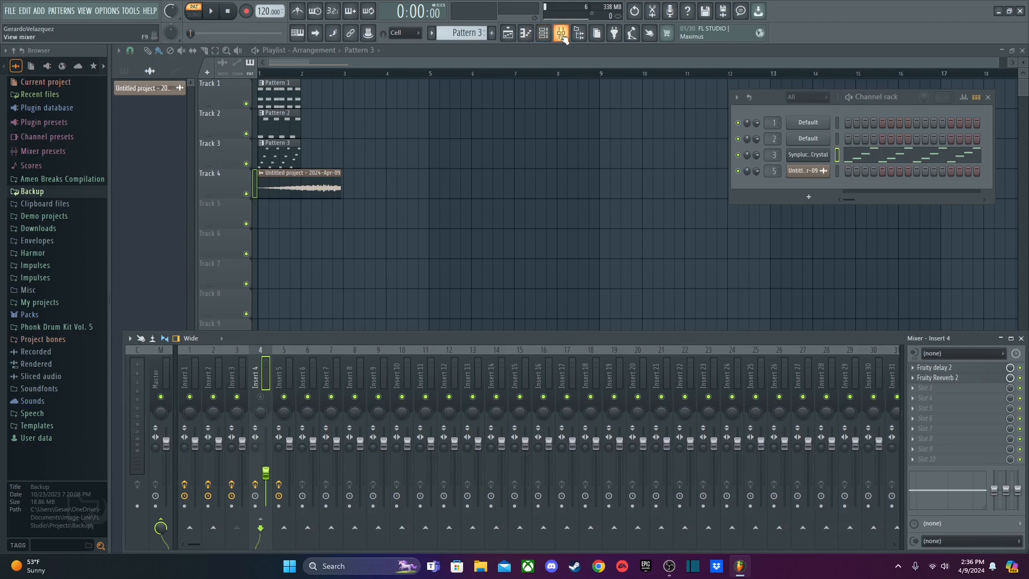
pyautogui.click(960, 368)
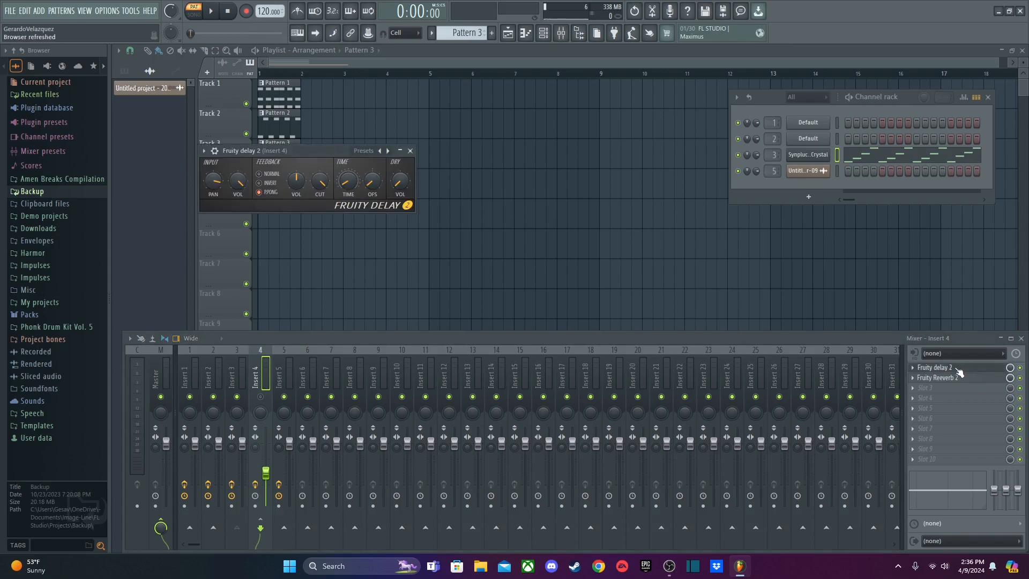
pyautogui.click(958, 369)
pyautogui.click(960, 378)
pyautogui.click(960, 380)
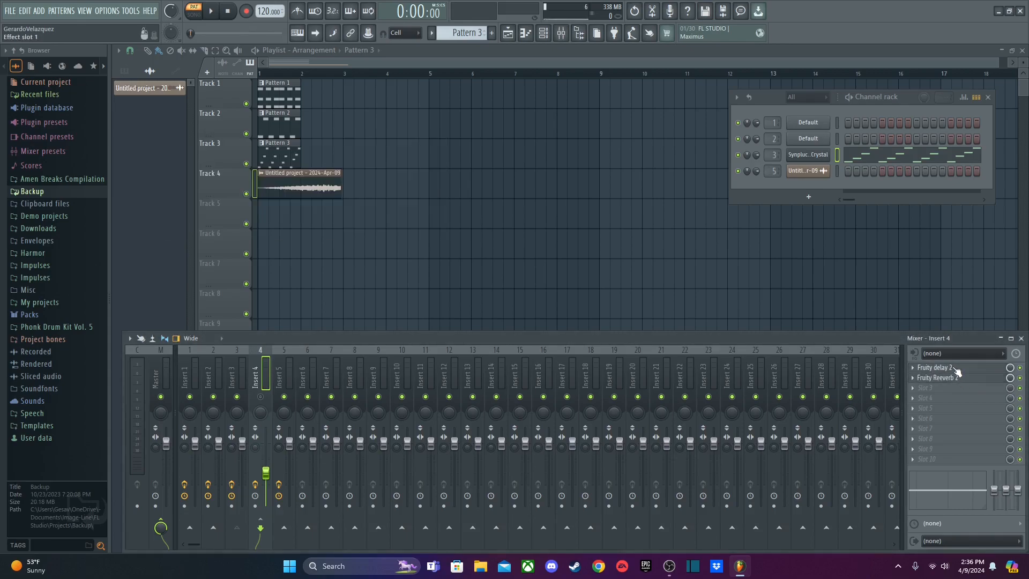
pyautogui.click(956, 368)
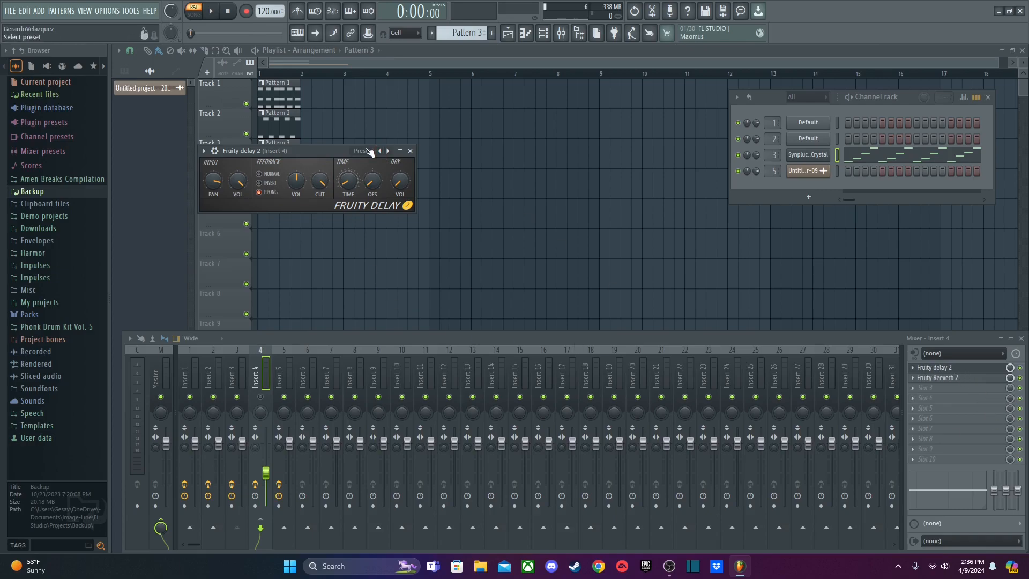
# Move the Fruity delay 2 window clear of the playlist clips and compare Insert 3 with Insert 4
pyautogui.moveTo(300, 151); pyautogui.dragTo(347, 168)
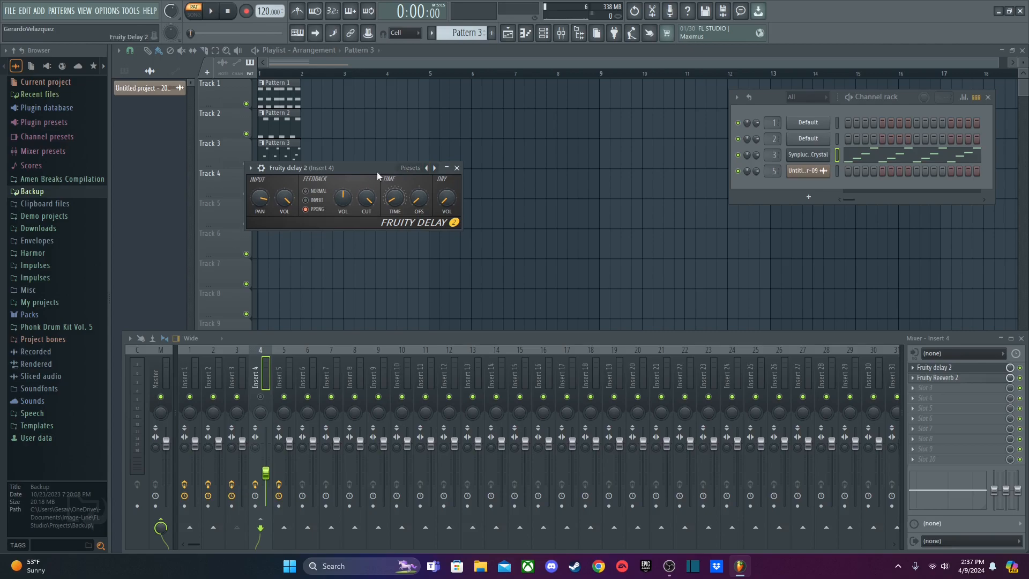
pyautogui.moveTo(345, 167); pyautogui.dragTo(422, 188)
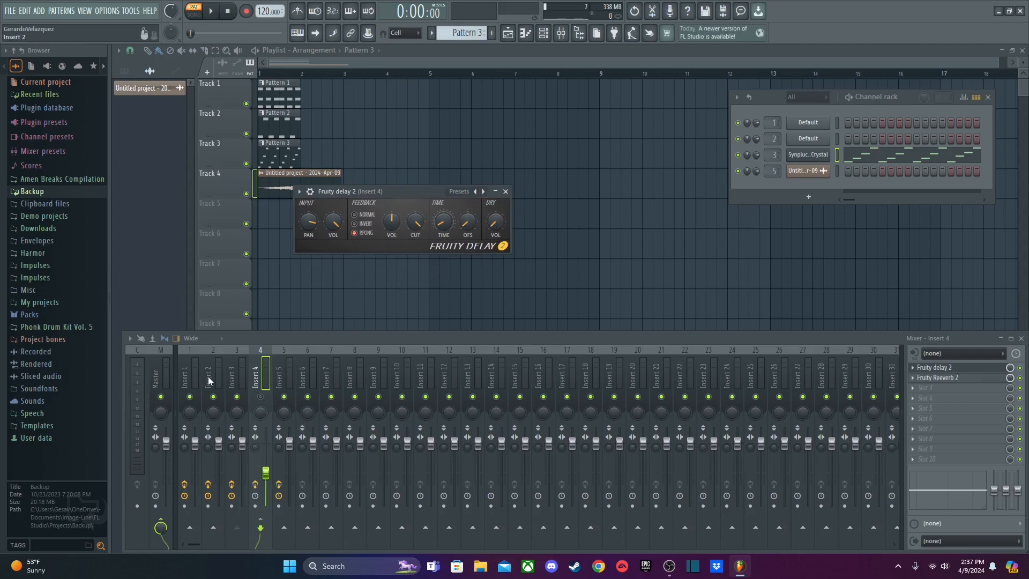
pyautogui.click(236, 358)
pyautogui.click(267, 351)
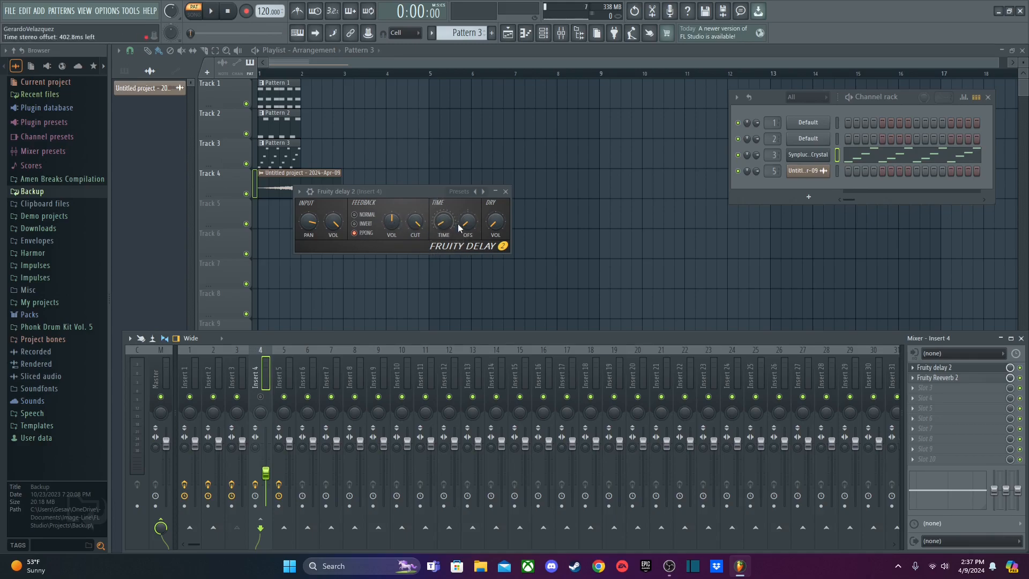
# Adjust Fruity delay 2's stereo offset, unmute Insert 4, mute Insert 3, and play Pattern 3 through the delay
pyautogui.moveTo(467, 225); pyautogui.dragTo(467, 231)
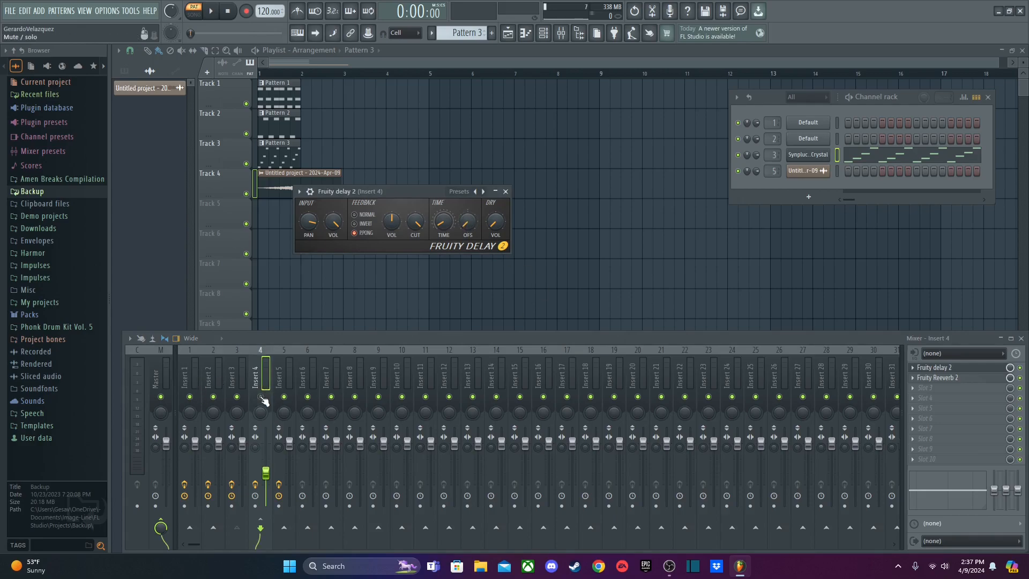
pyautogui.press('space')
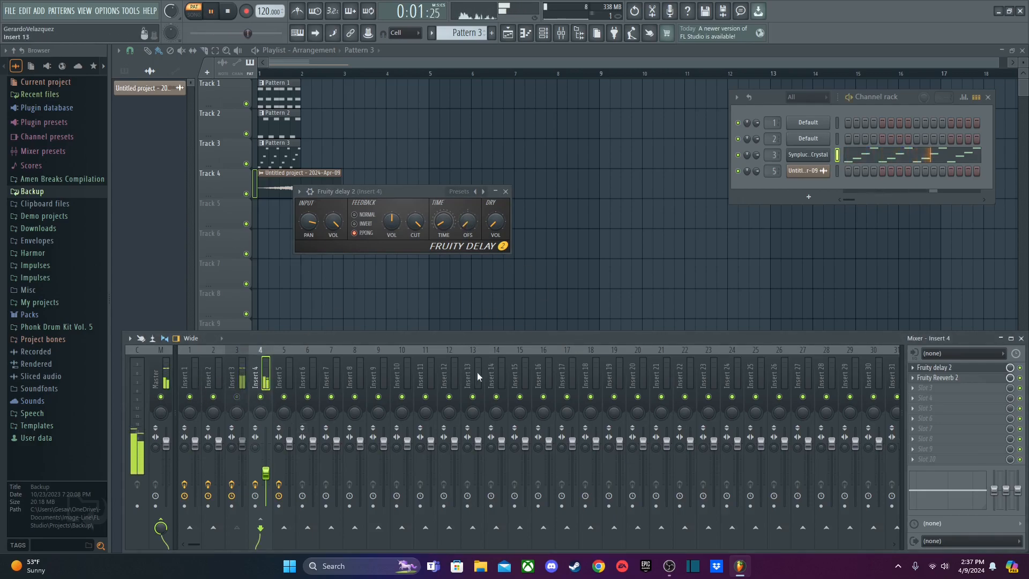
pyautogui.press('space')
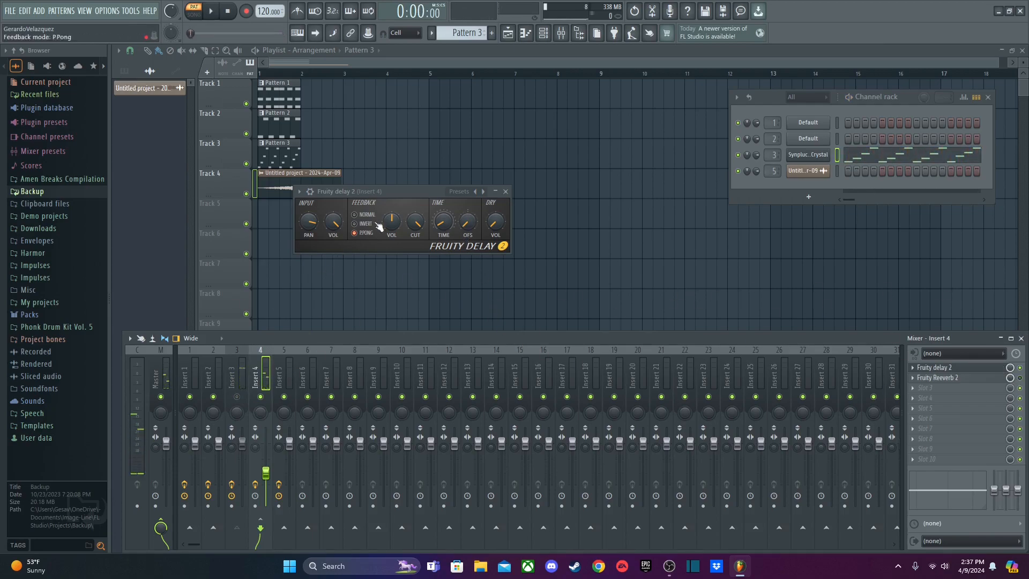
# Vary Fruity delay 2's time stereo offset between about 228 and 392 ms left while playing Pattern 3 with Fruity Reeverb 2 bypassed
pyautogui.press('space')
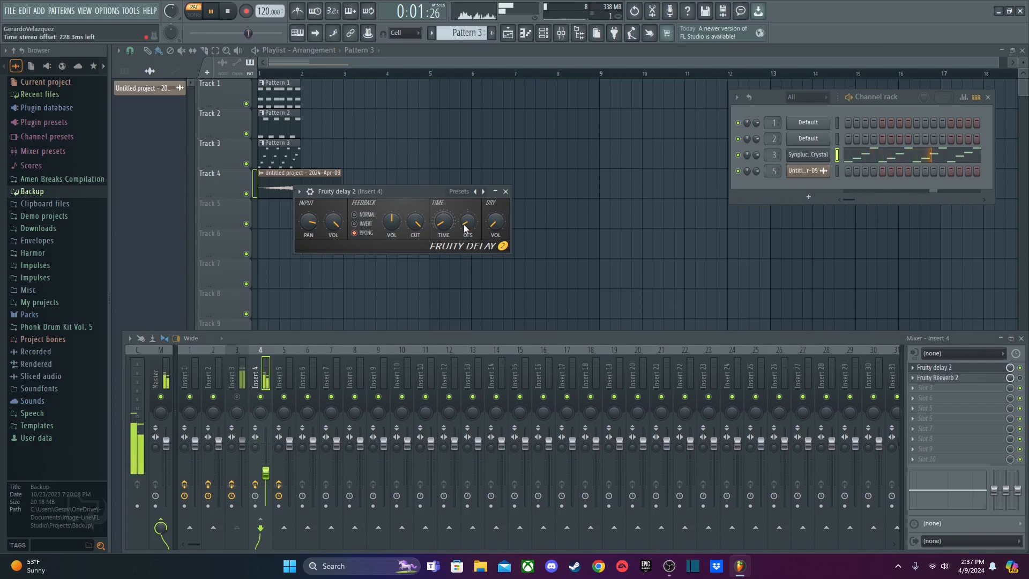
pyautogui.press('space')
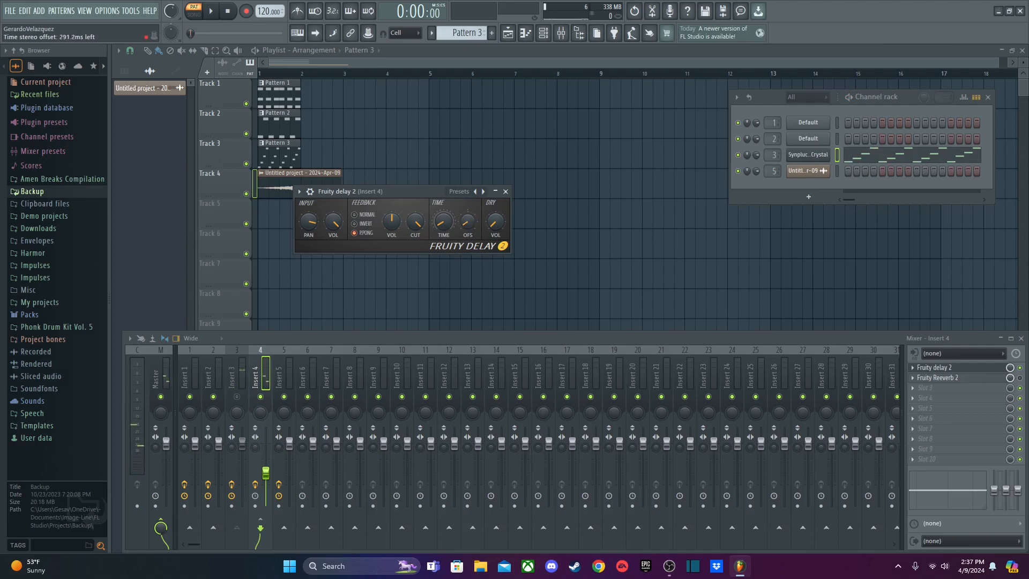
pyautogui.press('space')
pyautogui.scroll(-2, 469, 225)
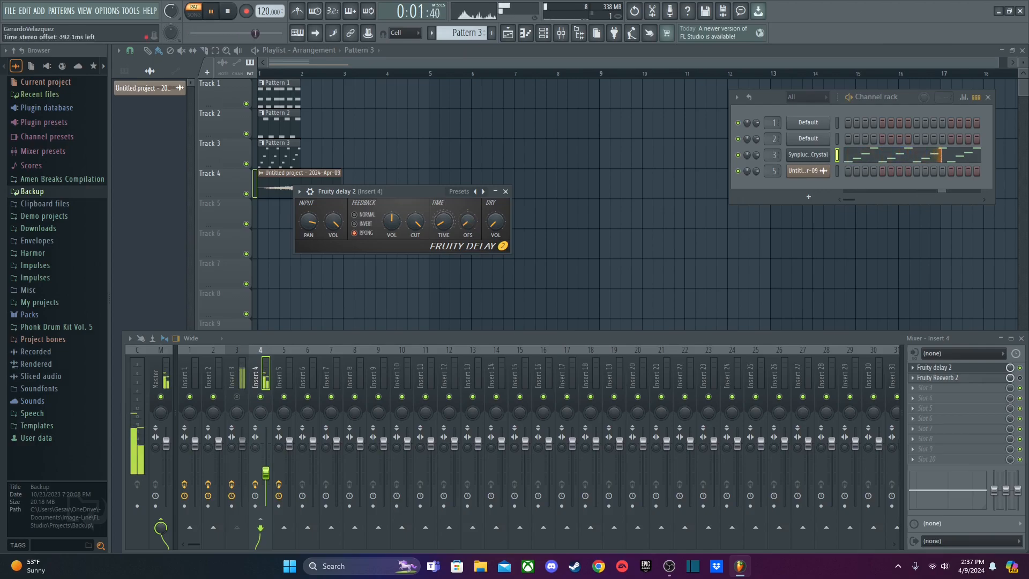
pyautogui.scroll(-2, 469, 225)
pyautogui.scroll(3, 466, 233)
pyautogui.press('space')
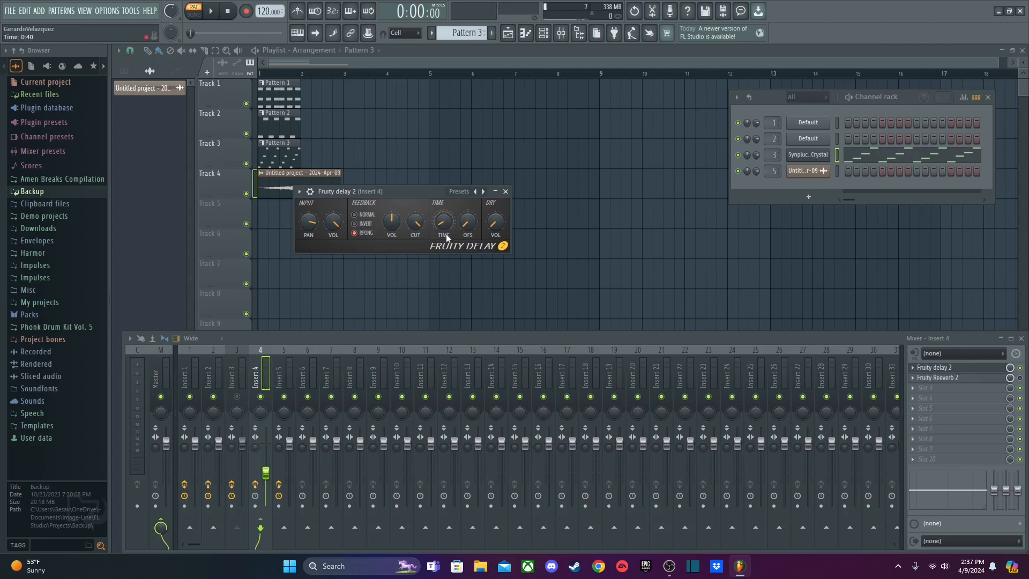
# Vary Fruity delay 2's time between 0:26 and 0:43 while playing Pattern 3
pyautogui.press('space')
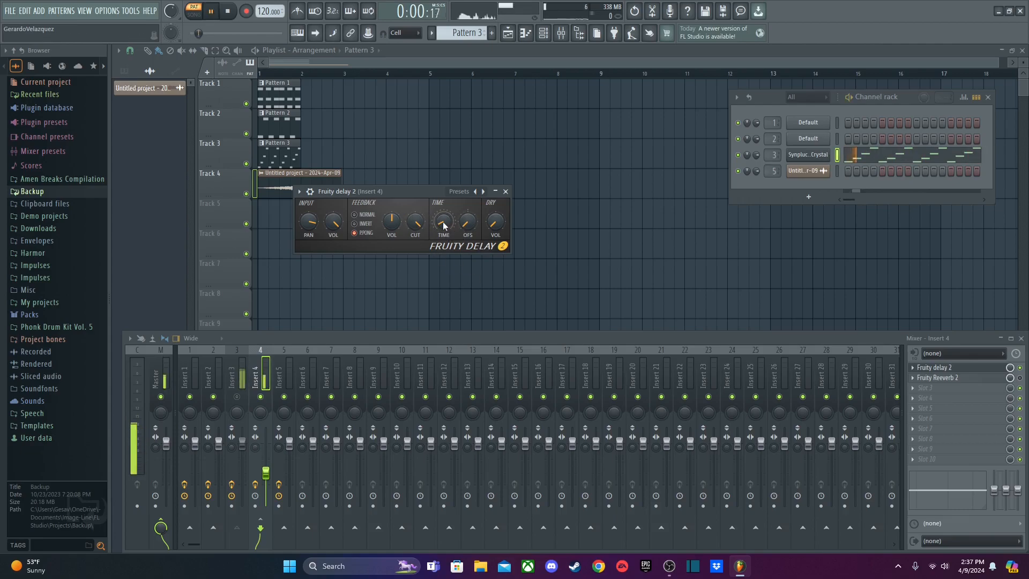
pyautogui.press('space')
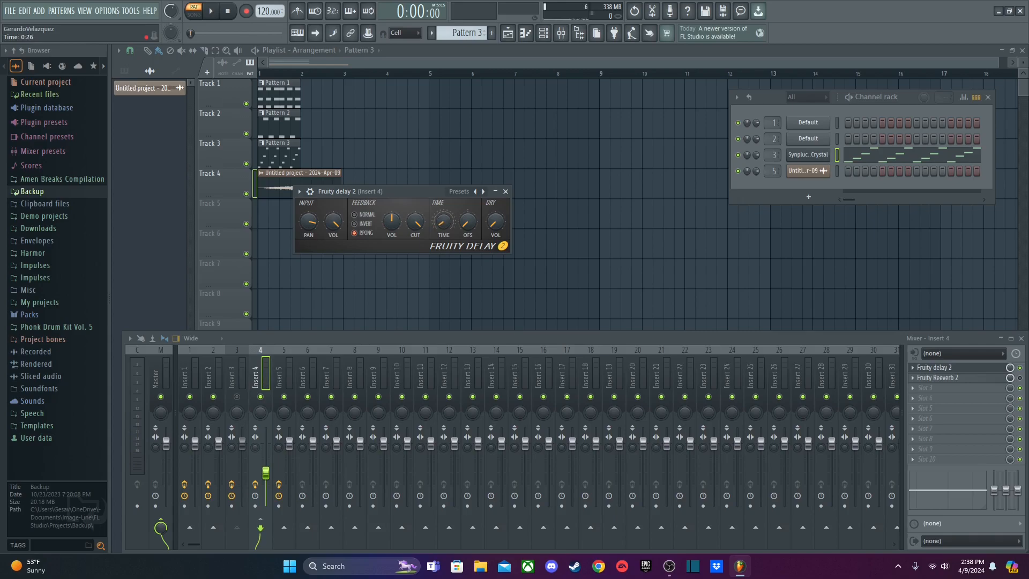
pyautogui.press('space')
pyautogui.moveTo(440, 227); pyautogui.dragTo(441, 231)
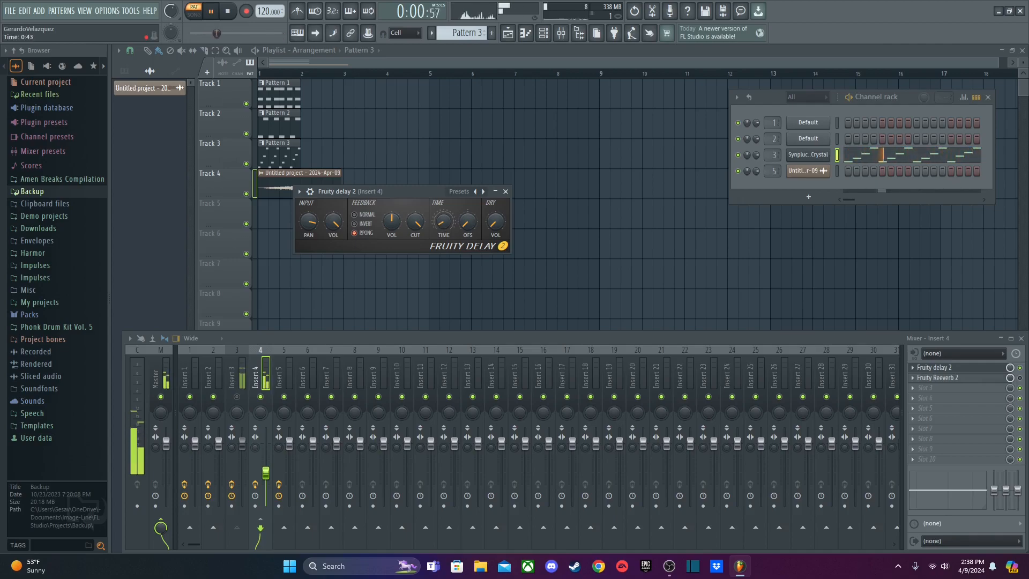
pyautogui.press('space')
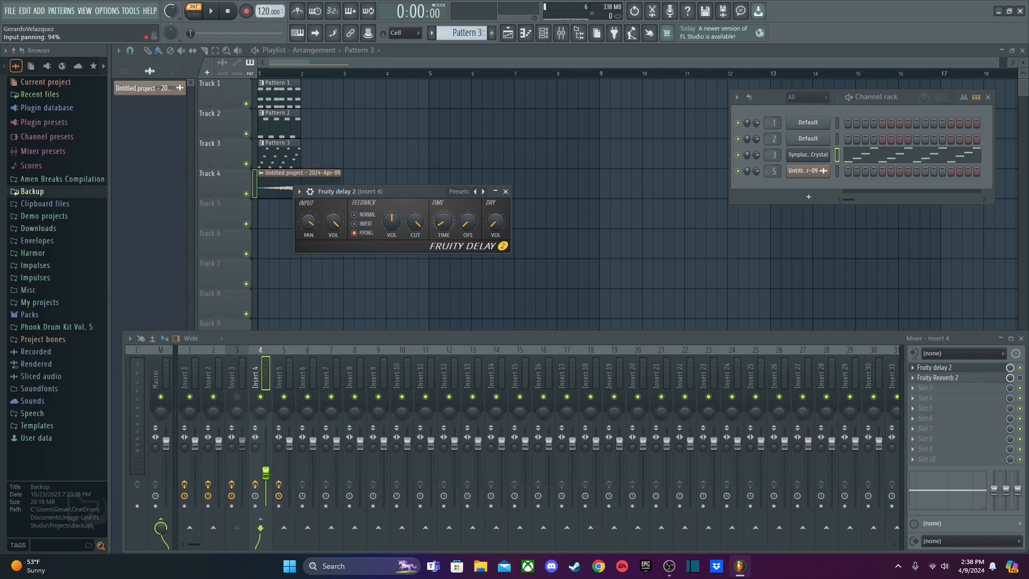
# Vary Fruity delay 2's input panning between 89% and 100% while playing Pattern 3
pyautogui.press('space')
pyautogui.moveTo(308, 221)
pyautogui.mouseDown()
pyautogui.moveTo(308, 315)
pyautogui.moveTo(308, 218)
pyautogui.mouseUp()
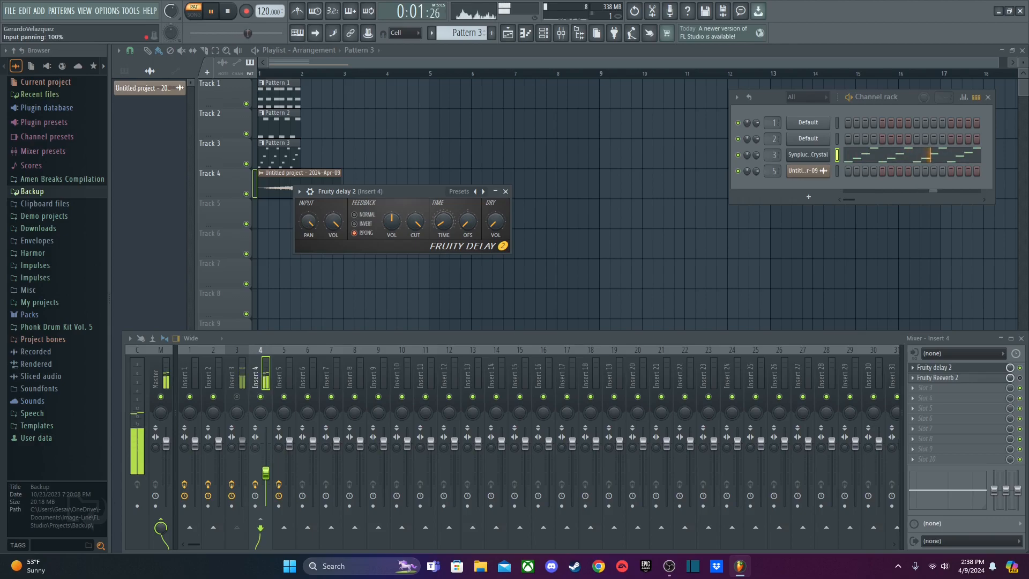
pyautogui.press('space')
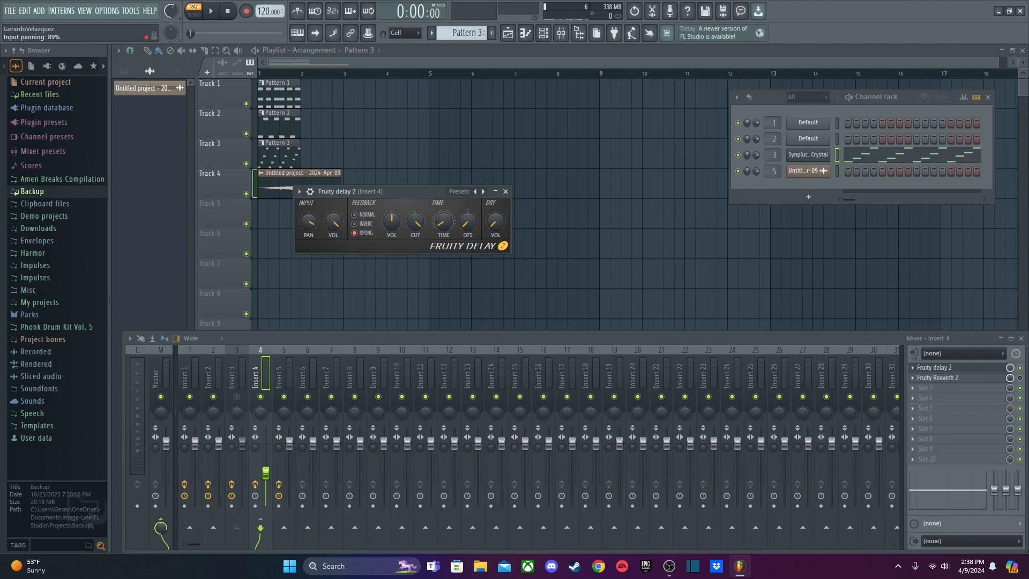
pyautogui.press('space')
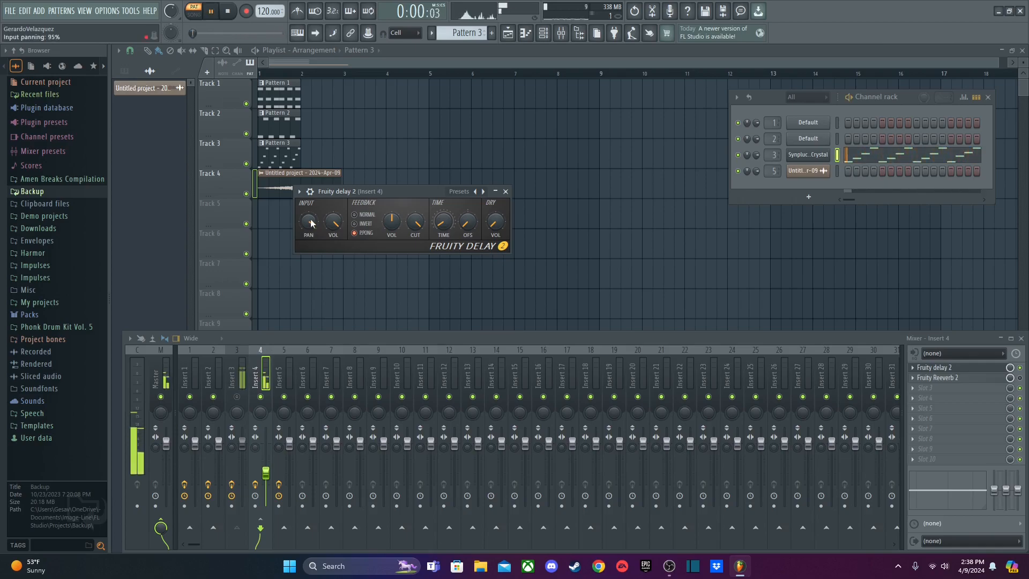
pyautogui.press('space')
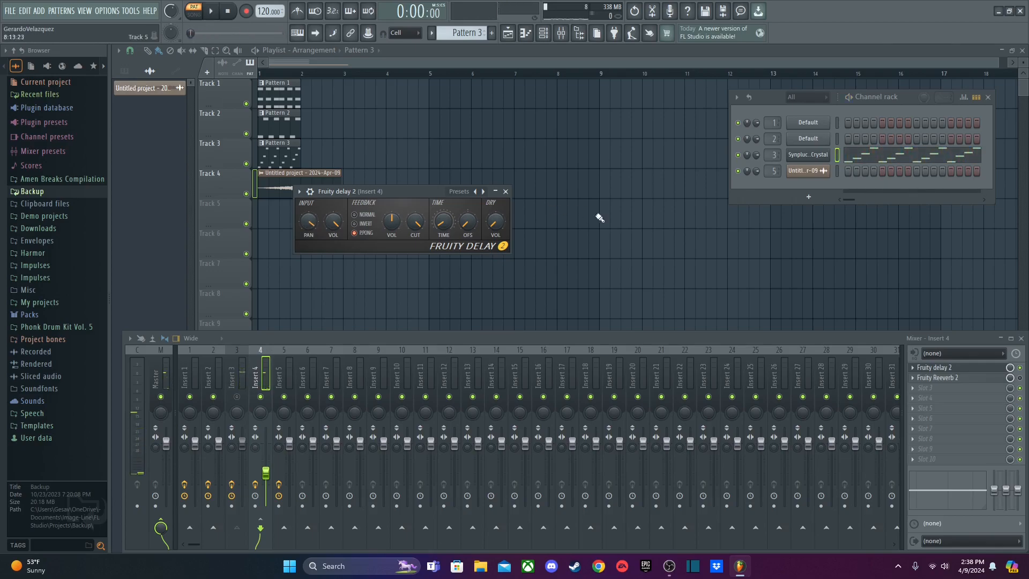
# Close Fruity delay 2, re-enable Fruity Reeverb 2 on Insert 4, and try diffusion values of 100 and 23 while playing Pattern 3
pyautogui.click(966, 369)
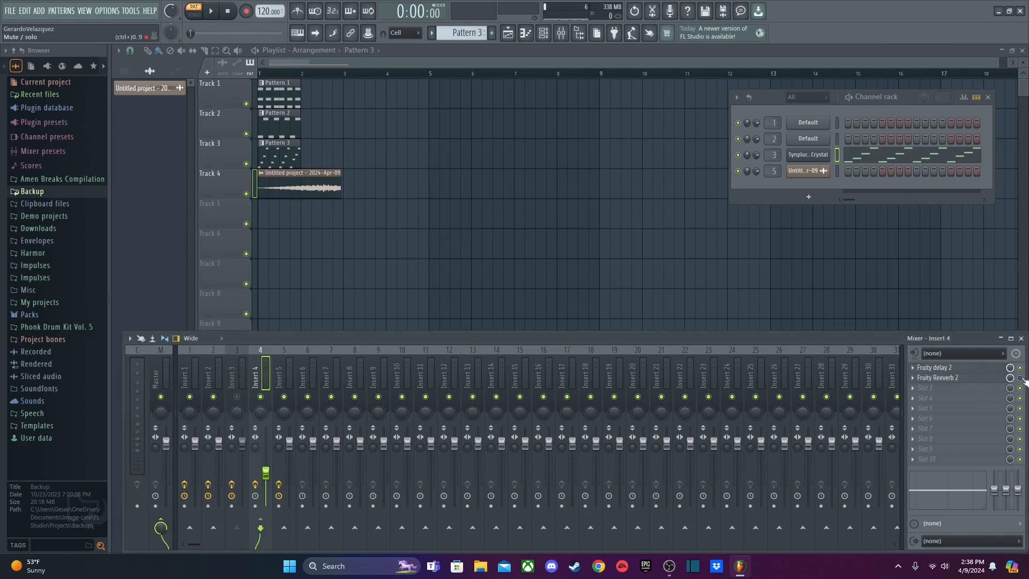
pyautogui.click(957, 378)
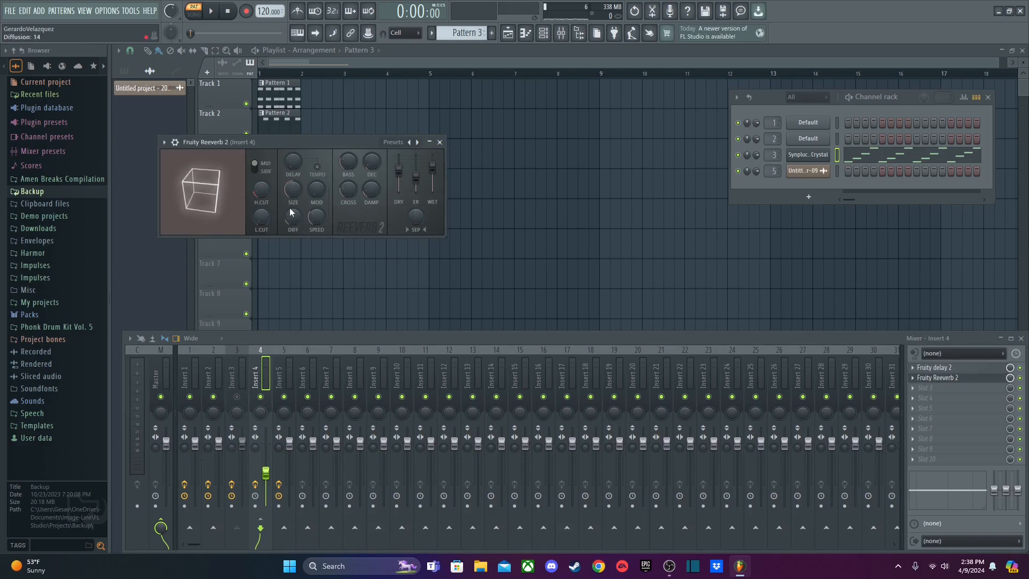
pyautogui.press('space')
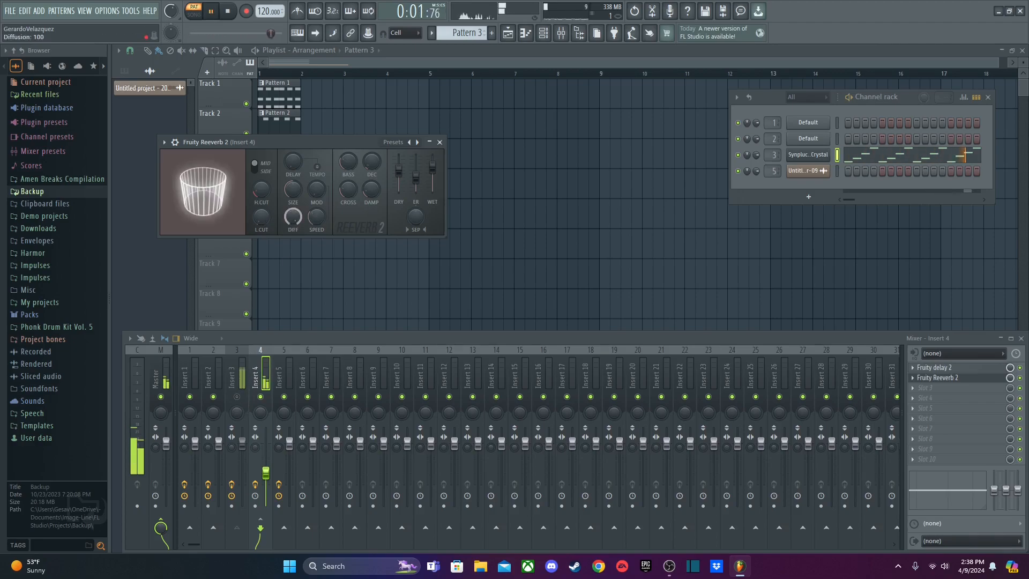
pyautogui.moveTo(290, 221); pyautogui.dragTo(289, 210)
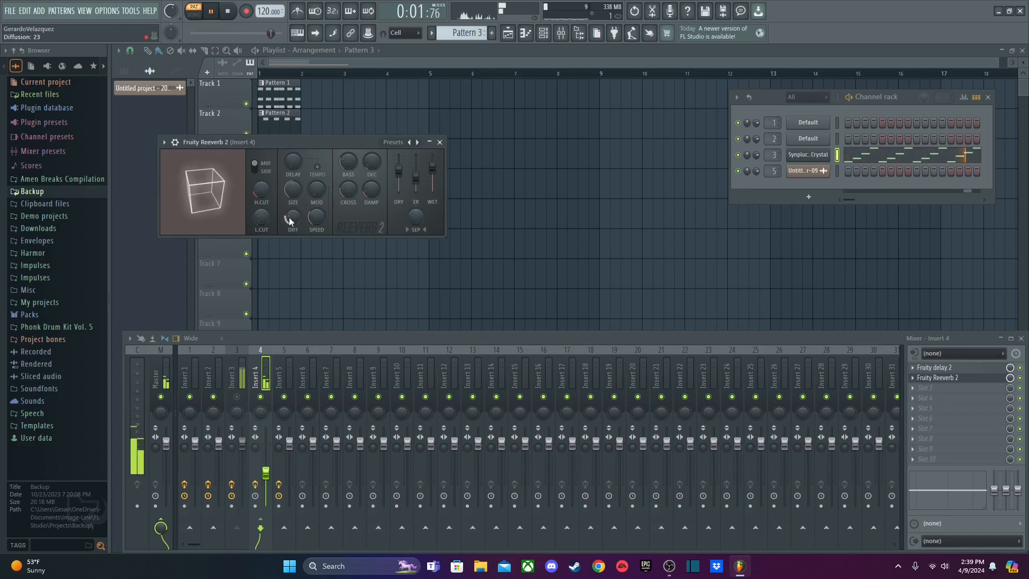
pyautogui.press('space')
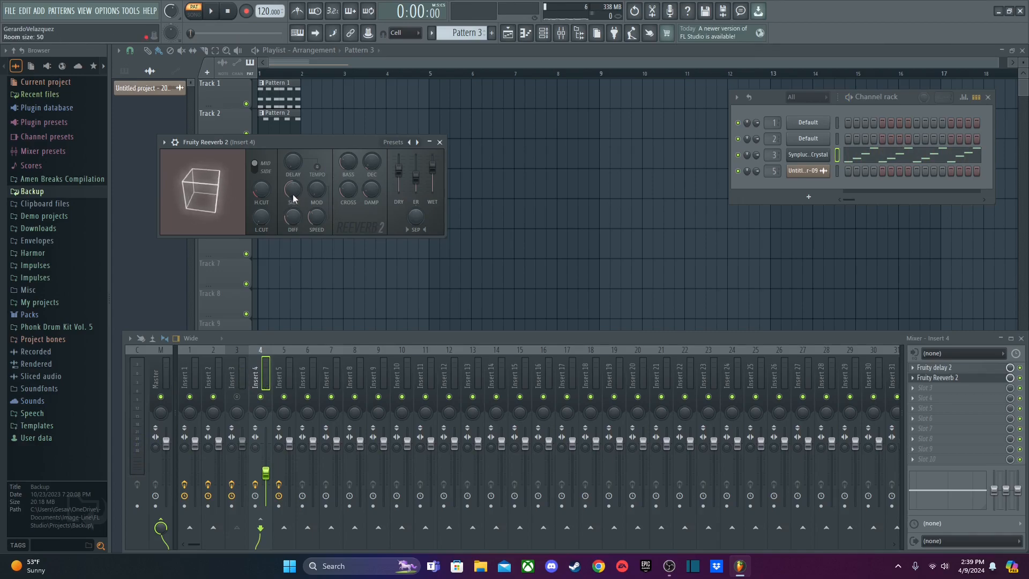
# Adjust Fruity Reeverb 2's room size to 43 on Insert 4 while playing Pattern 3
pyautogui.press('space')
pyautogui.moveTo(282, 191)
pyautogui.mouseDown()
pyautogui.moveTo(281, 210)
pyautogui.moveTo(291, 185)
pyautogui.moveTo(292, 198)
pyautogui.mouseUp()
pyautogui.press('space')
pyautogui.press('space')
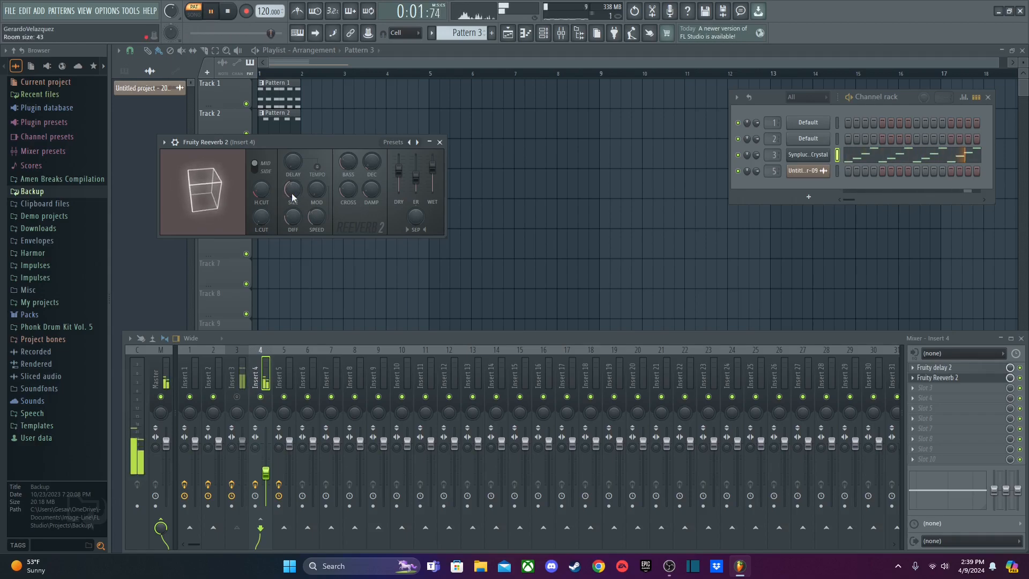
pyautogui.press('space')
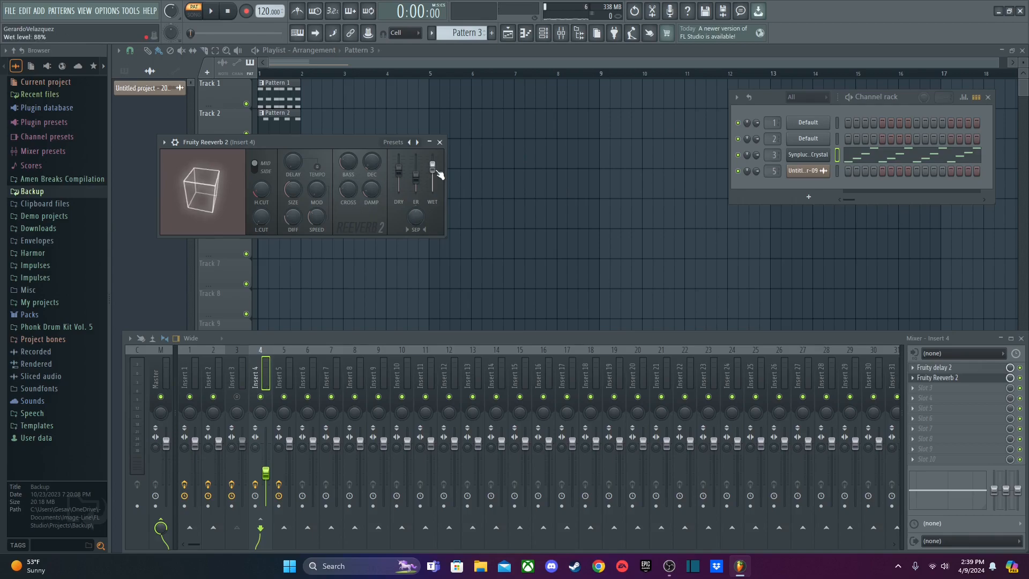
# Try Fruity Reeverb 2's stereo separation at 78% separated while playing Pattern 3, and reset it
pyautogui.moveTo(418, 216); pyautogui.dragTo(419, 244)
pyautogui.press('space')
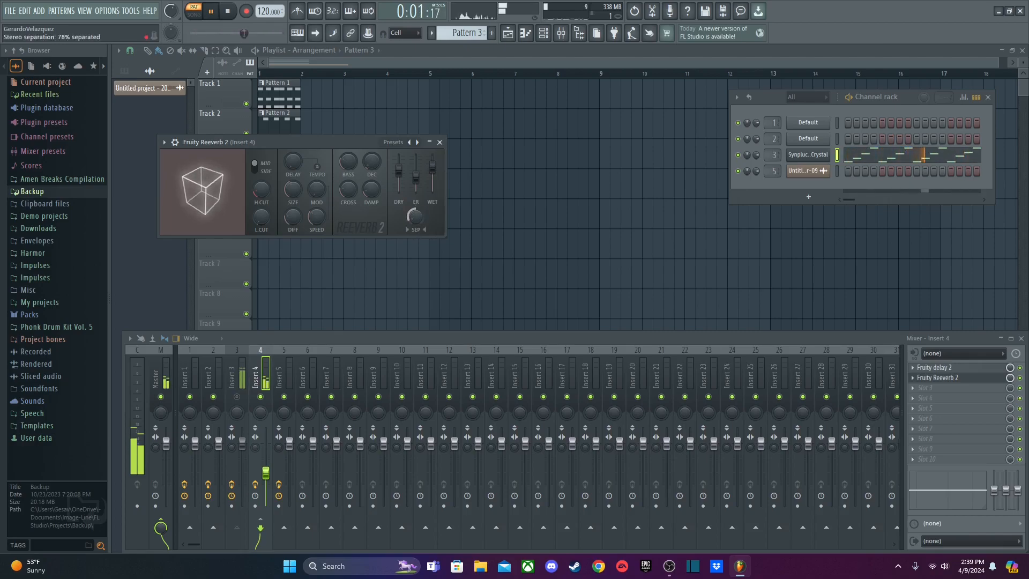
pyautogui.rightClick(418, 217)
pyautogui.click(435, 222)
pyautogui.press('space')
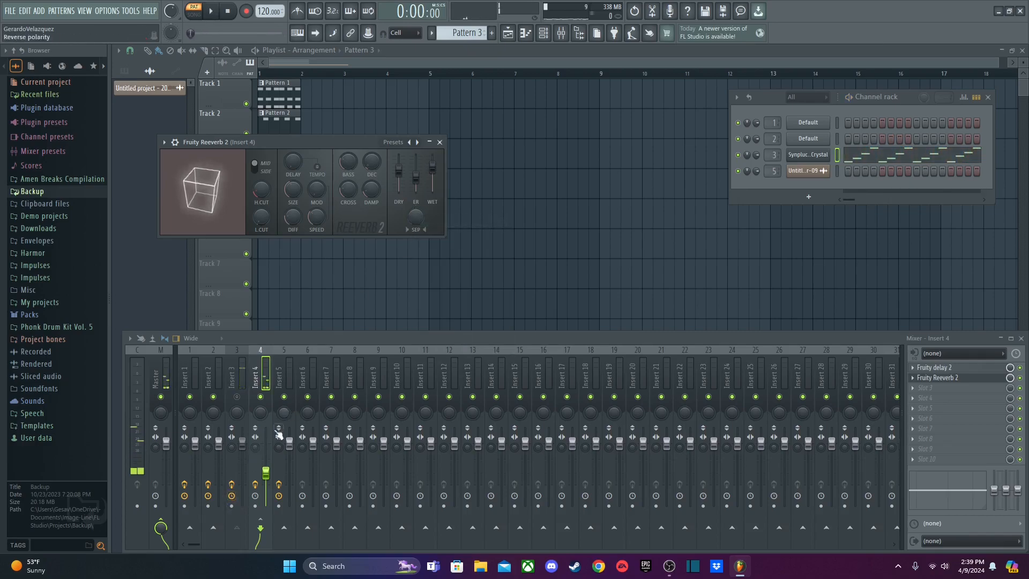
# Set Insert 4's mixer stereo separation to 100% separated and play Pattern 3 to hear it
pyautogui.moveTo(256, 446); pyautogui.dragTo(256, 466)
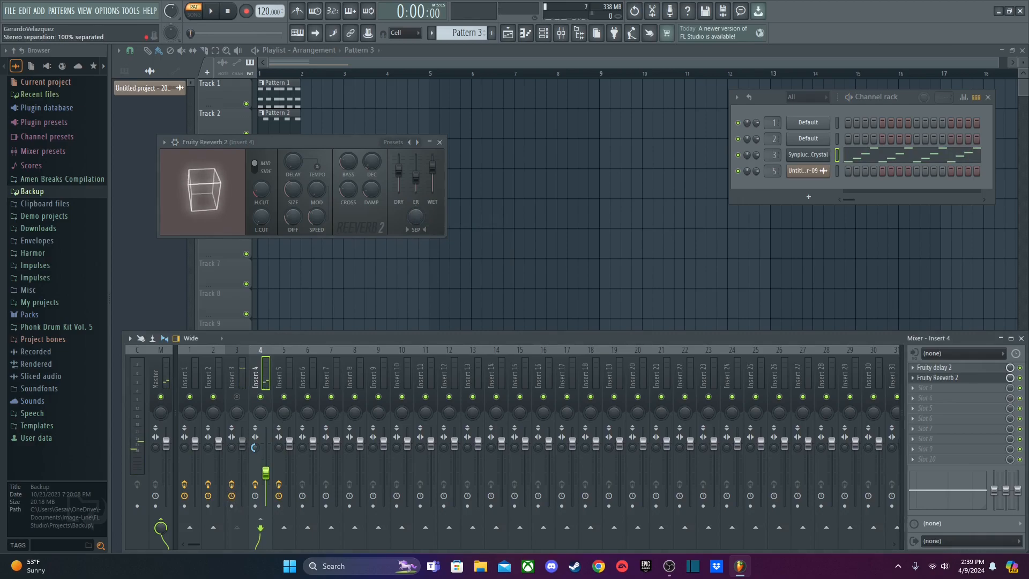
pyautogui.press('space')
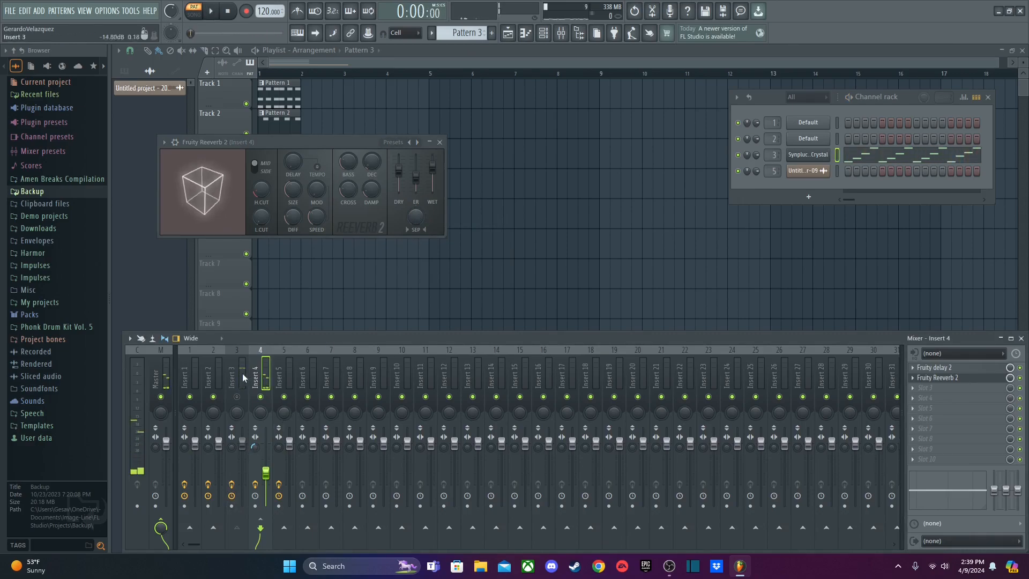
pyautogui.press('space')
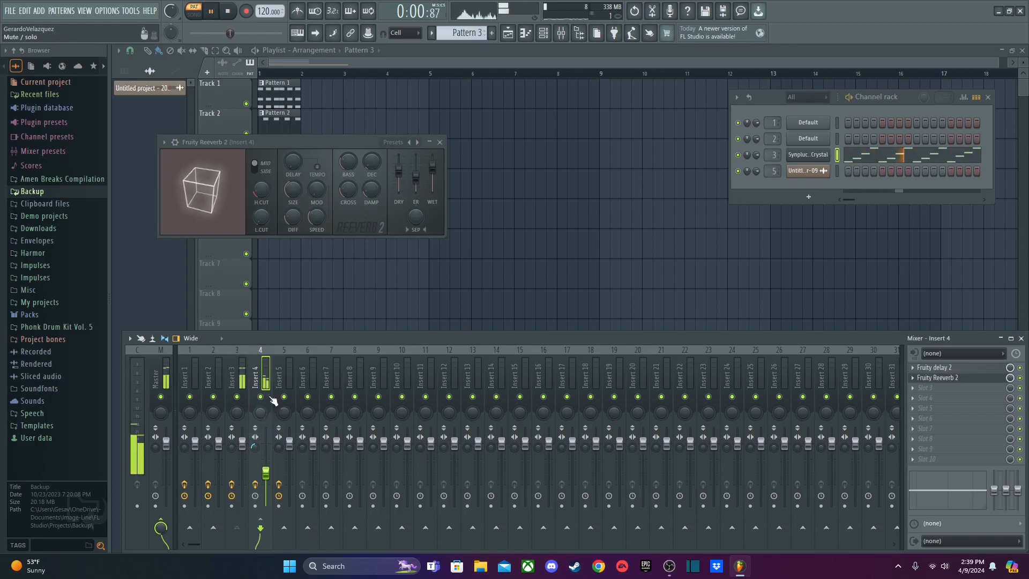
pyautogui.press('space')
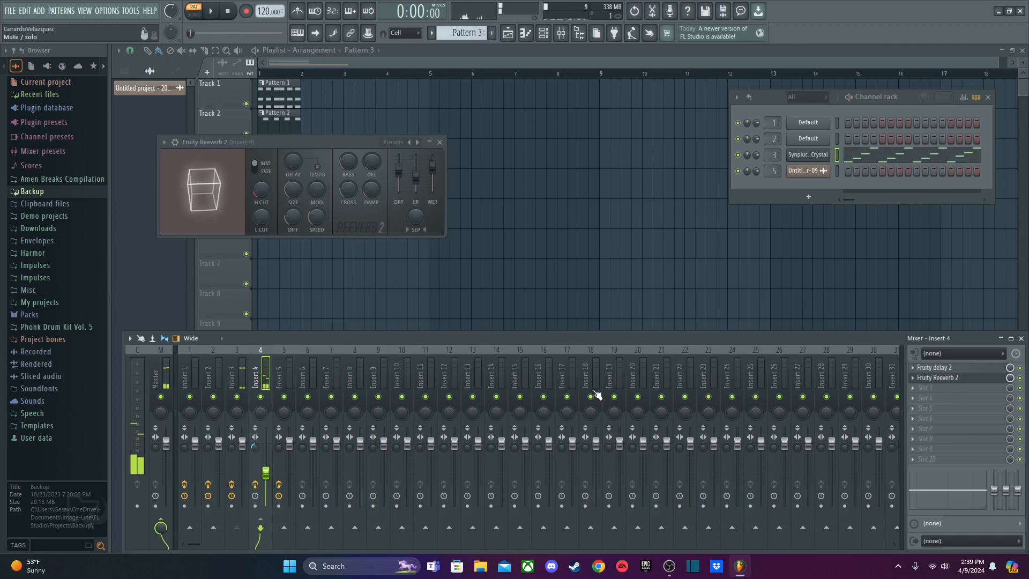
# Add Fruity Parametric EQ 2 to Insert 4's third effect slot and close its window
pyautogui.click(987, 379)
pyautogui.click(912, 387)
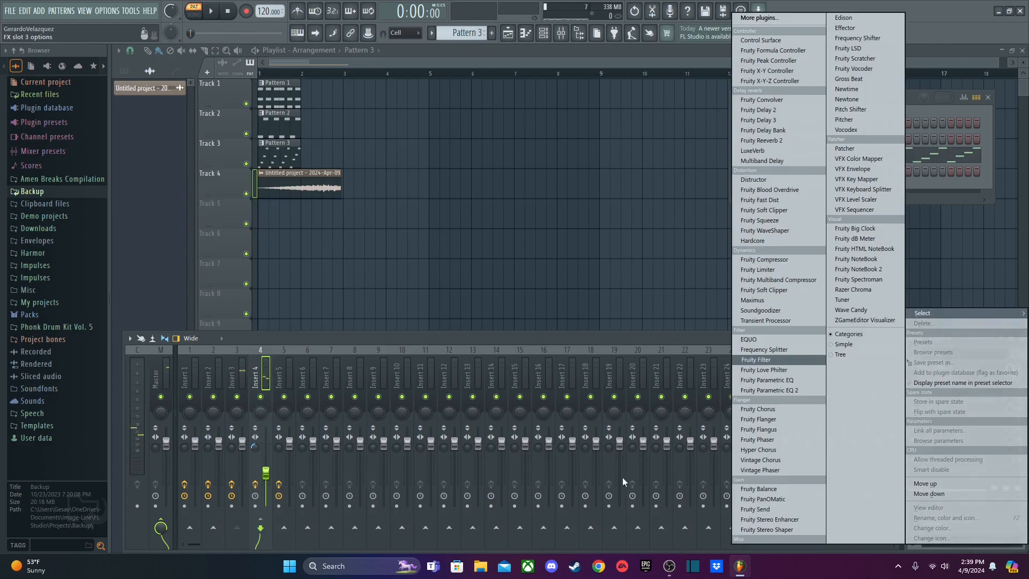
pyautogui.click(780, 390)
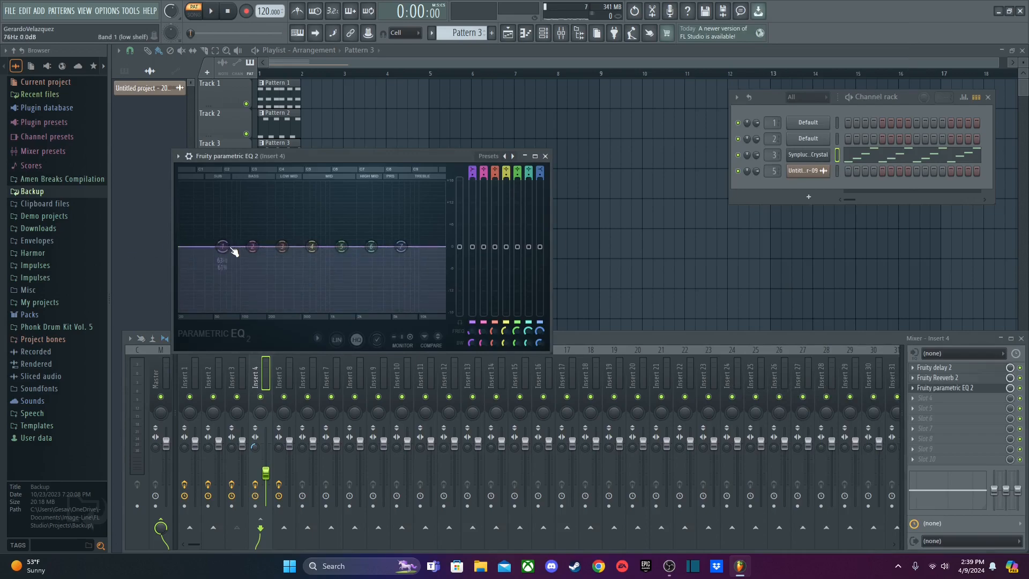
pyautogui.click(973, 389)
# Open Fruity delay 2 on Insert 4 and play Pattern 3 to listen to the delay
pyautogui.click(958, 369)
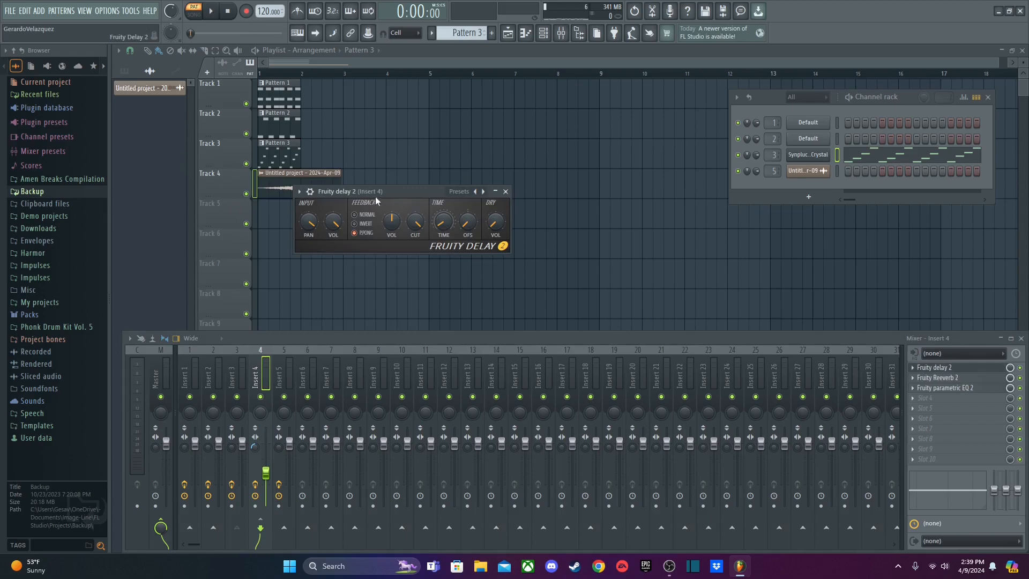
pyautogui.press('space')
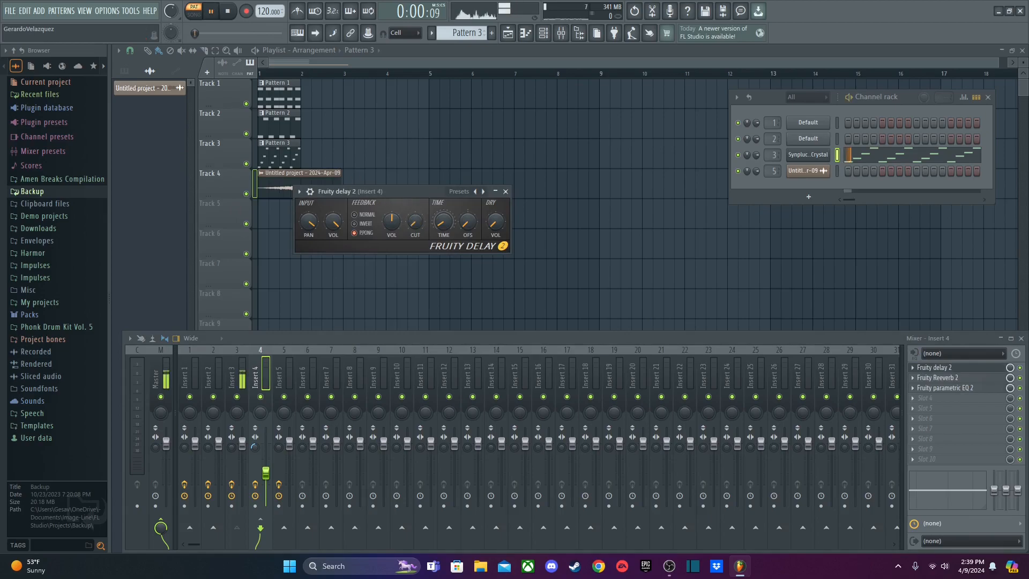
pyautogui.press('space')
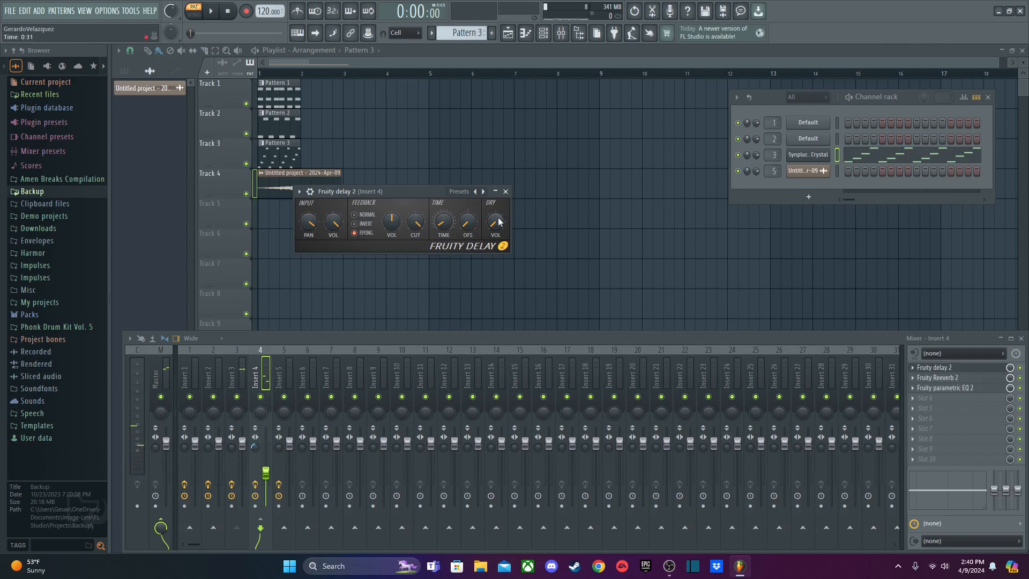
# Change band 4 of Insert 4's parametric EQ to Band pass, move it to about 2625 Hz, and adjust its bandwidth while playing Pattern 3
pyautogui.click(945, 387)
pyautogui.rightClick(304, 248)
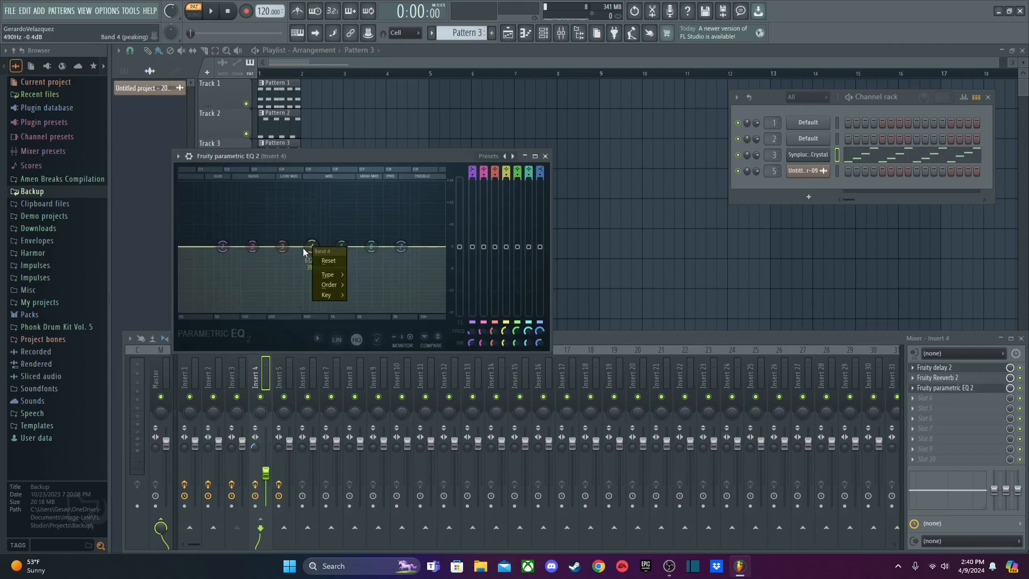
pyautogui.moveTo(333, 278)
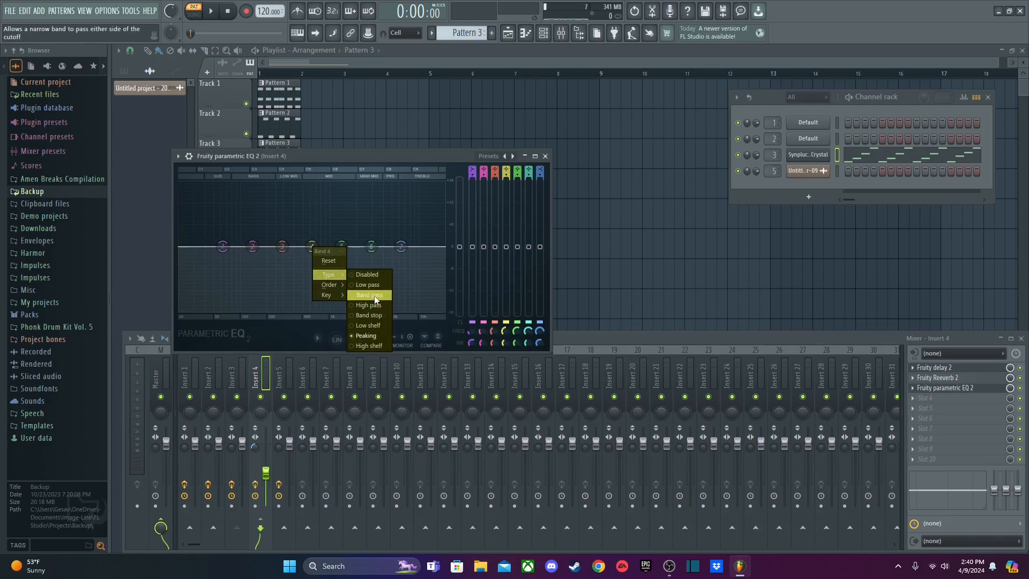
pyautogui.click(375, 295)
pyautogui.moveTo(311, 246); pyautogui.dragTo(369, 250)
pyautogui.press('space')
pyautogui.press('space')
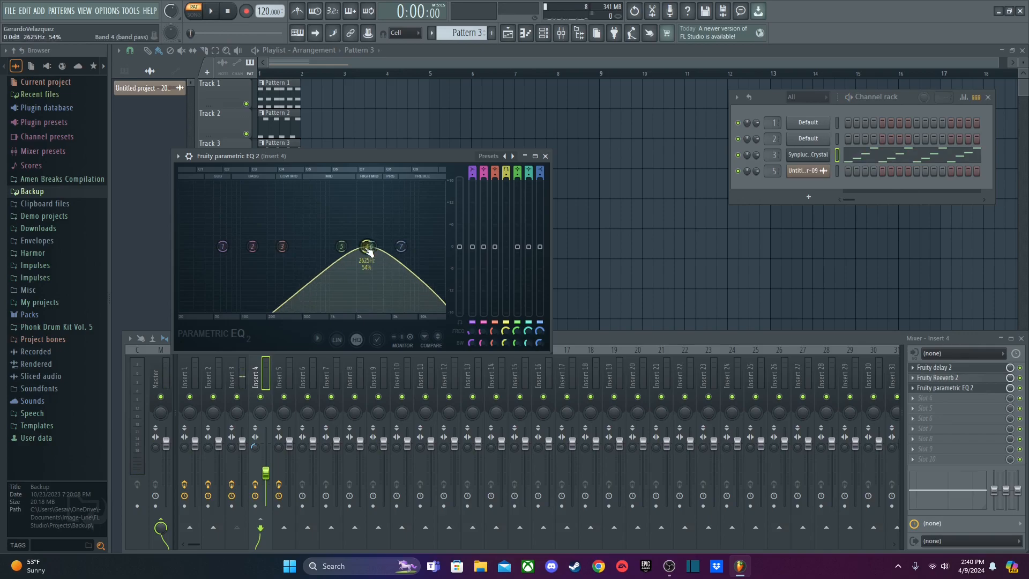
pyautogui.scroll(3, 368, 250)
pyautogui.press('space')
# Reset band 4 of the parametric EQ and move it onto band 6, adjusting the bandwidth while Pattern 3 plays
pyautogui.rightClick(368, 249)
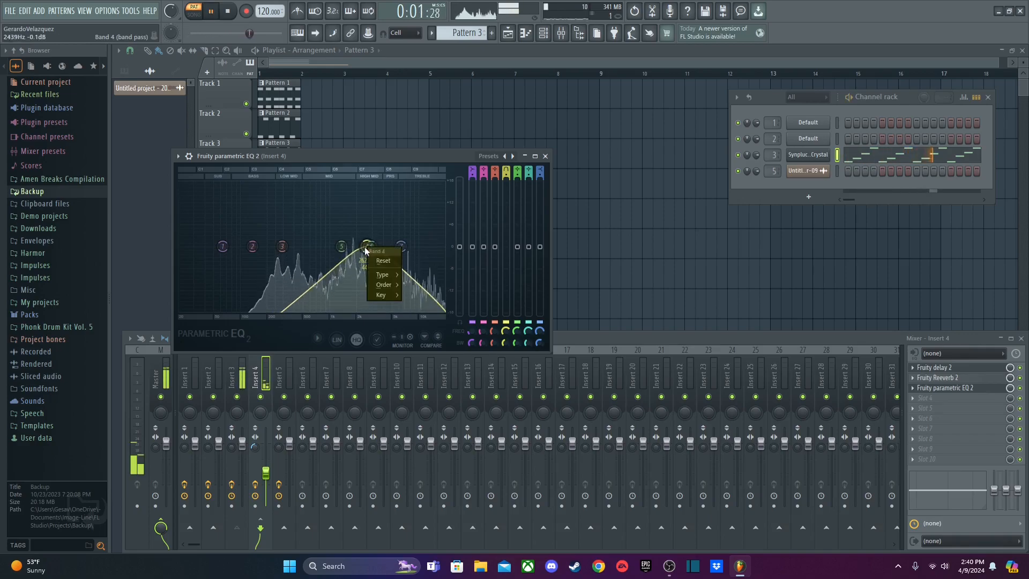
pyautogui.click(378, 260)
pyautogui.moveTo(312, 249); pyautogui.dragTo(373, 247)
pyautogui.scroll(8, 374, 247)
pyautogui.scroll(-2, 375, 247)
pyautogui.scroll(-4, 374, 248)
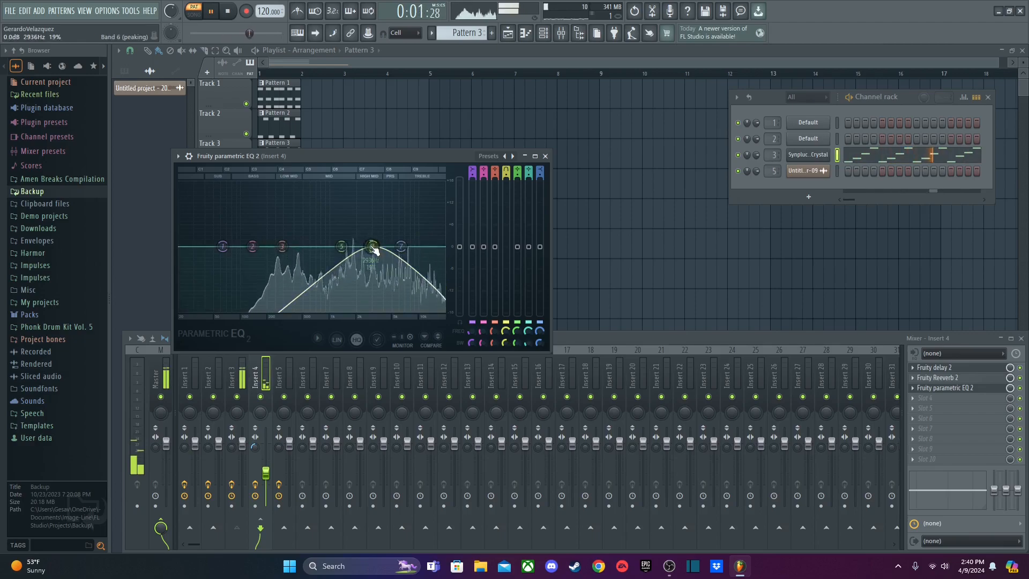
pyautogui.press('space')
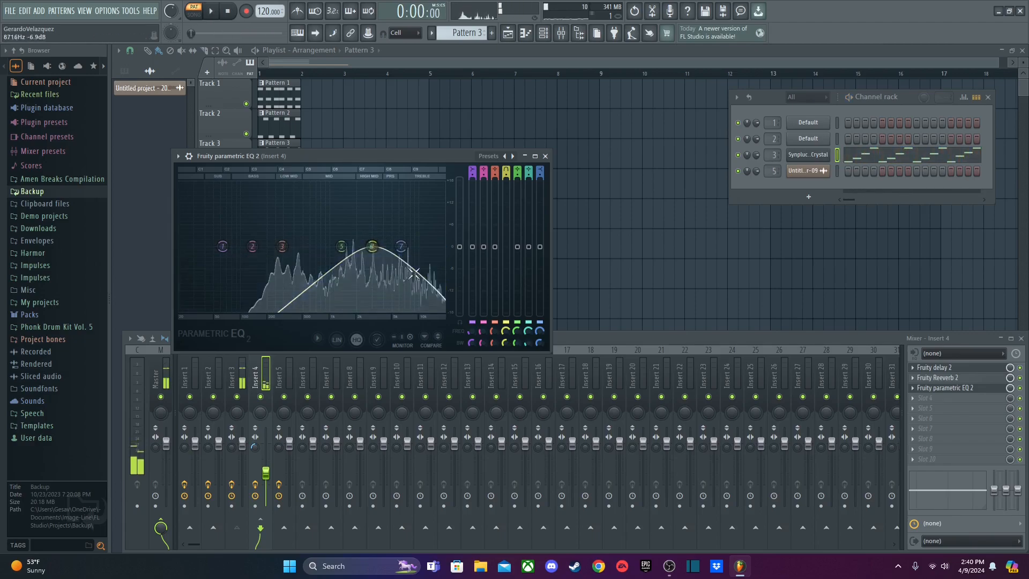
# Vary Insert 4's volume between 70% and 83% while playing Pattern 3
pyautogui.moveTo(265, 471)
pyautogui.mouseDown()
pyautogui.moveTo(265, 440)
pyautogui.moveTo(266, 453)
pyautogui.mouseUp()
pyautogui.press('space')
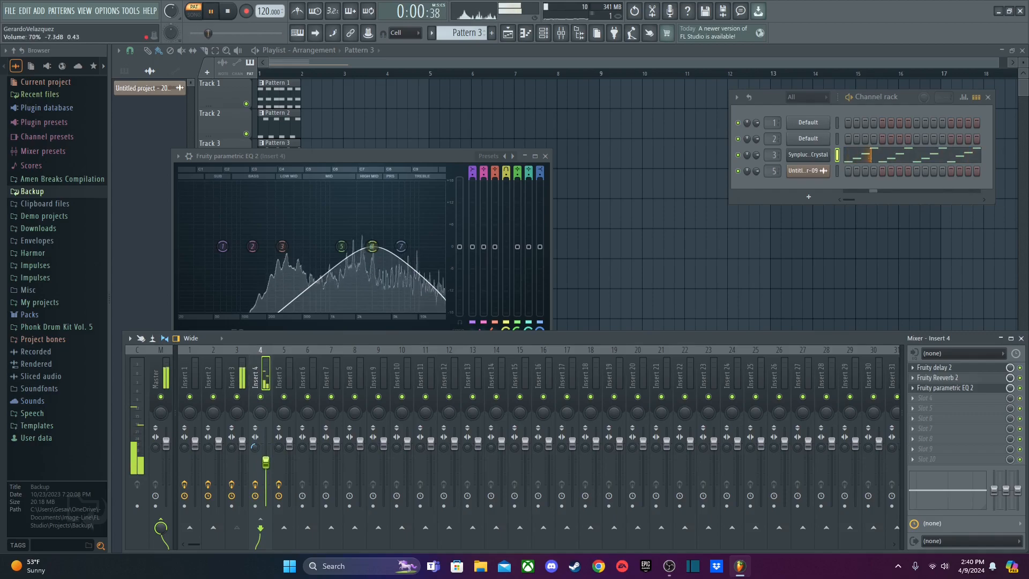
pyautogui.press('space')
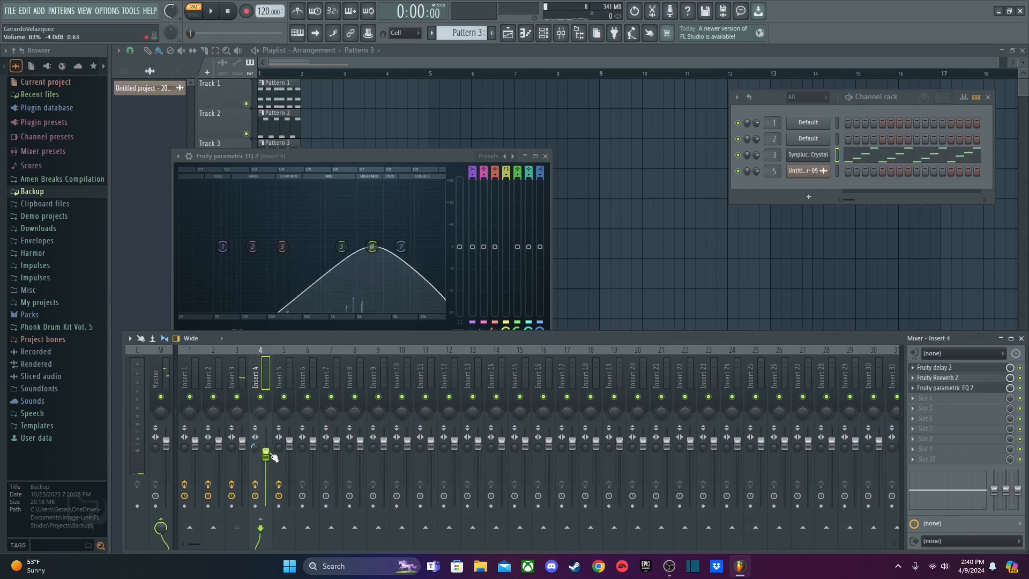
pyautogui.moveTo(266, 453); pyautogui.dragTo(265, 456)
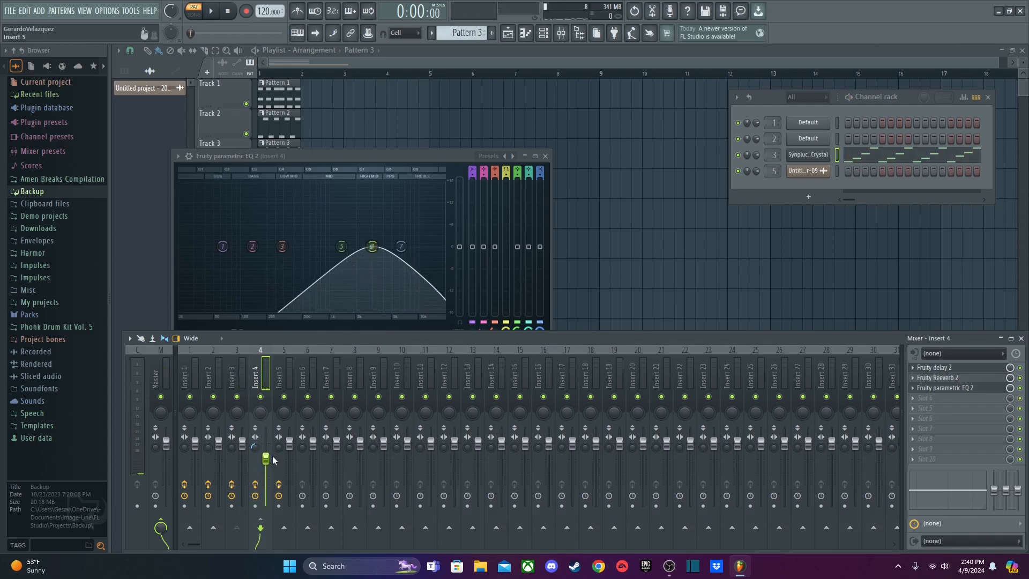
pyautogui.press('space')
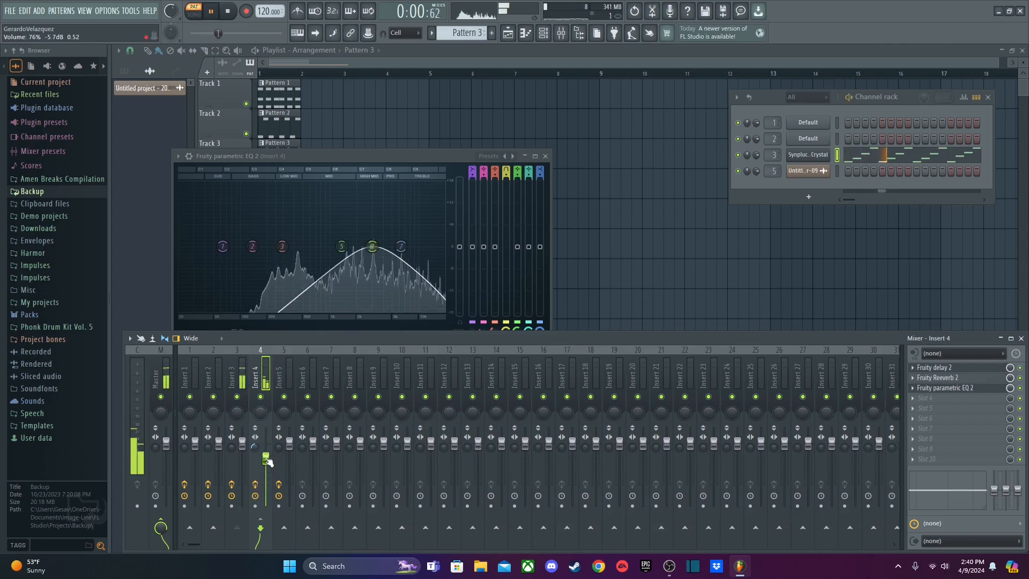
pyautogui.press('space')
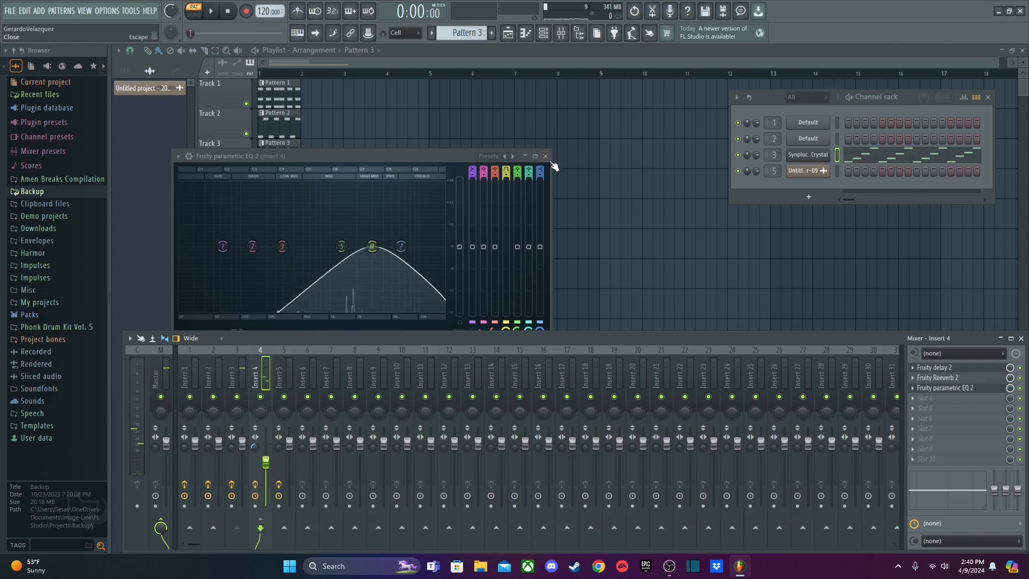
# Close the parametric EQ and Fruity delay 2 windows and hide the mixer
pyautogui.click(545, 156)
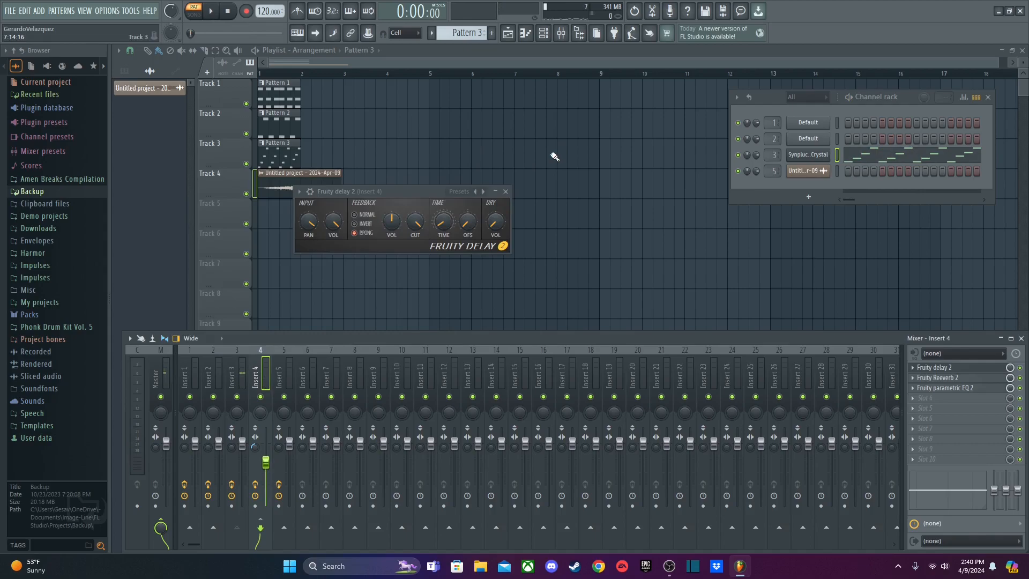
pyautogui.click(508, 191)
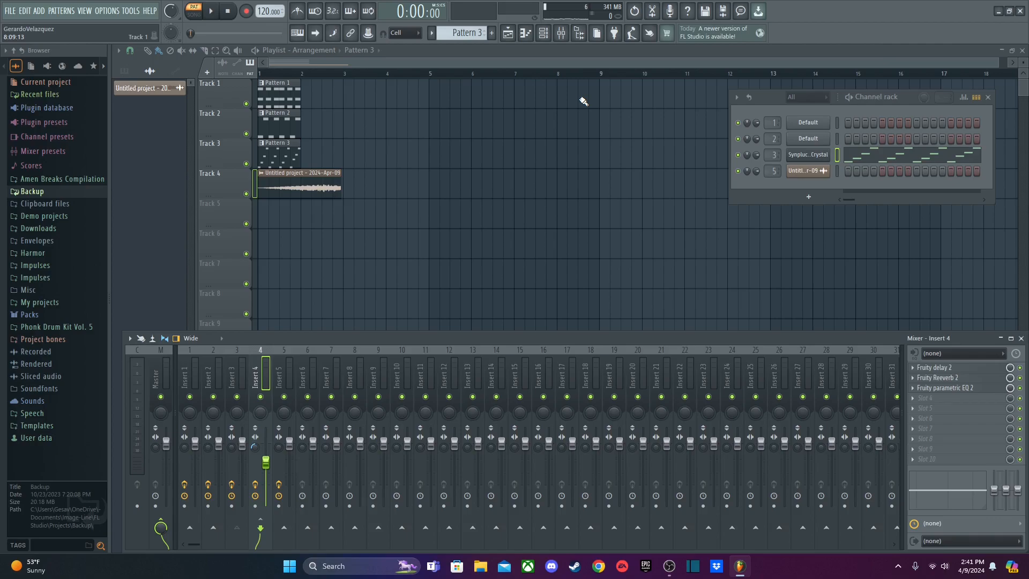
pyautogui.moveTo(669, 566)
pyautogui.moveTo(667, 496)
pyautogui.press('F9')
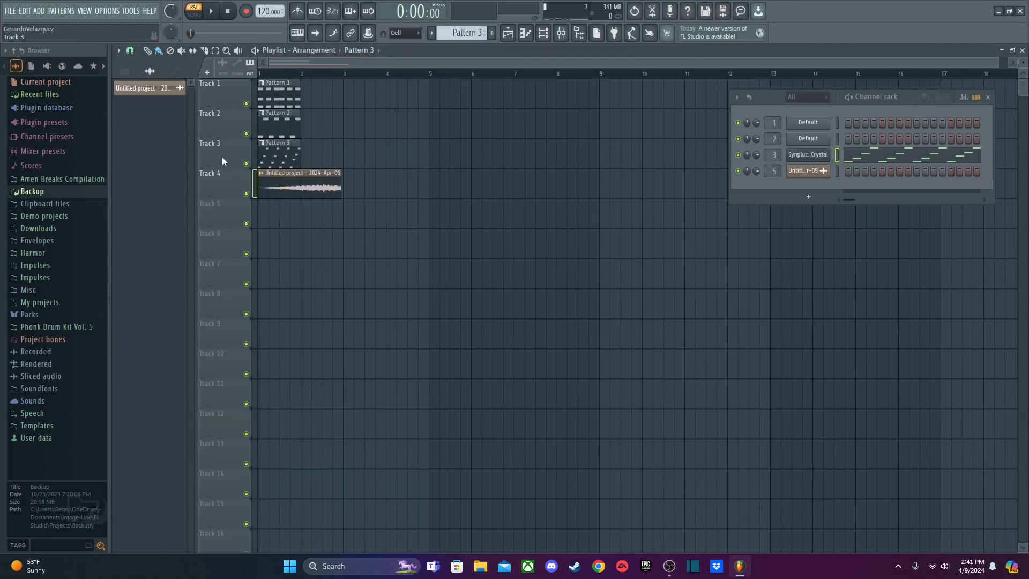
pyautogui.moveTo(491, 62); pyautogui.dragTo(1, 127)
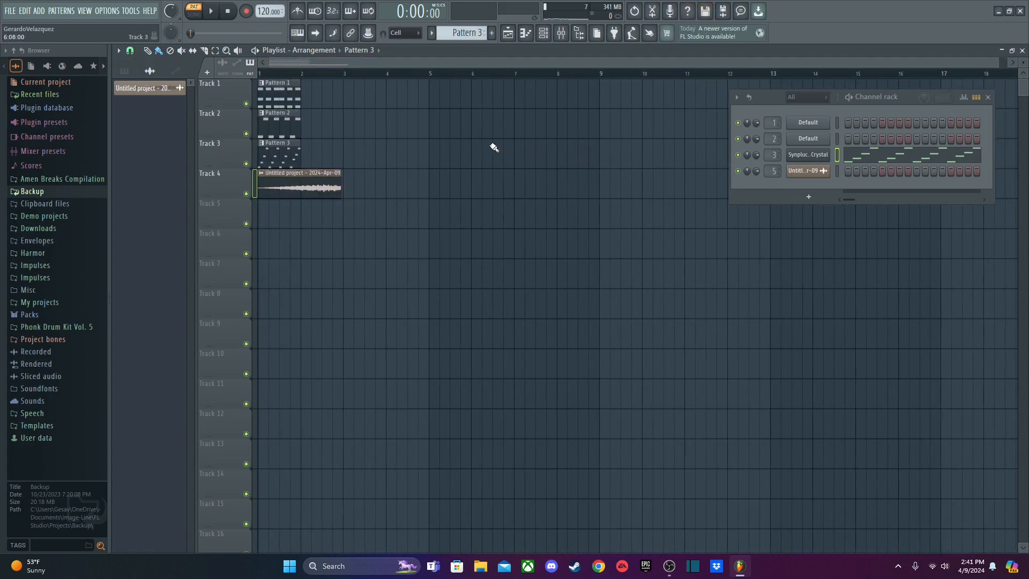